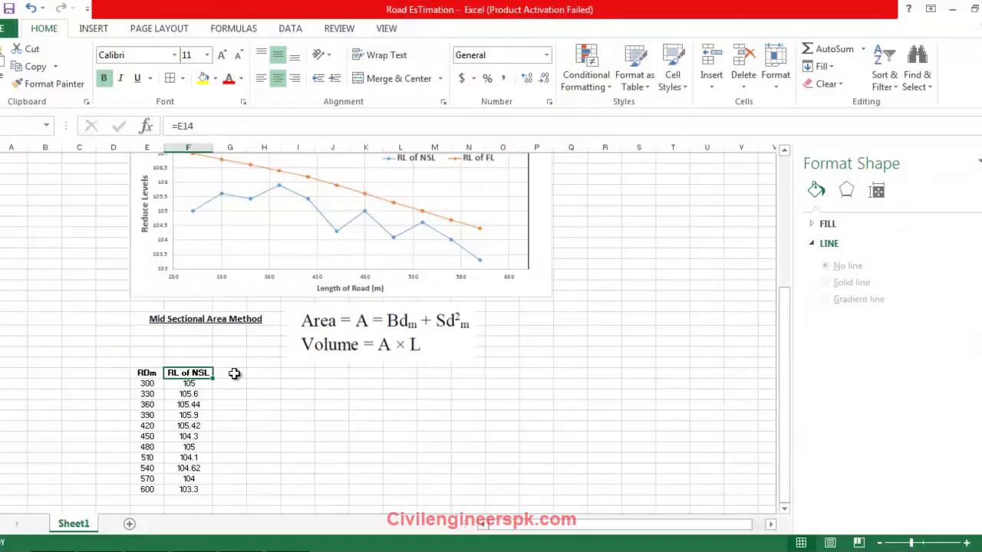
Step: Add a bold 'RL of FL' header beside RL of NSL and autofit its column
mouse_move(211, 376)
mouse_down()
mouse_move(212, 388)
mouse_move(220, 385)
mouse_move(210, 377)
mouse_up()
click(221, 374)
scroll(228, 374, up, 4)
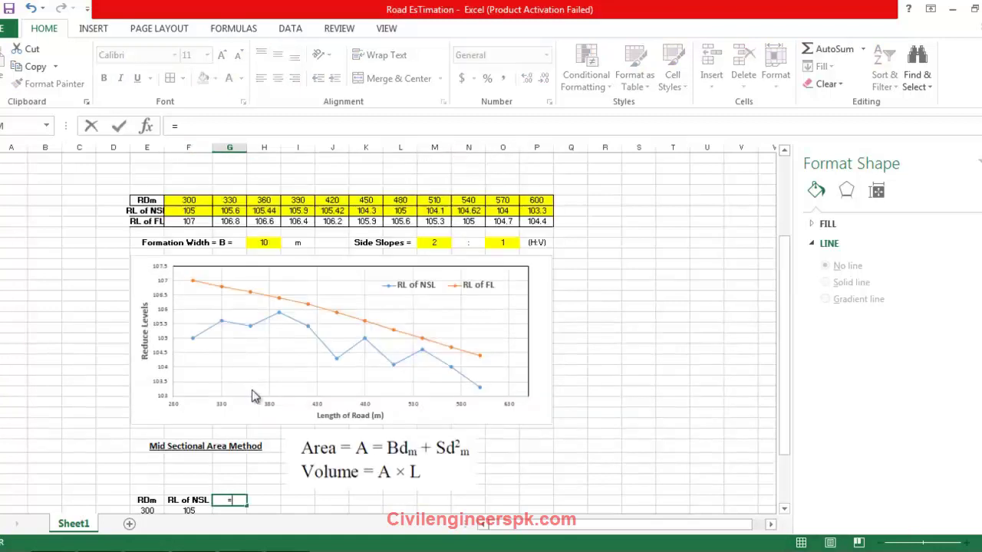
text(RL of FL)
key(Return)
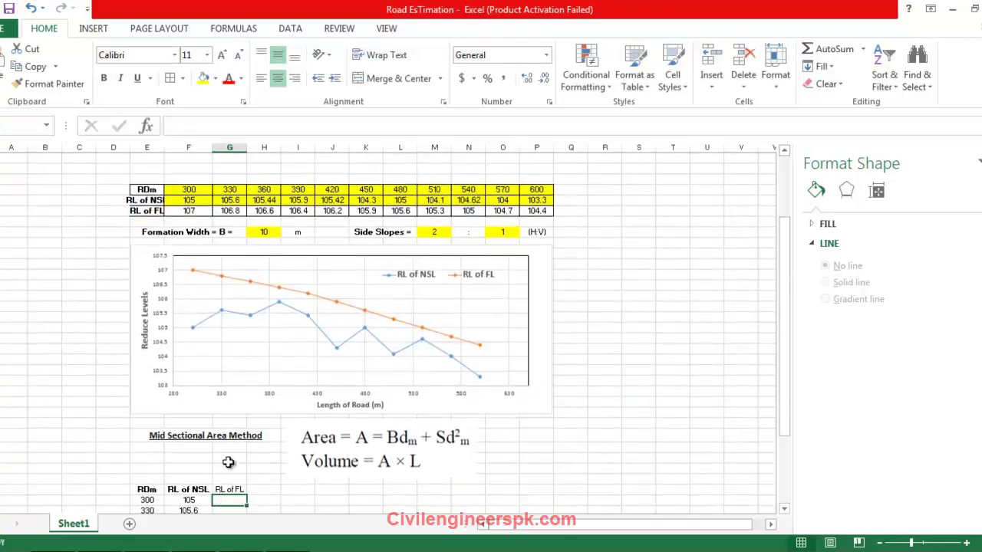
click(233, 490)
click(104, 78)
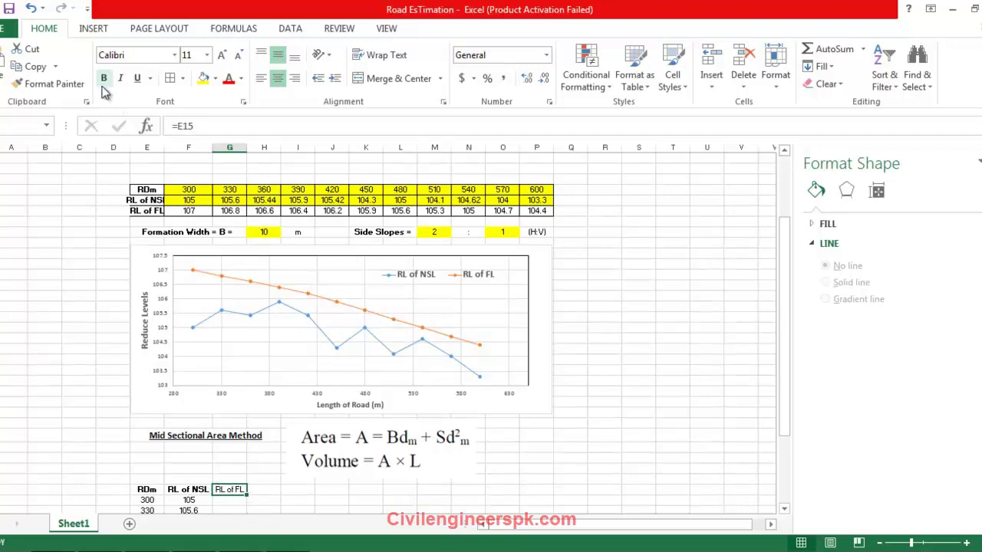
double_click(245, 148)
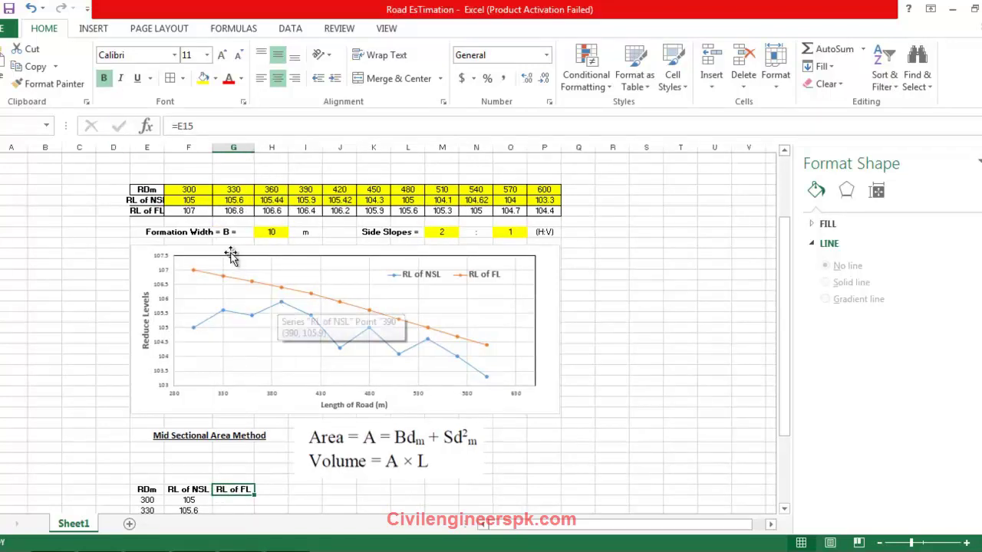
Step: Link each RL of FL cell to the top table: 107, 106.8, 106.6 … 104.7, 104.4
click(238, 499)
text(=)
click(189, 209)
key(Return)
text(=)
click(235, 201)
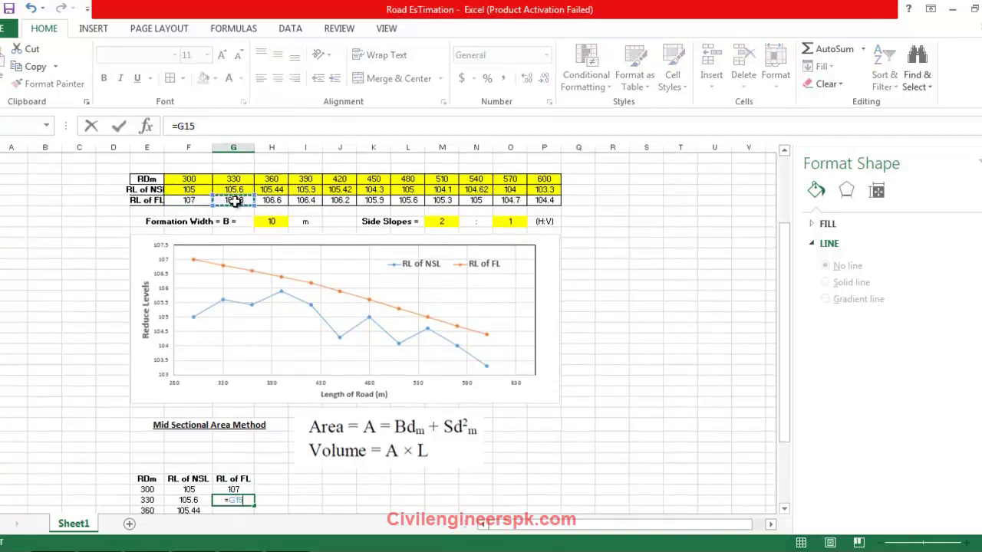
key(Return)
text(=)
click(273, 190)
key(Return)
text(=)
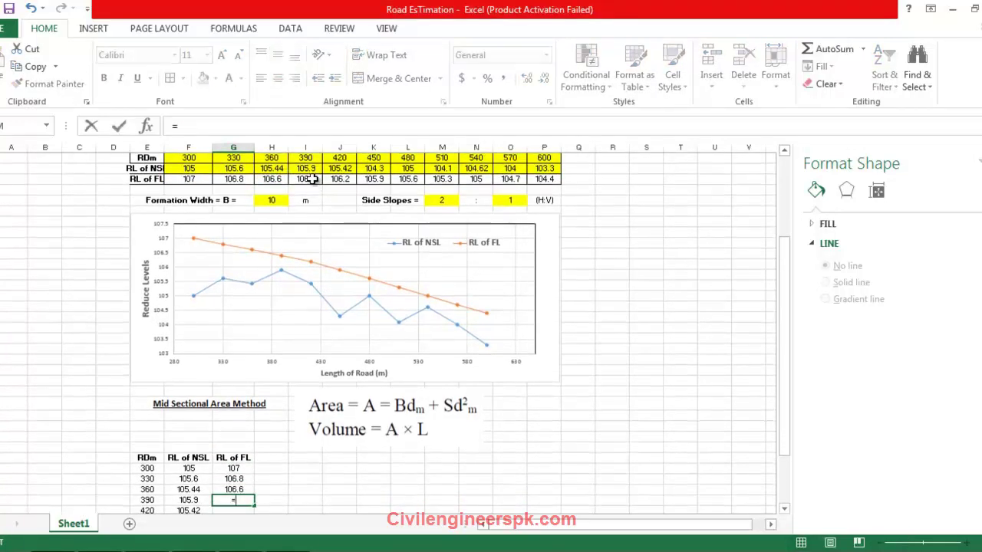
click(309, 179)
key(Return)
text(=)
click(340, 167)
key(Return)
text(=)
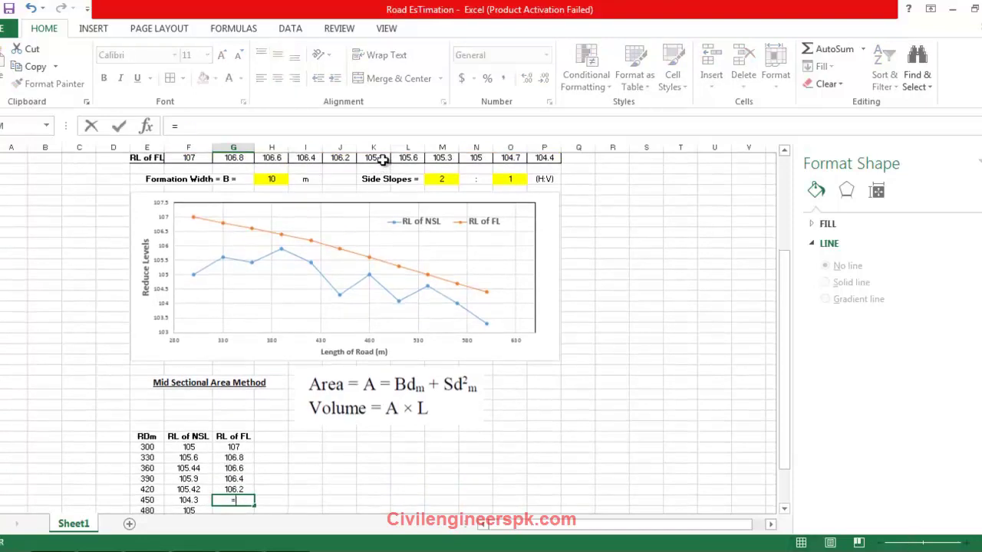
click(381, 159)
key(Return)
text(=)
scroll(412, 160, up, 1)
click(412, 178)
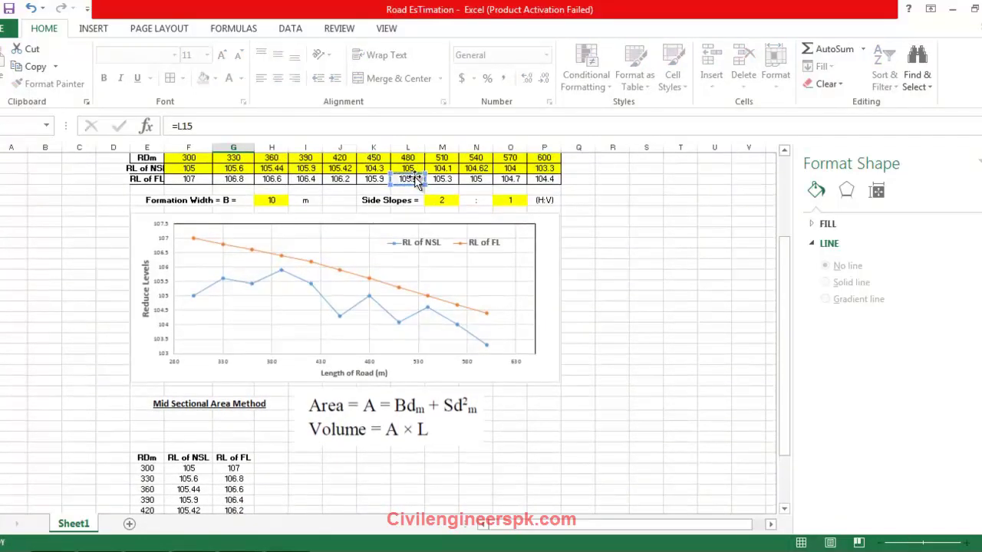
key(Return)
text(=)
scroll(432, 176, up, 1)
click(442, 179)
key(Return)
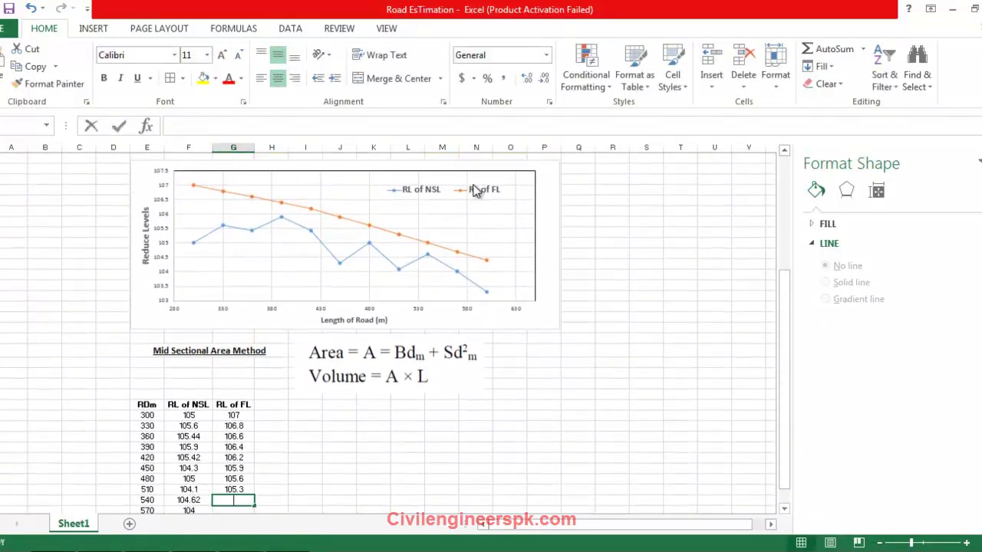
text(=)
scroll(473, 188, up, 1)
click(477, 158)
key(Return)
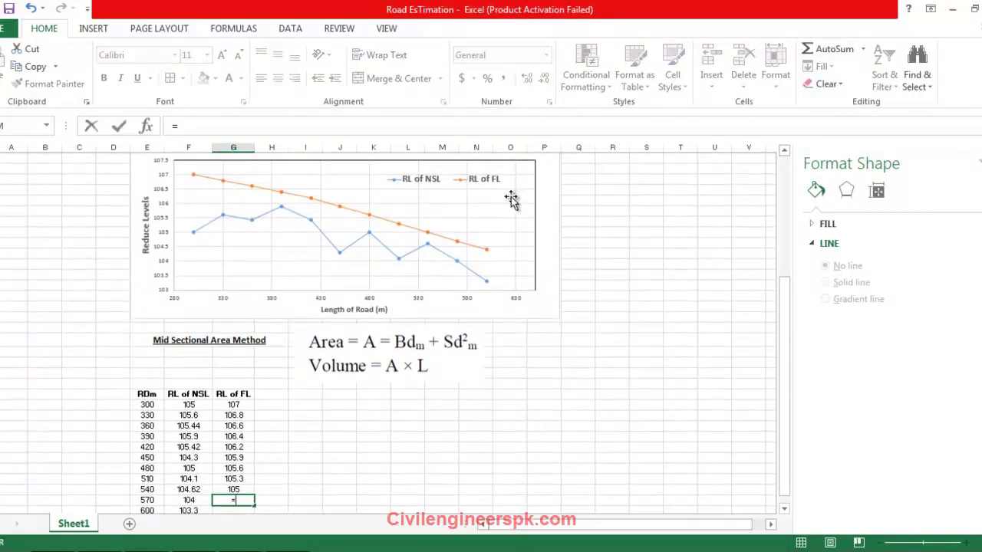
text(=)
scroll(511, 196, up, 2)
click(511, 179)
key(Return)
text(=)
scroll(537, 230, up, 3)
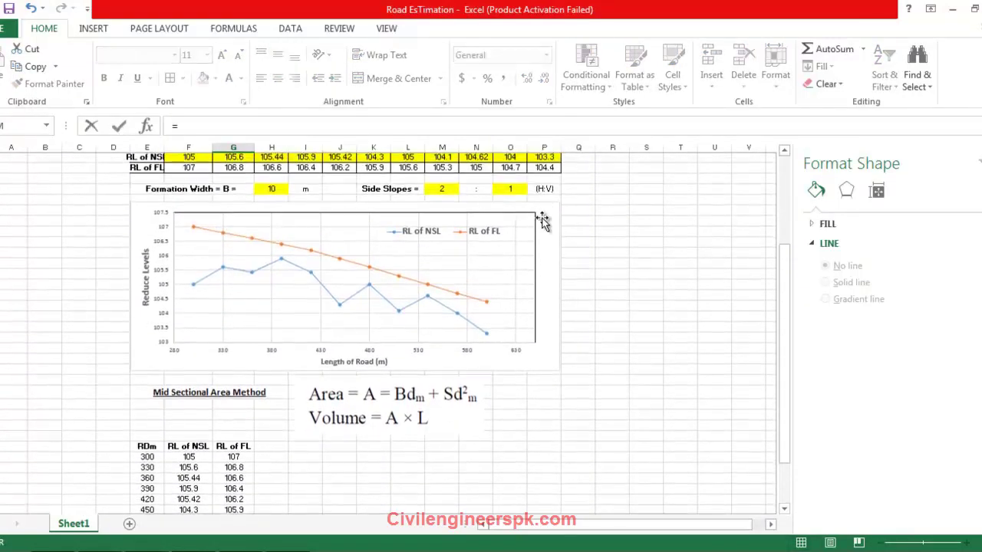
click(544, 171)
key(Return)
scroll(421, 362, down, 1)
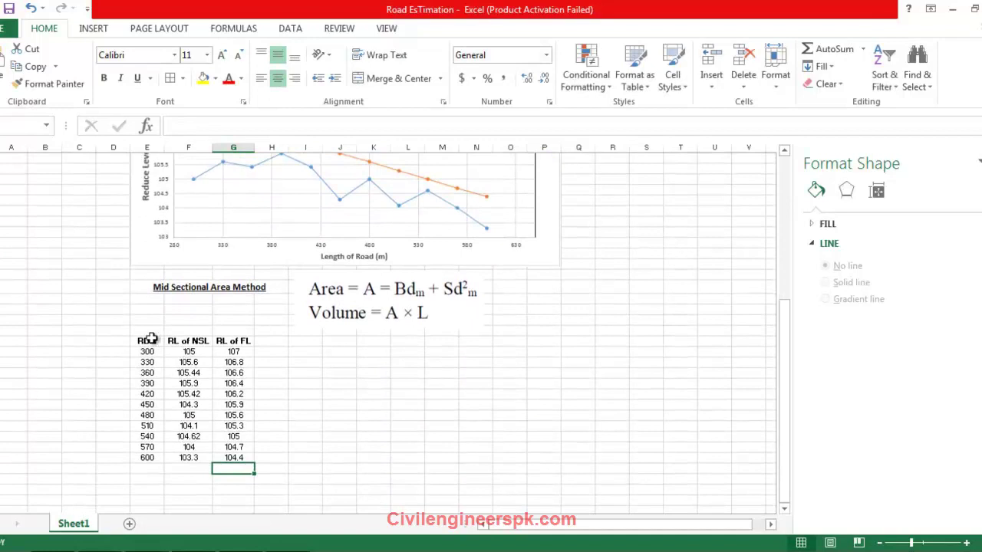
Step: Add a bold 'Sr No' header left of the RDm column
click(115, 341)
text(S)
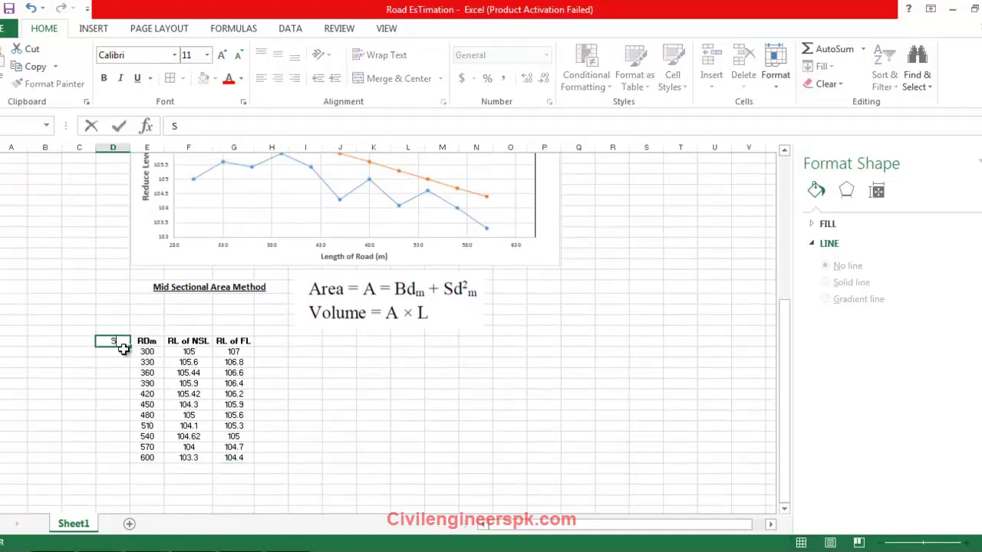
text(r No)
key(Return)
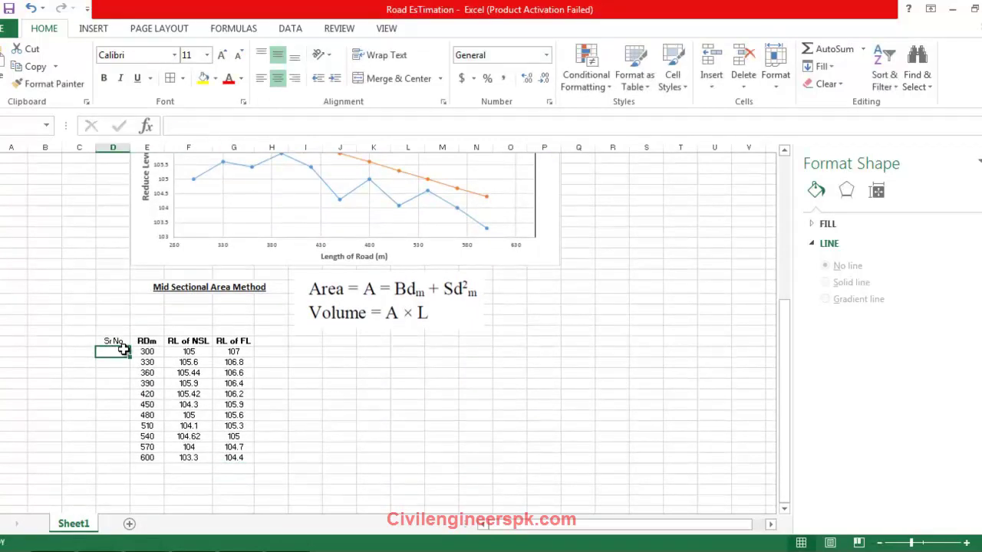
click(116, 335)
click(103, 78)
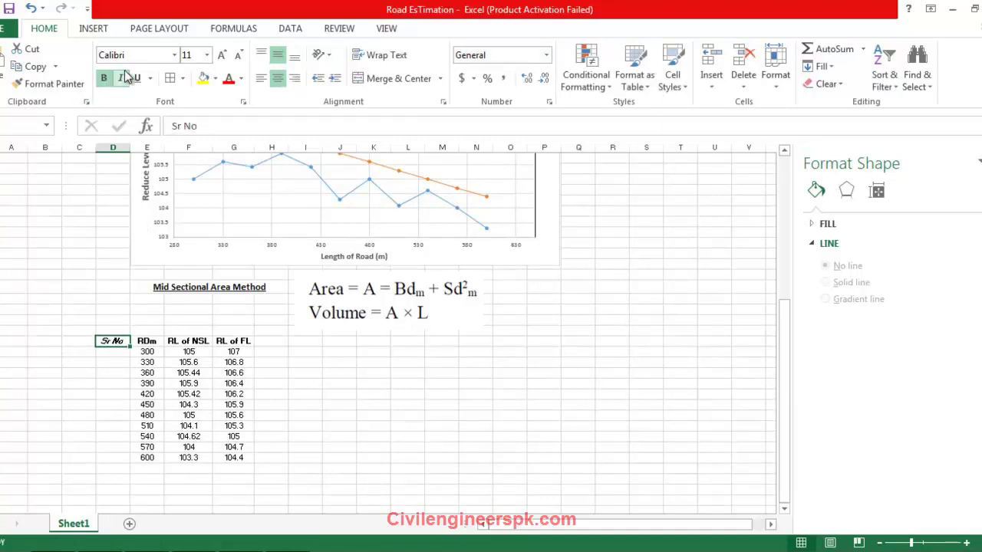
Step: Give the second row the serial formula previous cell +1, returning 2
click(113, 360)
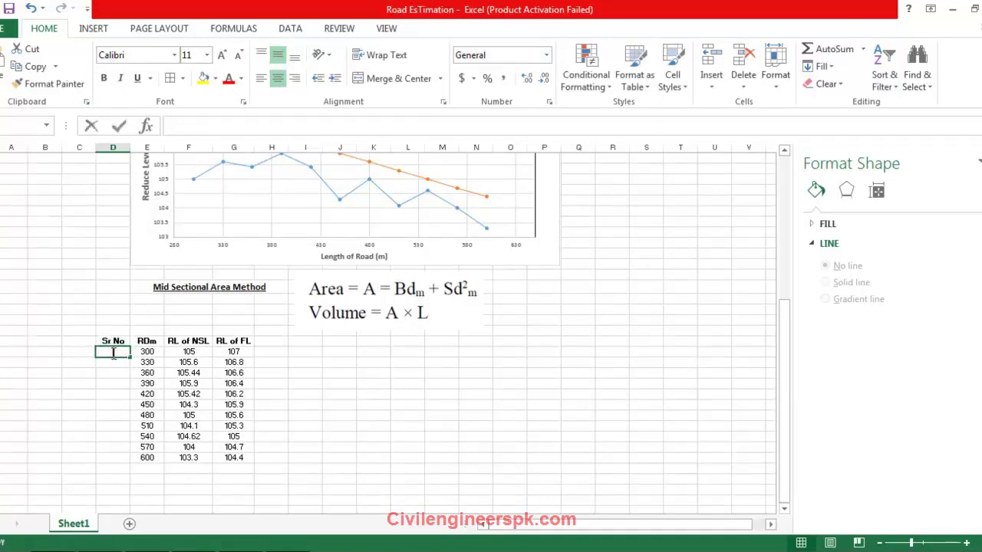
text(=)
click(112, 352)
text(+1)
key(Return)
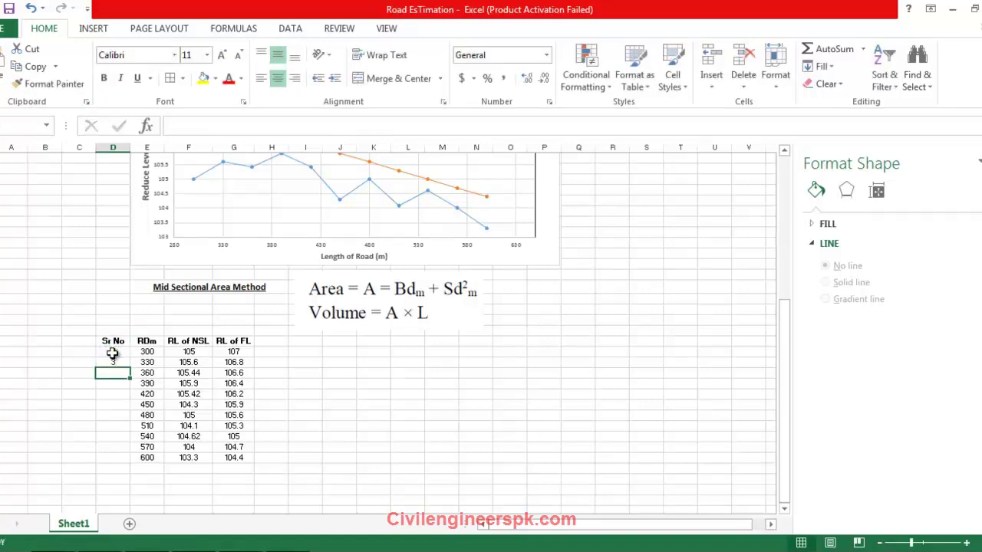
double_click(119, 363)
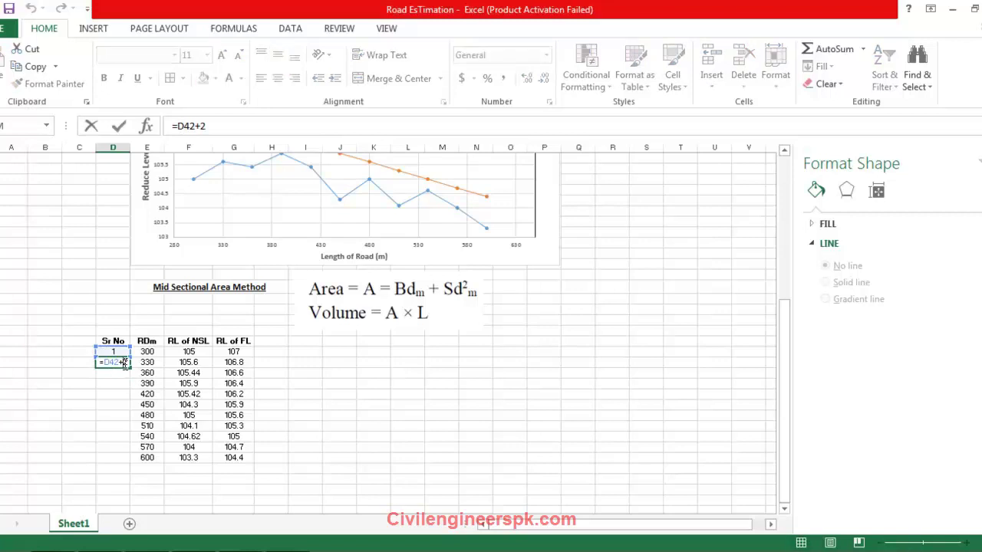
key(BackSpace)
text(1)
key(Return)
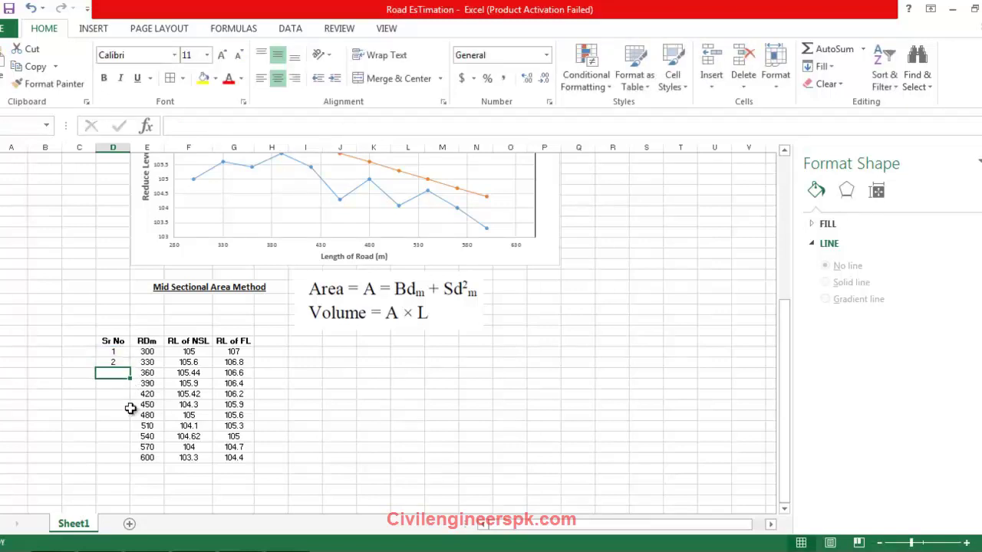
Step: Fill the serial numbers down so the stations are numbered 3 to 11
click(127, 362)
drag(131, 370, 132, 462)
drag(119, 338, 238, 452)
click(309, 326)
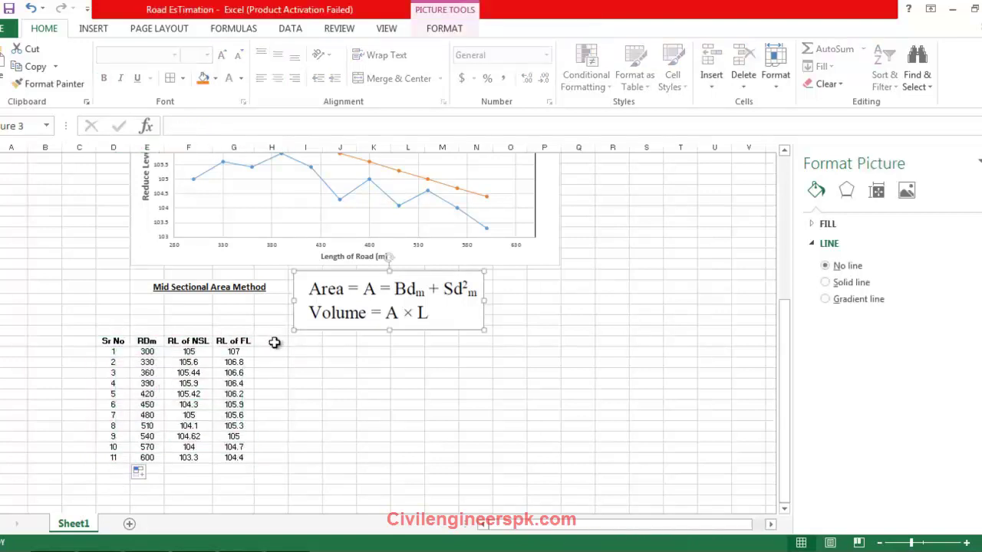
click(274, 343)
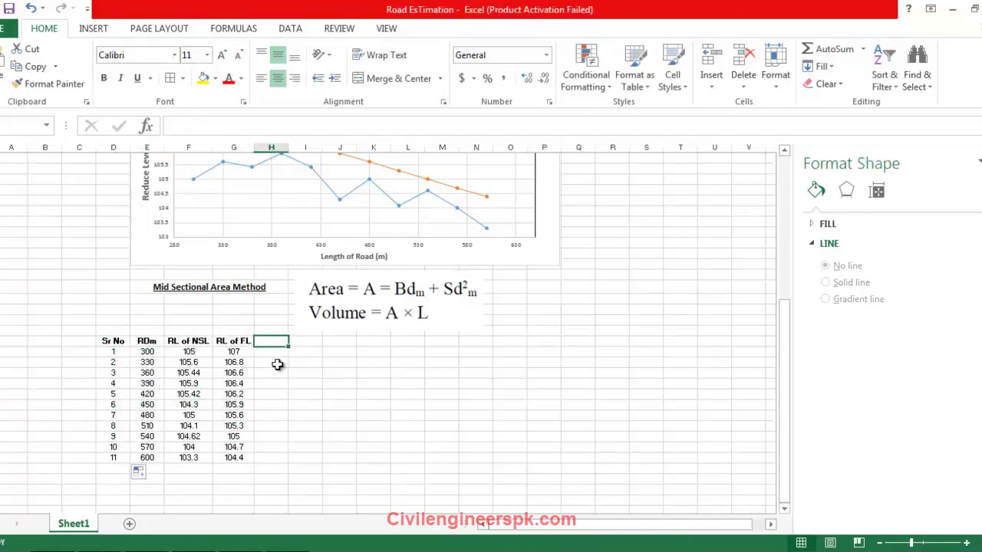
Step: Enter the 'Height' header beside the RL of FL column
click(239, 338)
click(274, 344)
scroll(263, 318, up, 2)
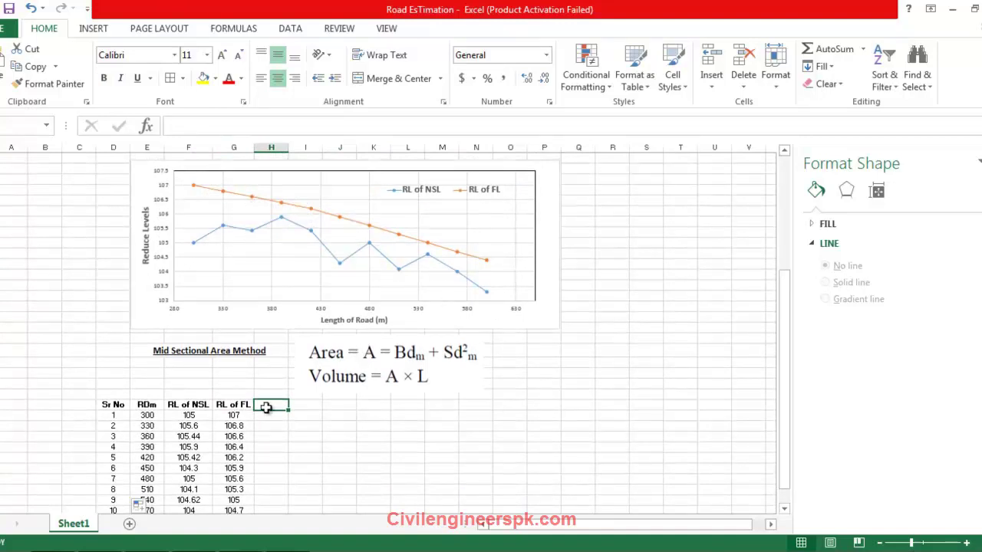
text(Height)
key(Return)
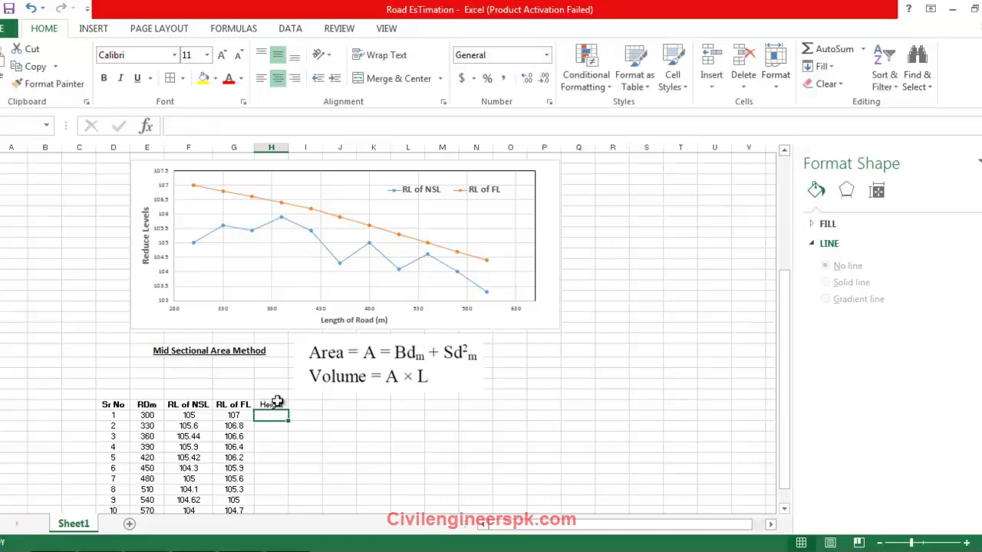
Step: Enter the first Height as RL of FL minus RL of NSL (=G42-F42), giving 2
text(=)
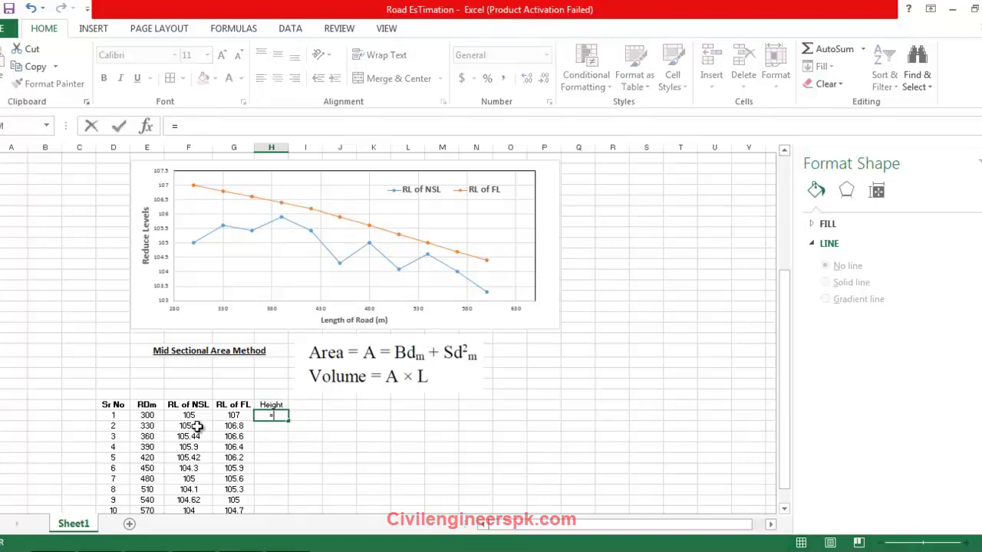
click(206, 415)
text(-)
click(217, 415)
drag(259, 415, 299, 414)
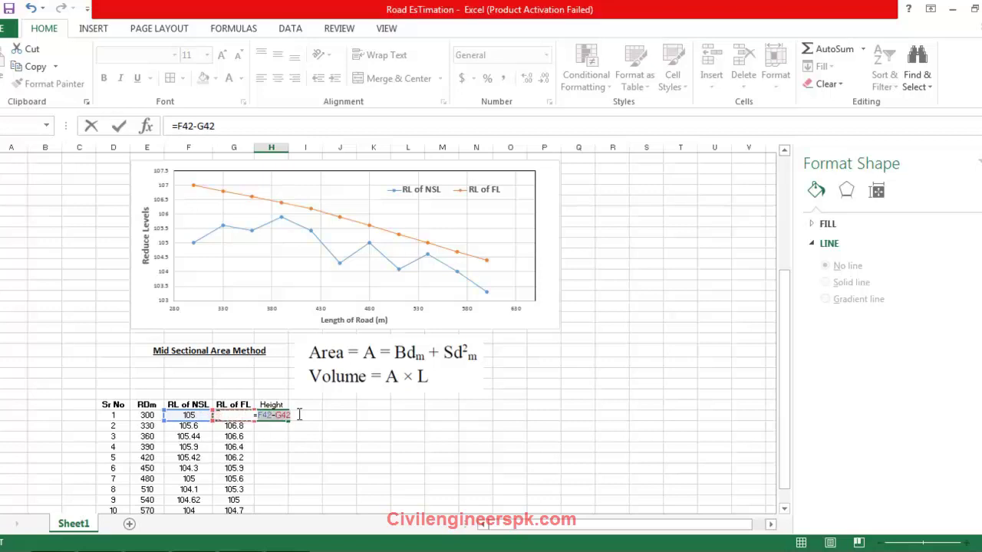
key(BackSpace)
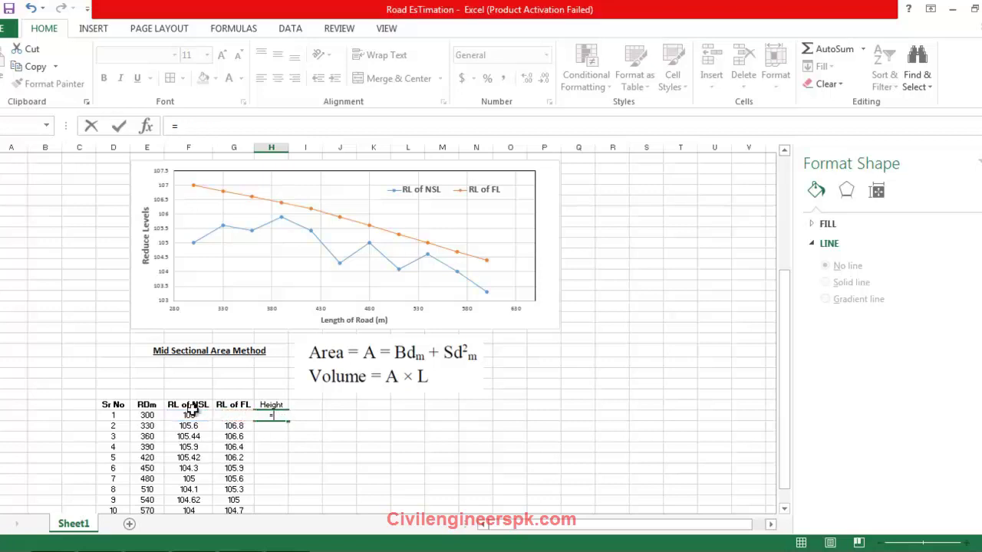
click(236, 421)
key(Up)
text(-)
click(190, 415)
key(Return)
Step: Fill the Height formula down all 11 rows, ending at 1.1
click(274, 416)
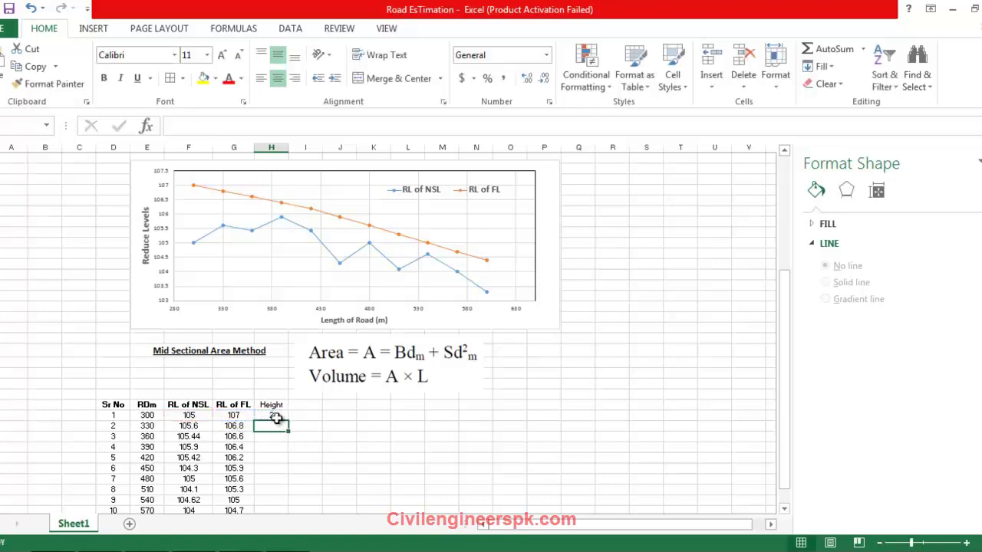
drag(288, 420, 294, 500)
click(325, 450)
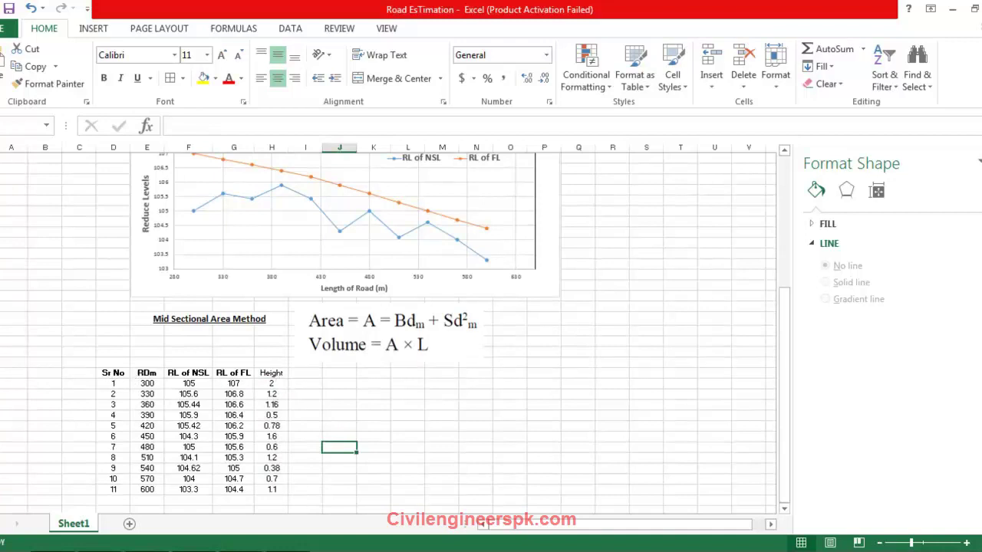
Step: Make the table's header row bold
click(0, 372)
click(103, 77)
click(338, 447)
Step: Reposition and resize the Area/Volume formula picture by its corner handle
mouse_move(350, 358)
mouse_down()
mouse_move(405, 356)
mouse_move(349, 360)
mouse_up()
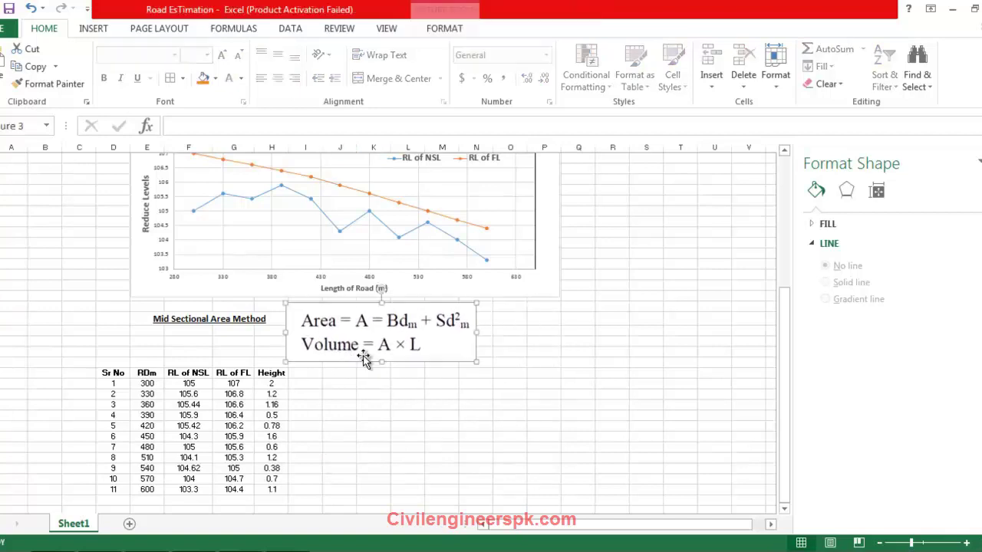
drag(482, 368, 407, 335)
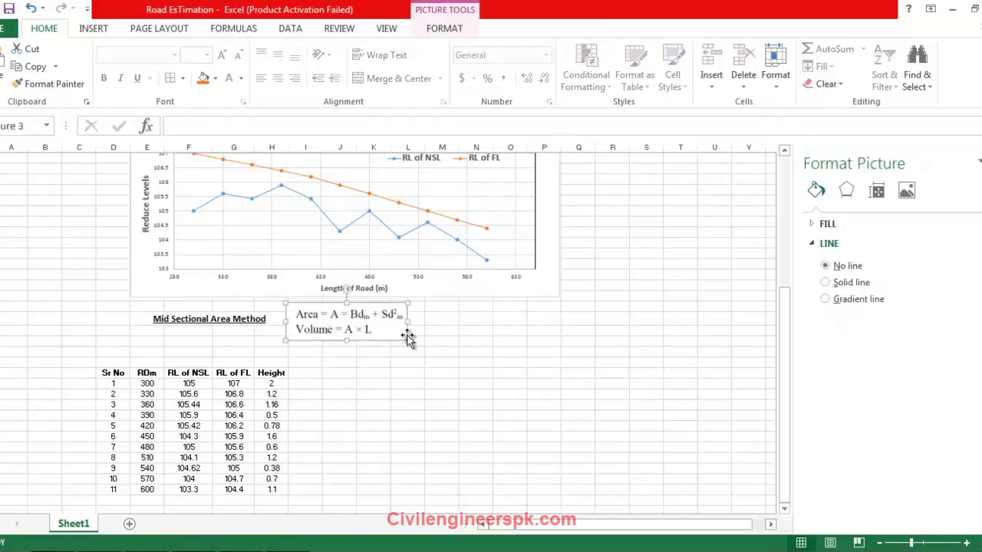
click(414, 362)
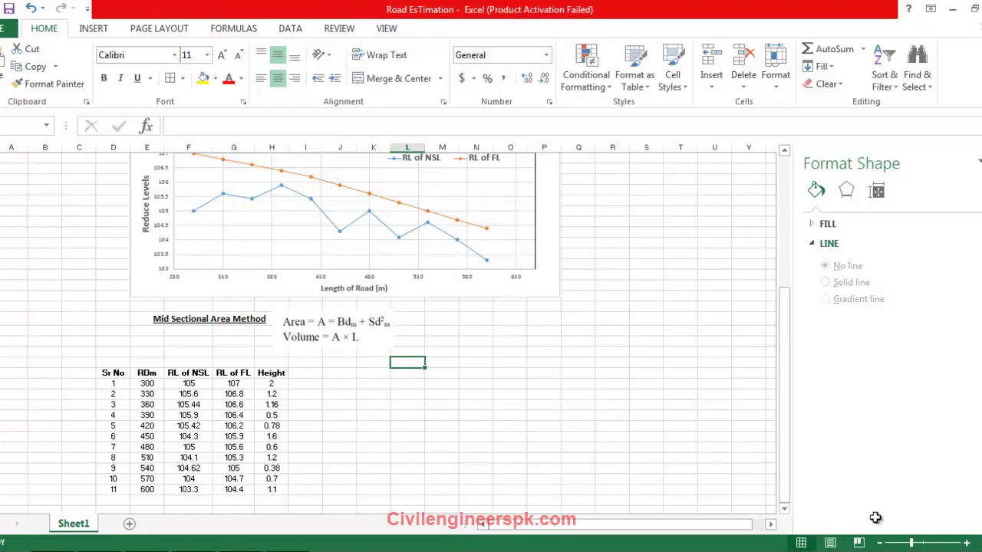
Step: Zoom the worksheet in three steps and select the cell beside Height
click(968, 543)
click(968, 543)
scroll(655, 471, down, 2)
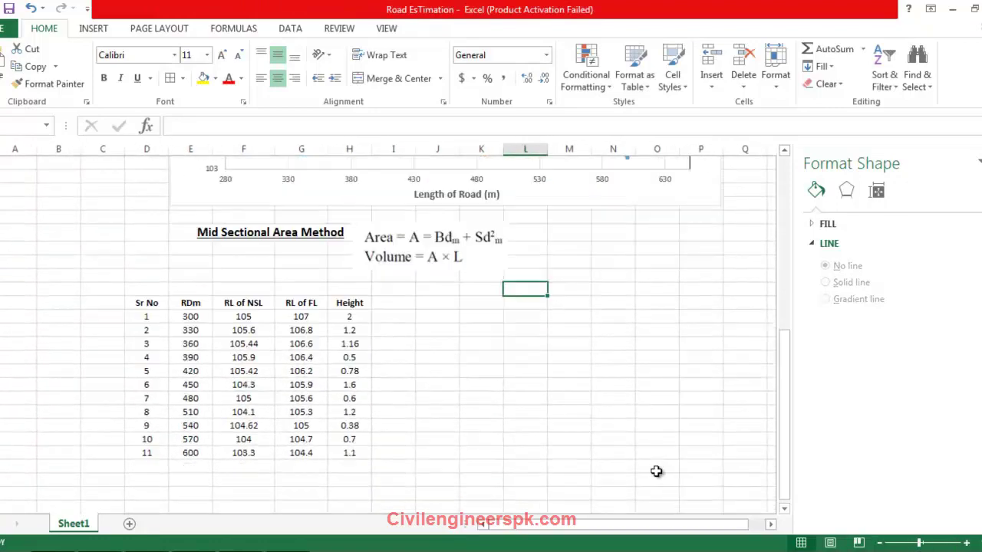
click(968, 543)
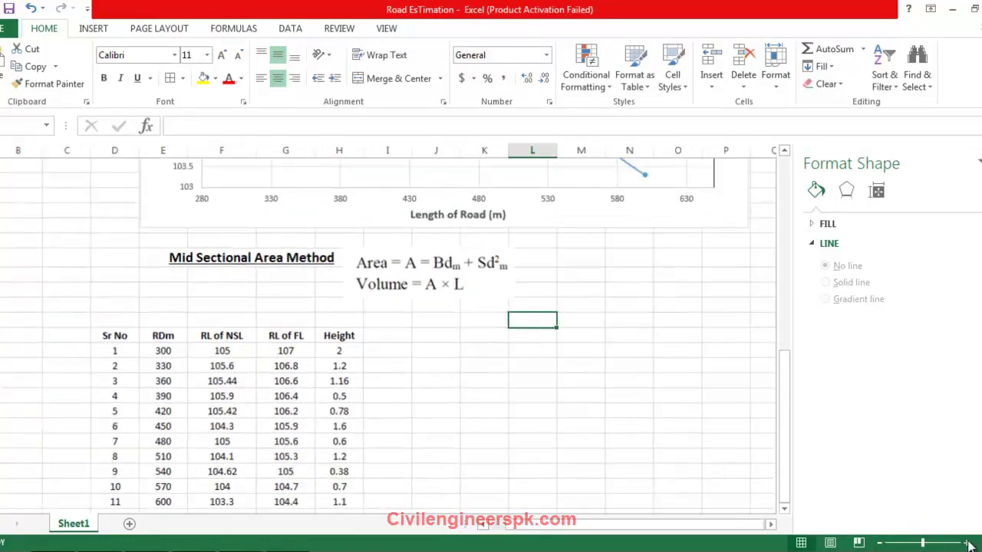
scroll(755, 427, down, 1)
click(389, 290)
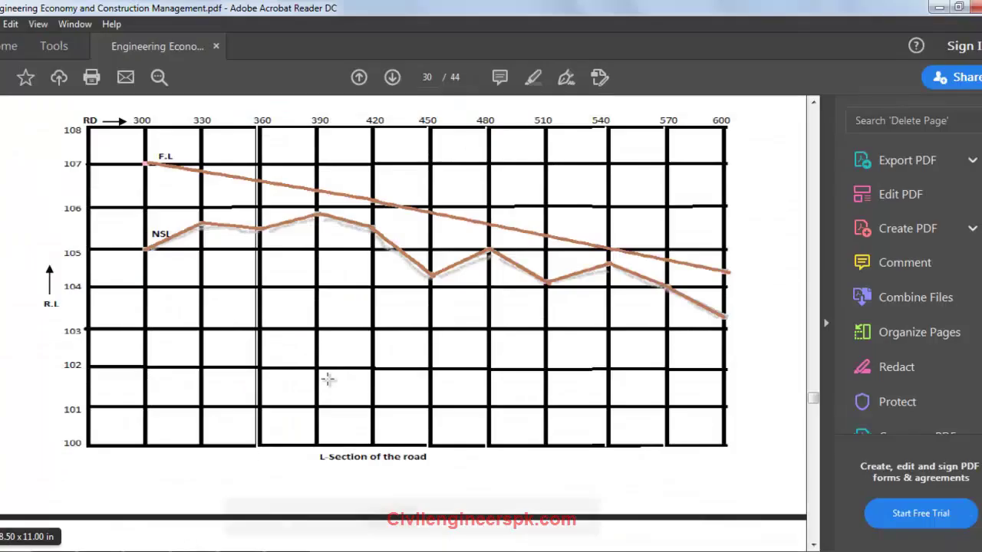
scroll(368, 368, down, 10)
drag(343, 239, 376, 253)
click(409, 249)
click(477, 249)
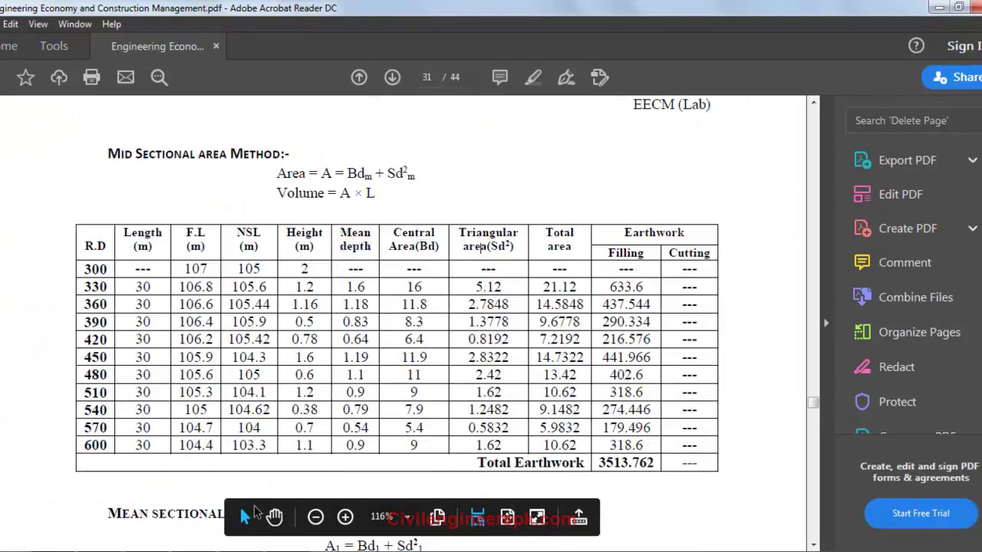
key(alt+Tab)
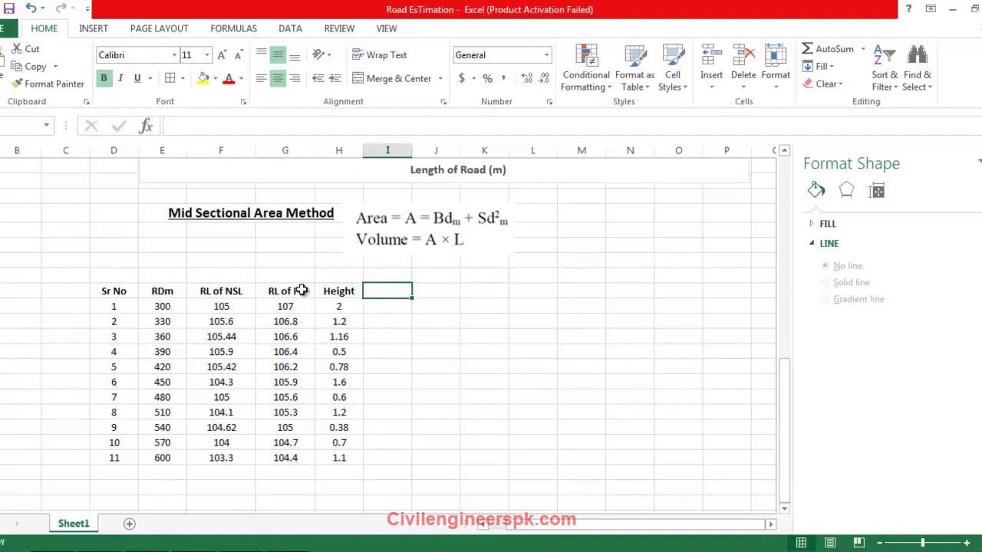
Step: Insert a row under the headers and enter m for RDm, RL of NSL, RL of FL and Height
right_click(3, 306)
click(24, 413)
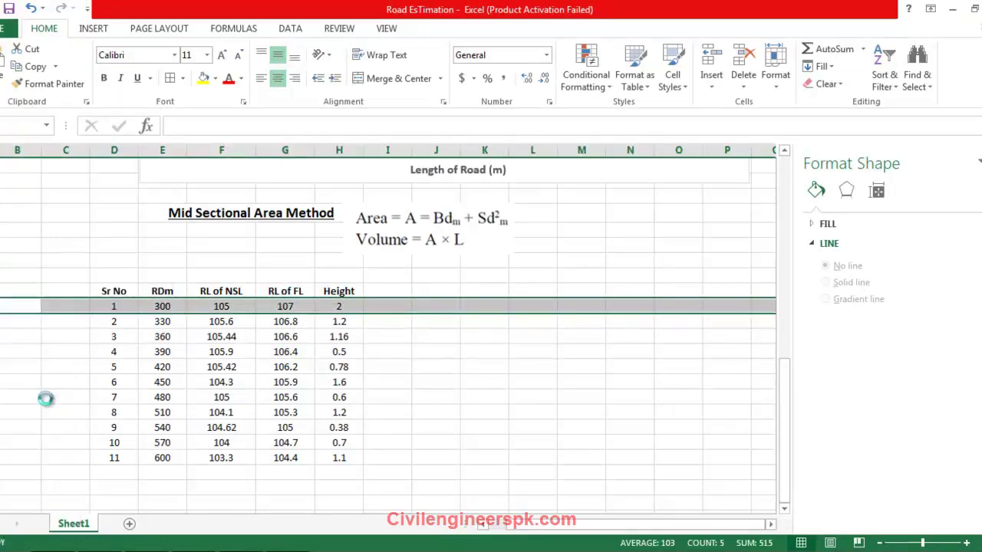
click(172, 305)
text(m)
click(208, 306)
text(m)
click(304, 306)
text(m)
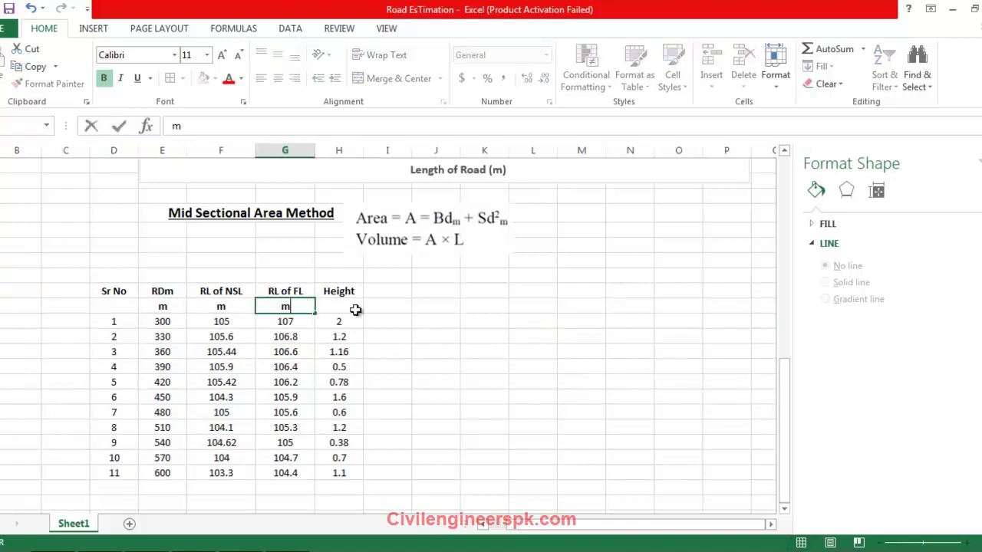
click(356, 309)
text(m)
key(Return)
click(396, 340)
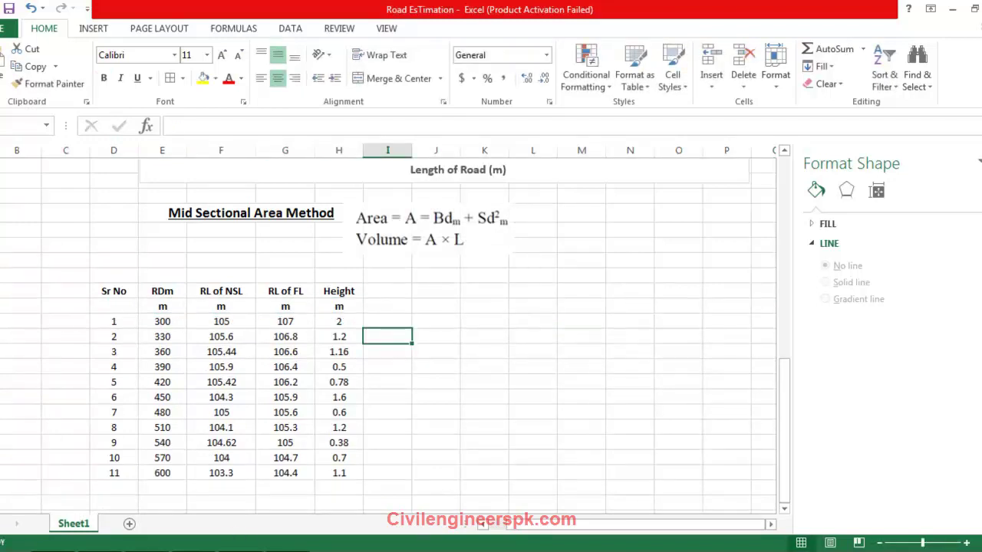
Step: Check the reference PDF, then fill-copy the Height header into the next column
key(alt+Tab)
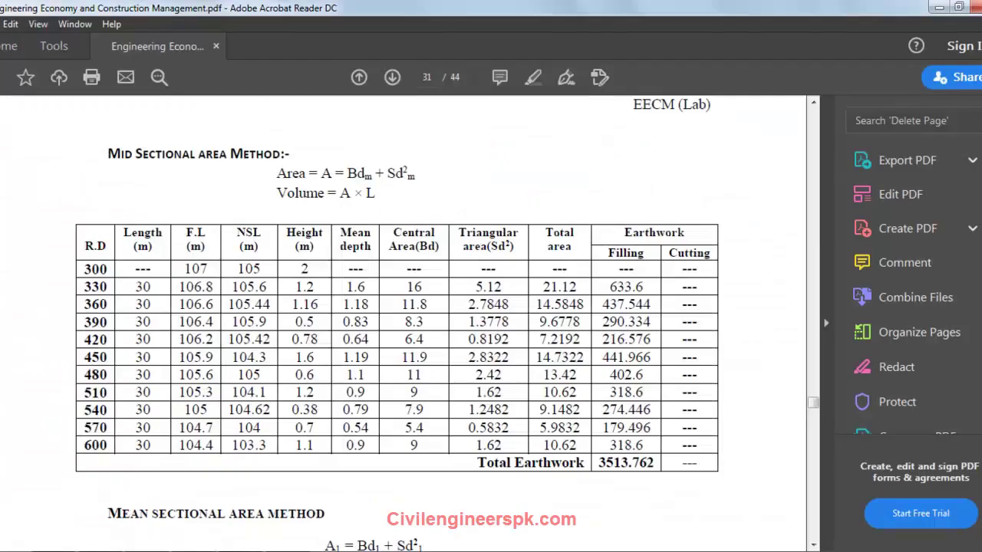
key(alt+Tab)
click(377, 291)
click(355, 292)
drag(363, 300, 406, 294)
Step: Retitle the copied header Mean Depth, give it unit Dm, and widen column I
double_click(387, 292)
text(Mead)
text( Depth)
key(Return)
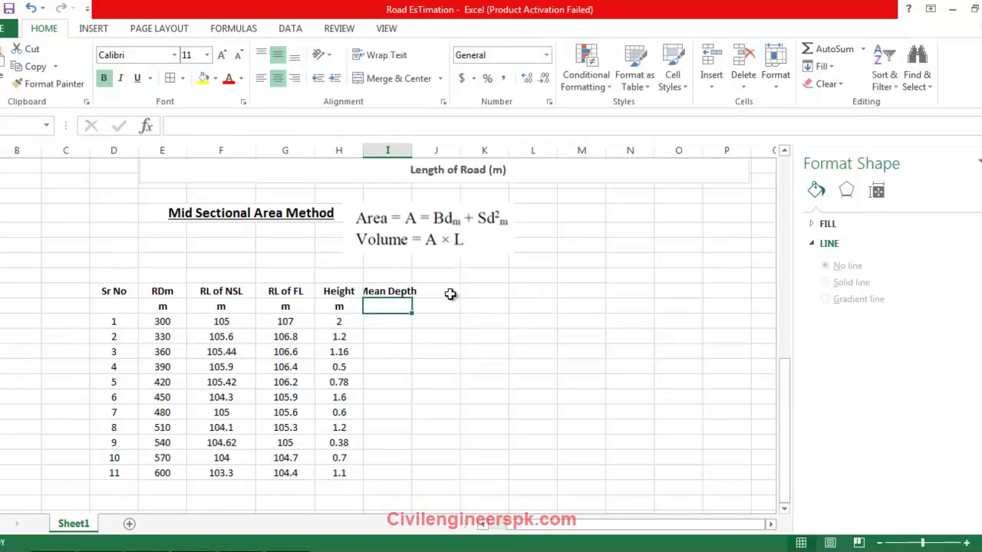
text(Dm)
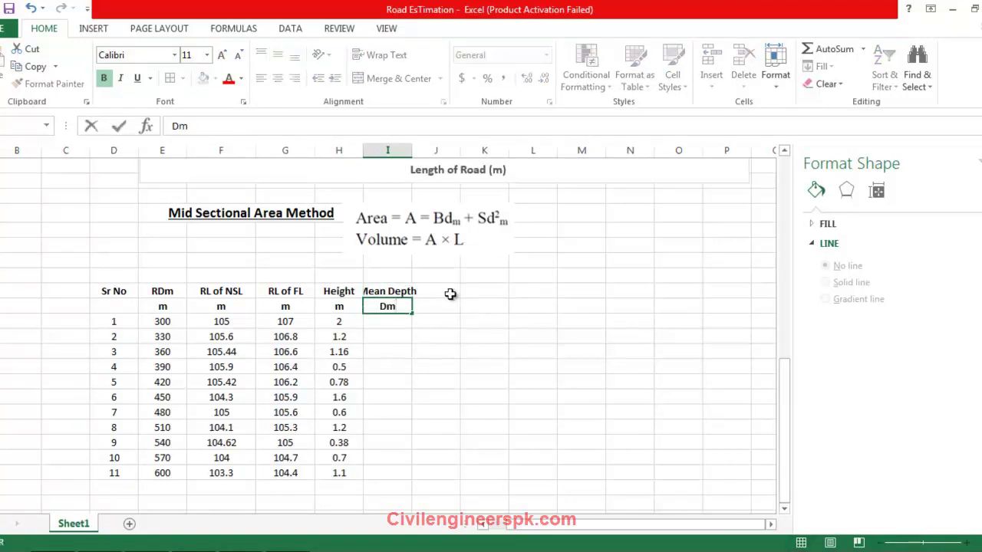
key(Return)
drag(412, 151, 427, 150)
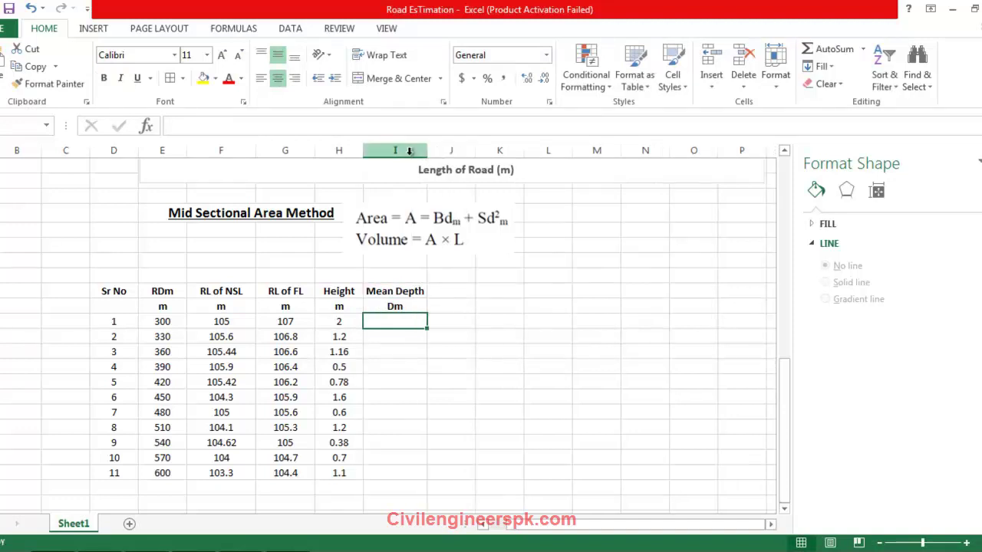
Step: Enter =(H44+H43)/2 as row 2's Mean Depth, giving 1.6
click(400, 336)
text(=)
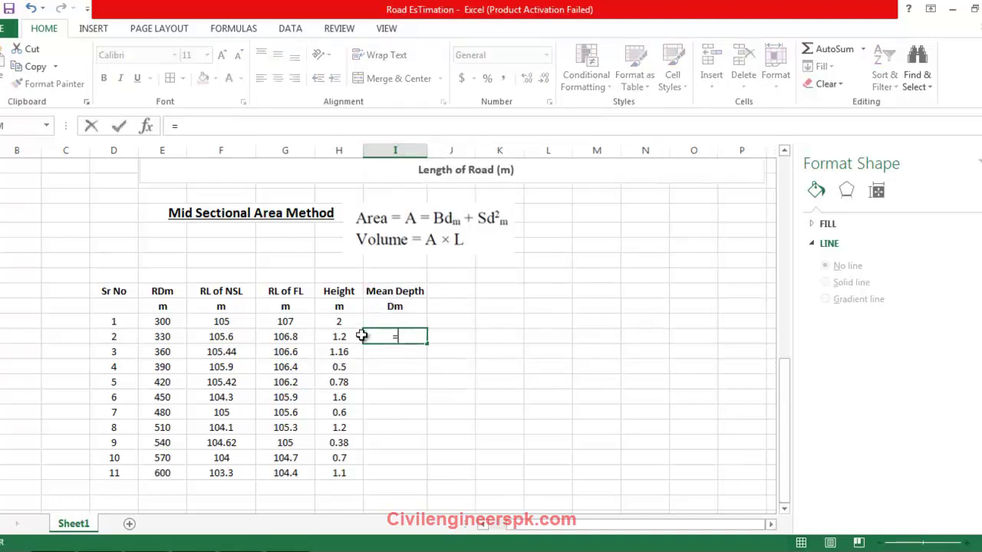
click(341, 335)
text(()
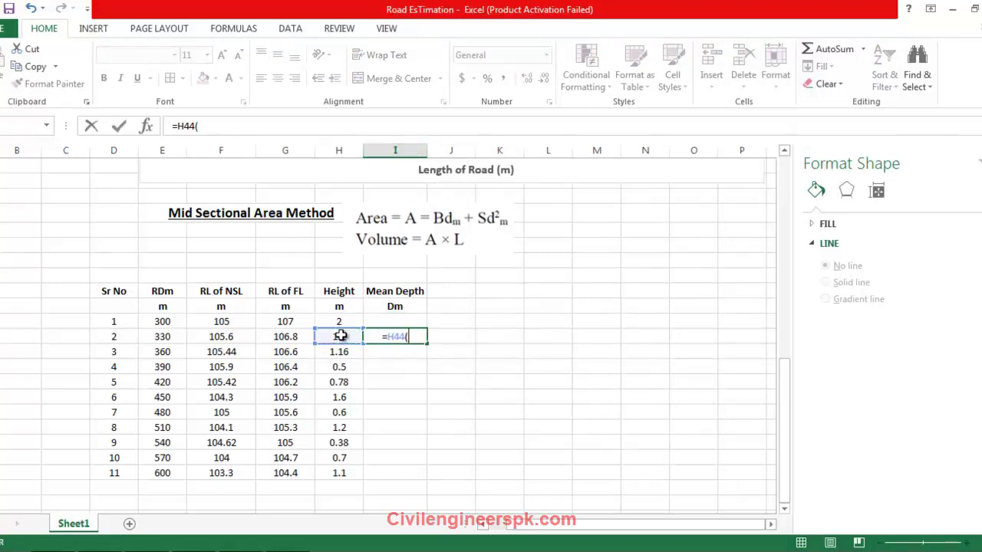
click(389, 336)
text((H44+)
click(341, 321)
text()/2)
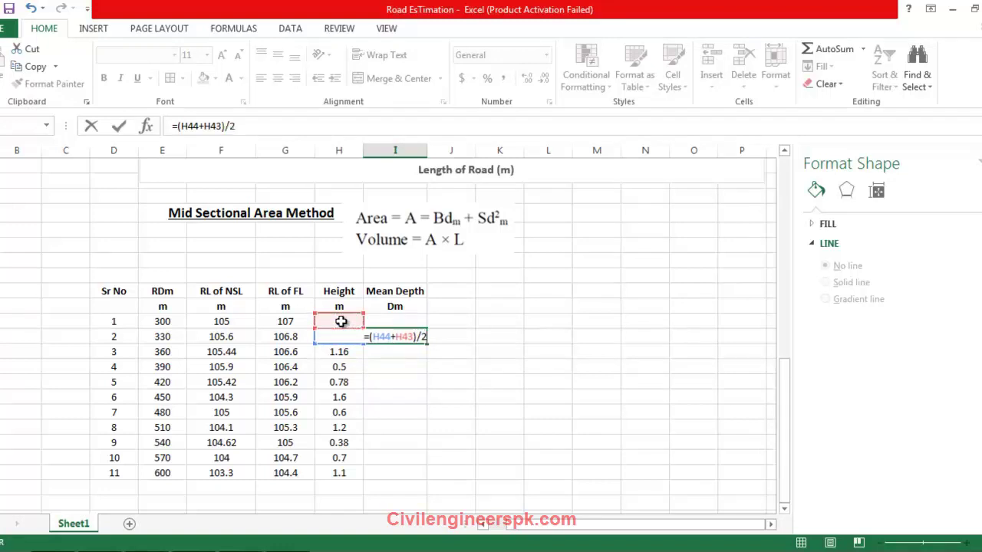
key(Return)
Step: Fill the mean depth formula down to row 11 (ending 0.9) and clear the overflow cell
click(418, 336)
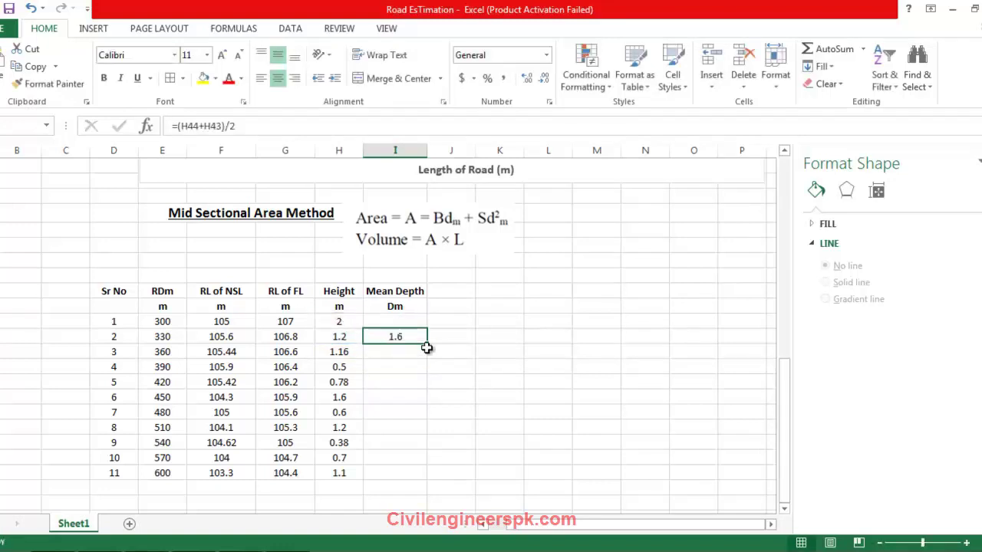
drag(426, 343, 413, 487)
click(412, 486)
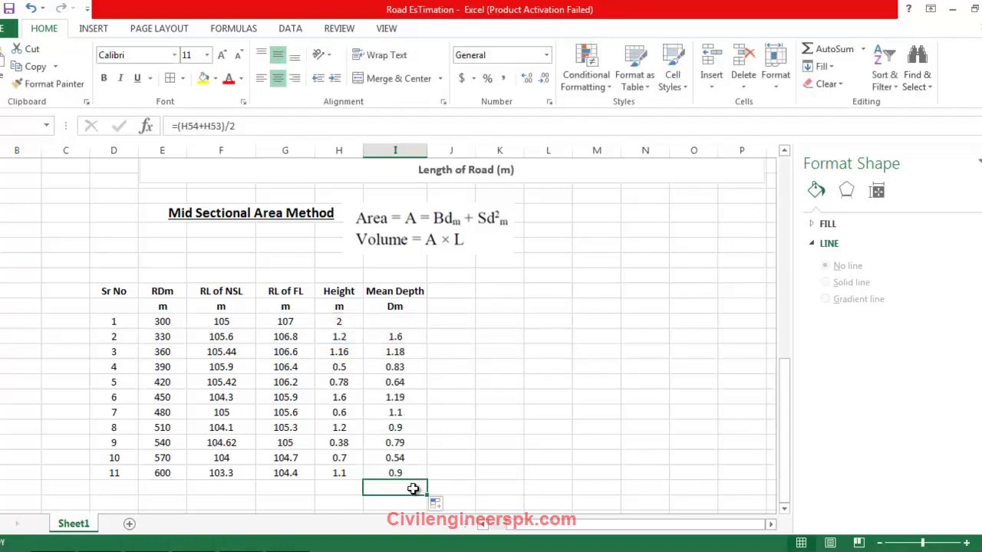
key(Delete)
click(429, 458)
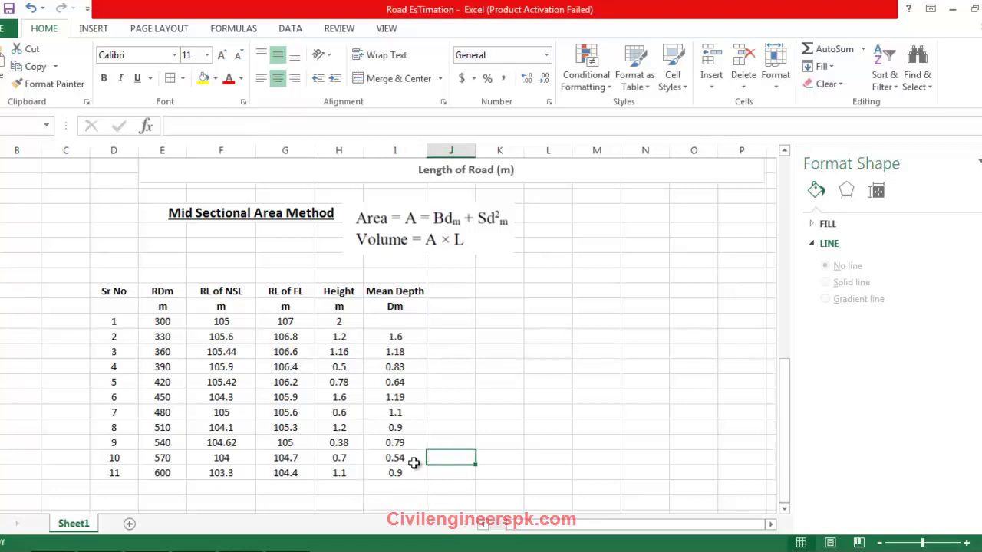
click(388, 323)
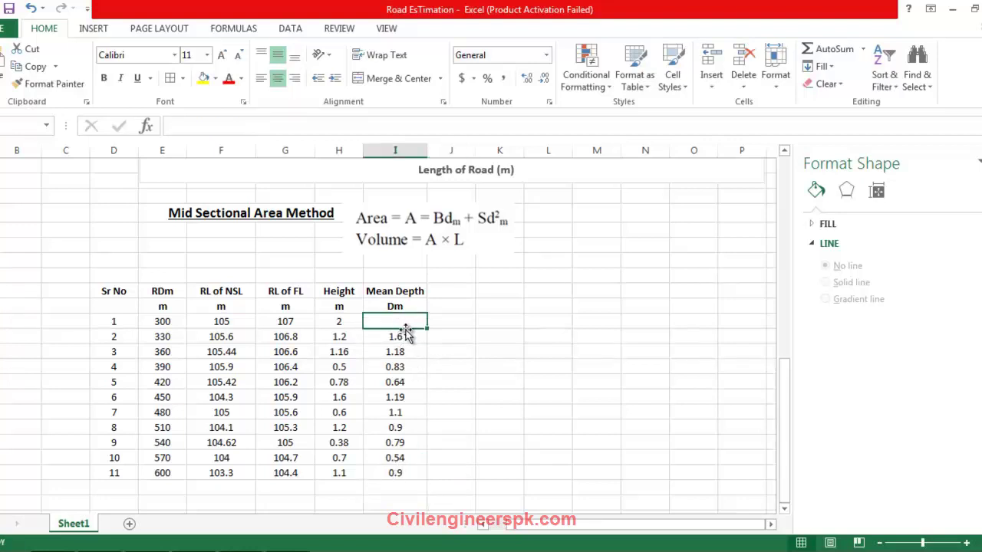
text(-)
click(499, 422)
key(BackSpace)
key(BackSpace)
key(Escape)
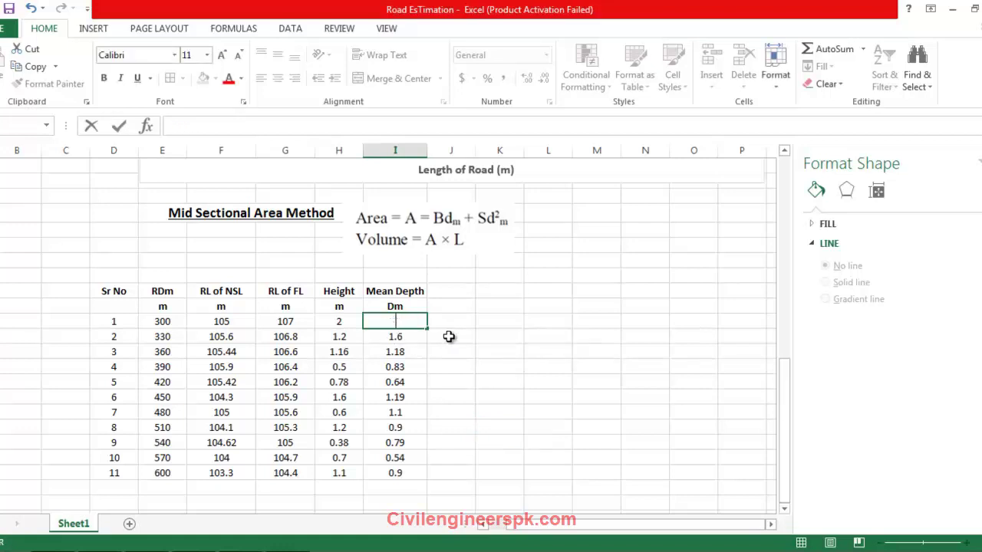
click(464, 357)
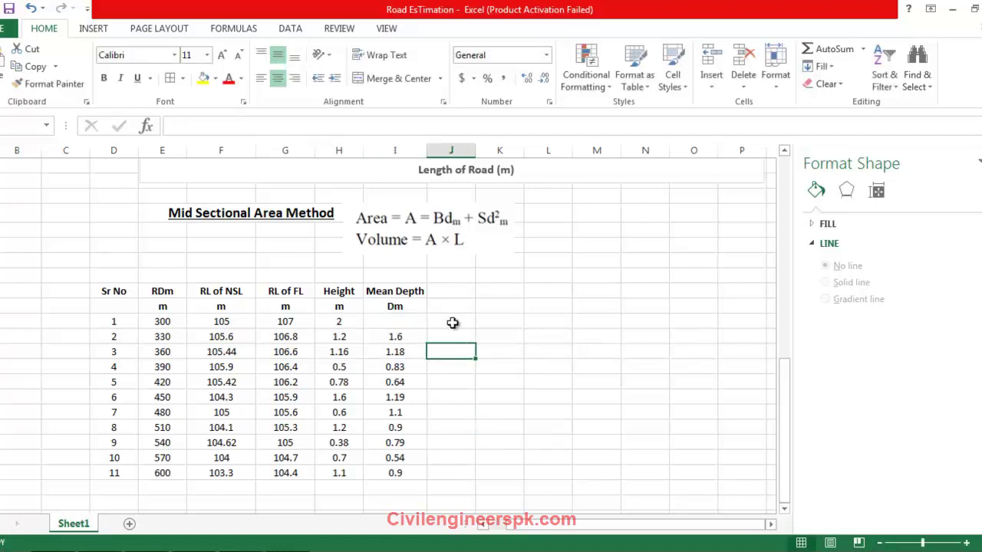
click(399, 294)
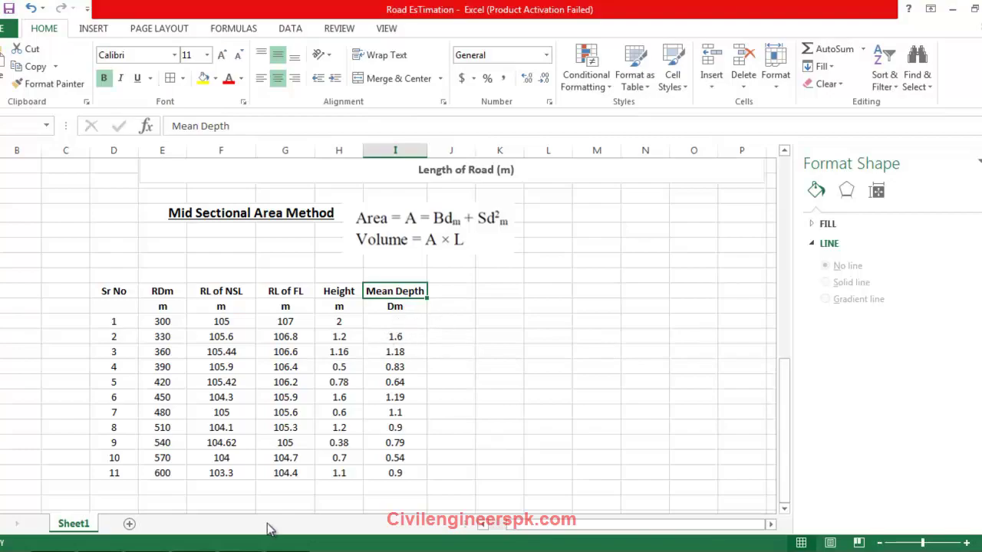
key(alt+Tab)
double_click(355, 445)
click(326, 444)
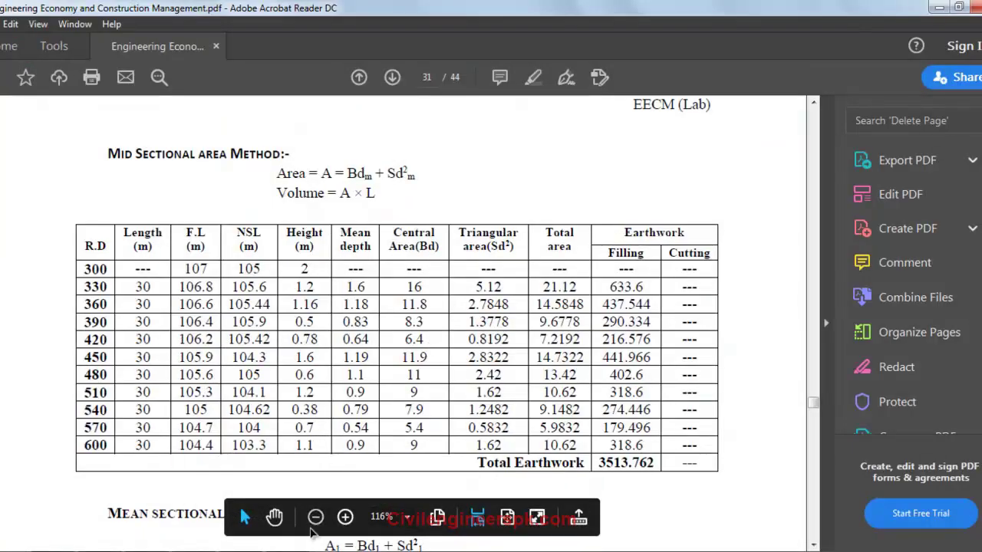
key(alt+Tab)
click(448, 289)
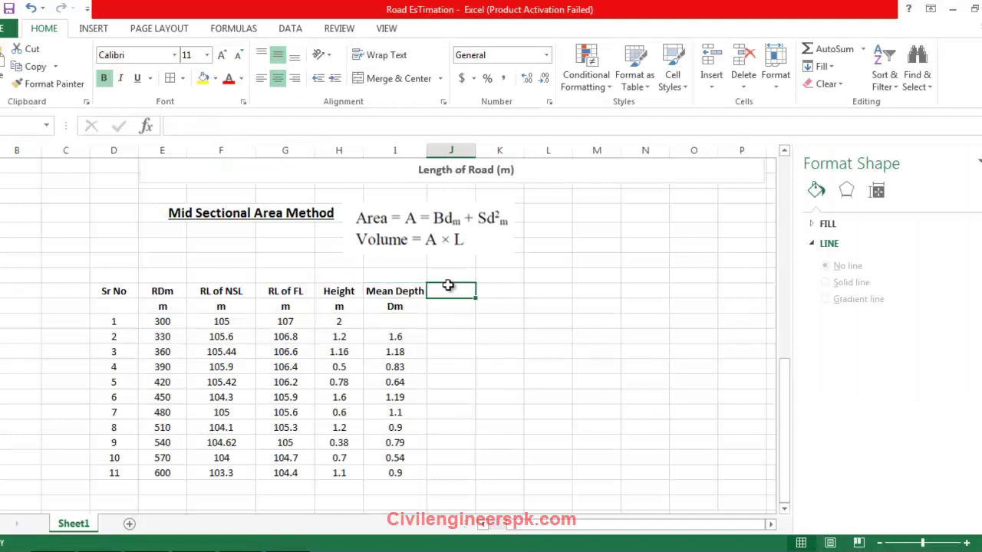
click(407, 291)
Step: Copy the Mean Depth header into column J, retype it as Central Area, and widen column J
drag(427, 298, 452, 294)
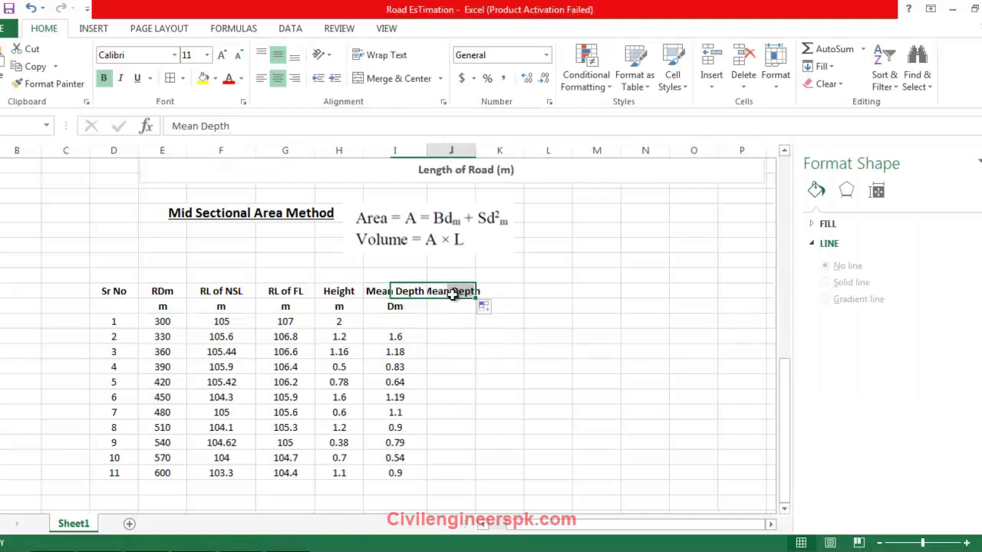
double_click(453, 293)
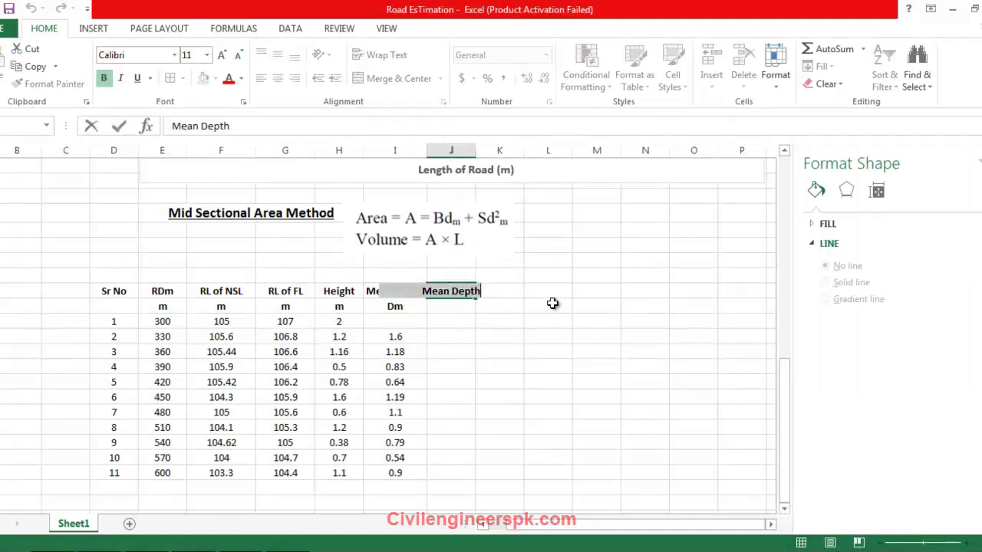
key(Escape)
text(Central Area)
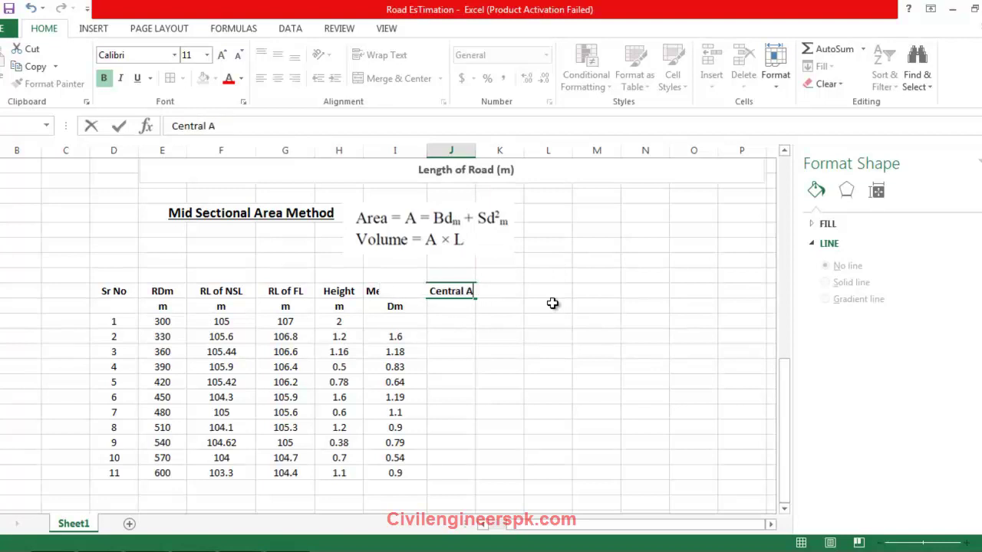
key(Return)
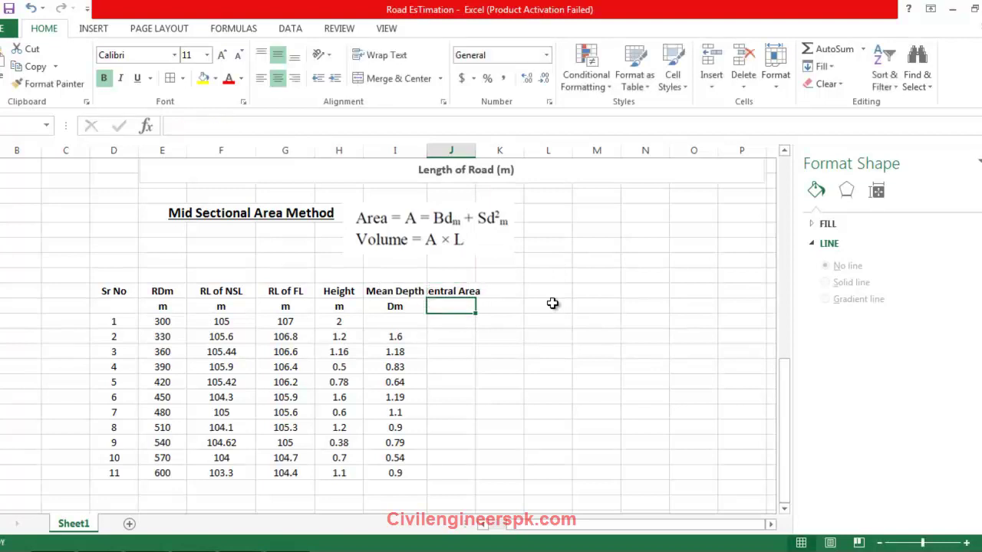
double_click(475, 151)
Step: Format the 2 in the (m2) units cell as superscript so it reads (m²)
double_click(466, 308)
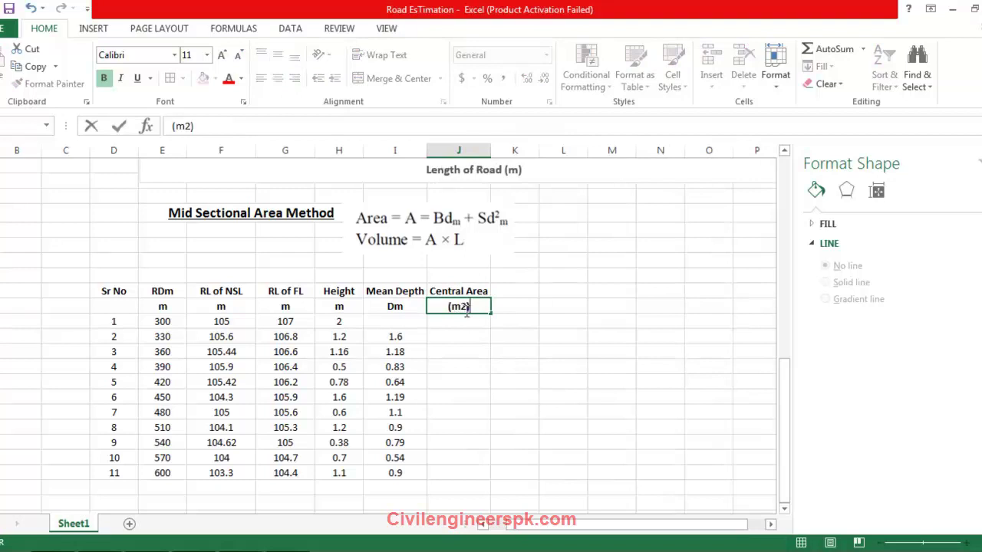
key(Return)
click(458, 306)
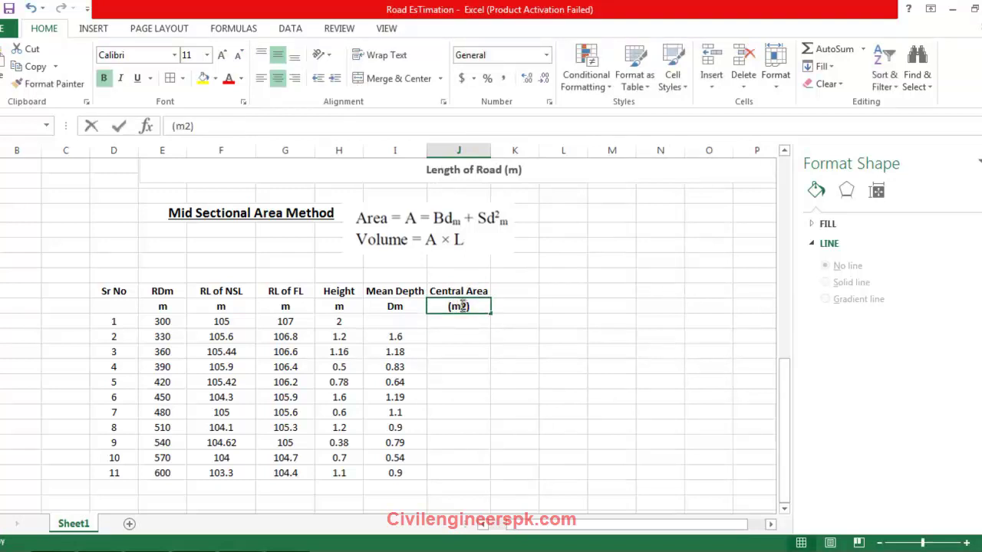
double_click(463, 306)
right_click(464, 306)
click(508, 396)
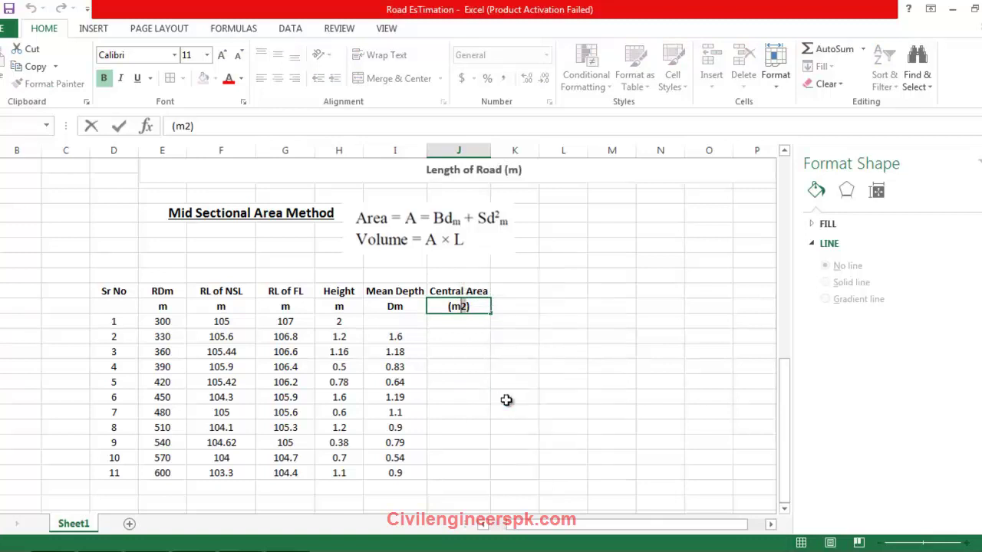
click(349, 407)
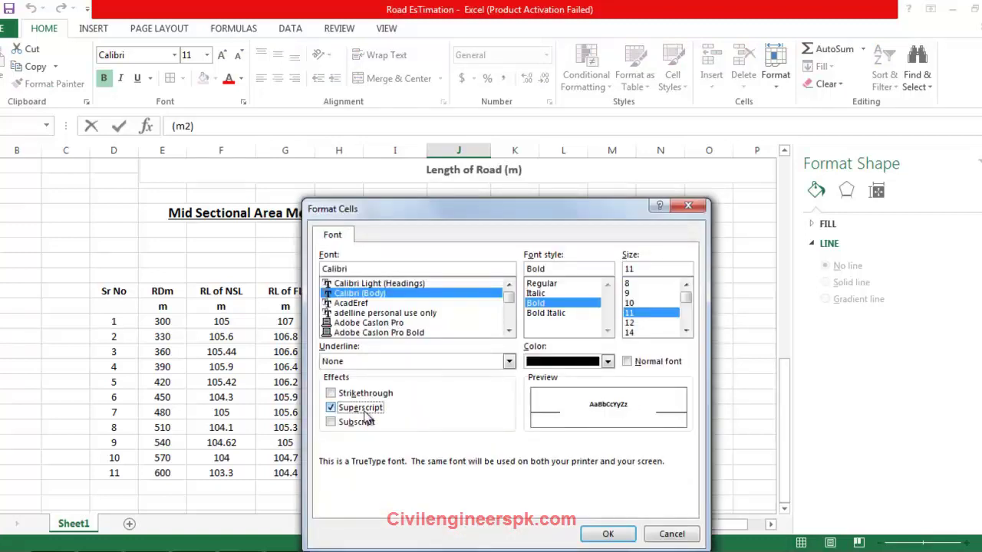
click(606, 533)
click(559, 356)
click(457, 324)
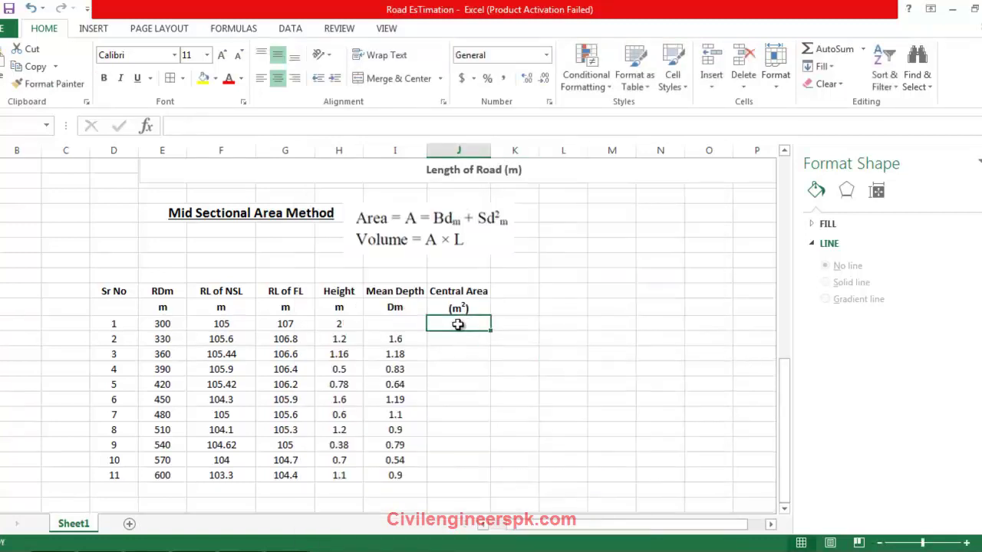
Step: Put an absolute reference ($J$17) to the Formation Width value in the first Central Area cell
text(=)
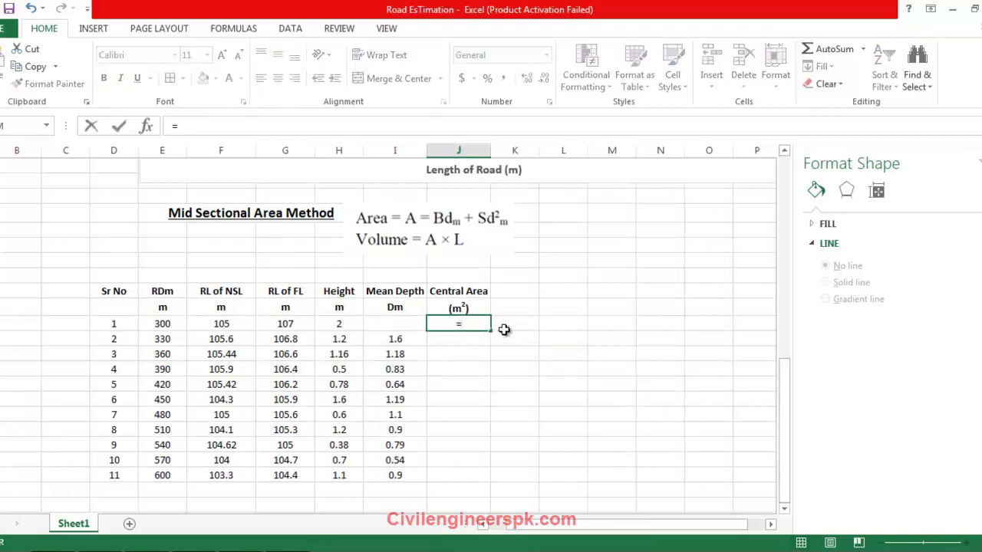
scroll(270, 276, up, 8)
click(345, 288)
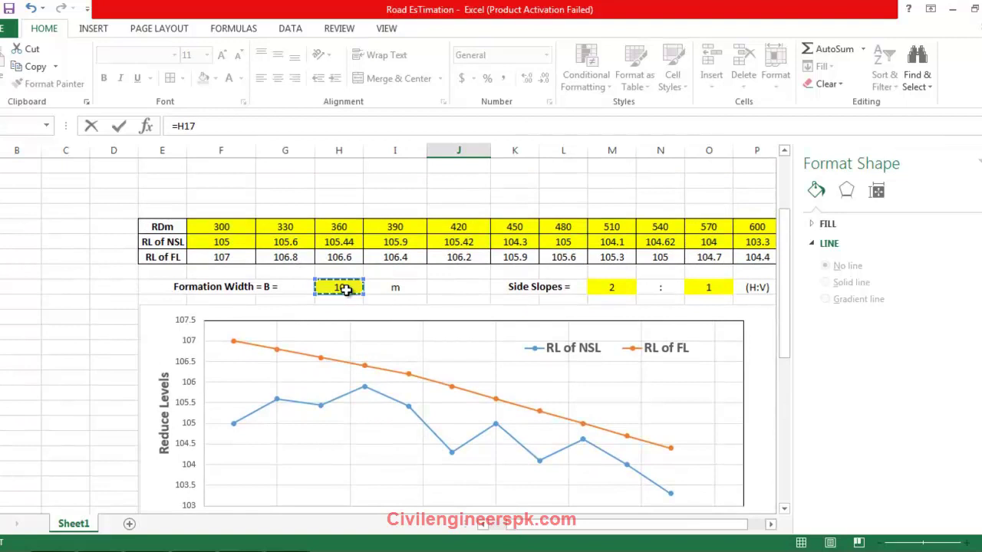
text(4)
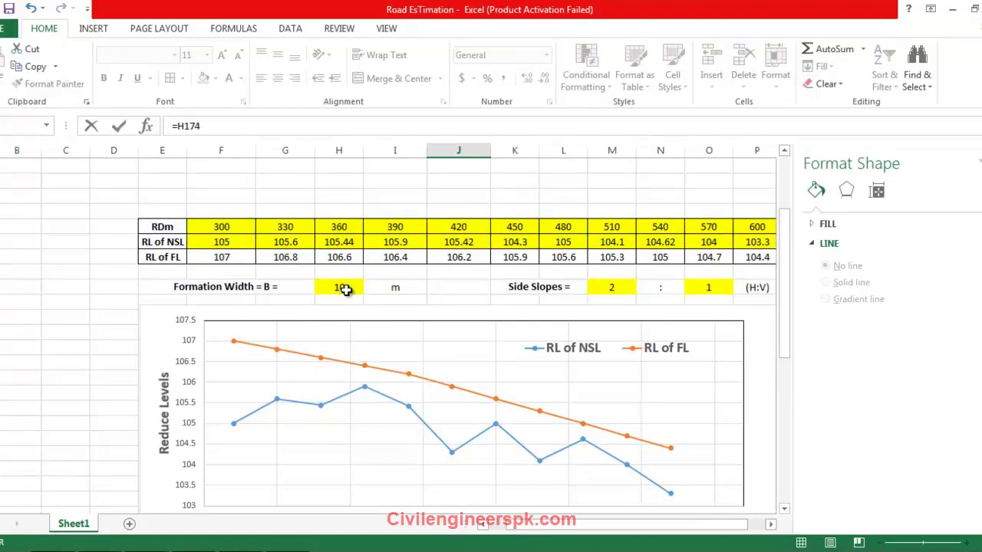
click(345, 289)
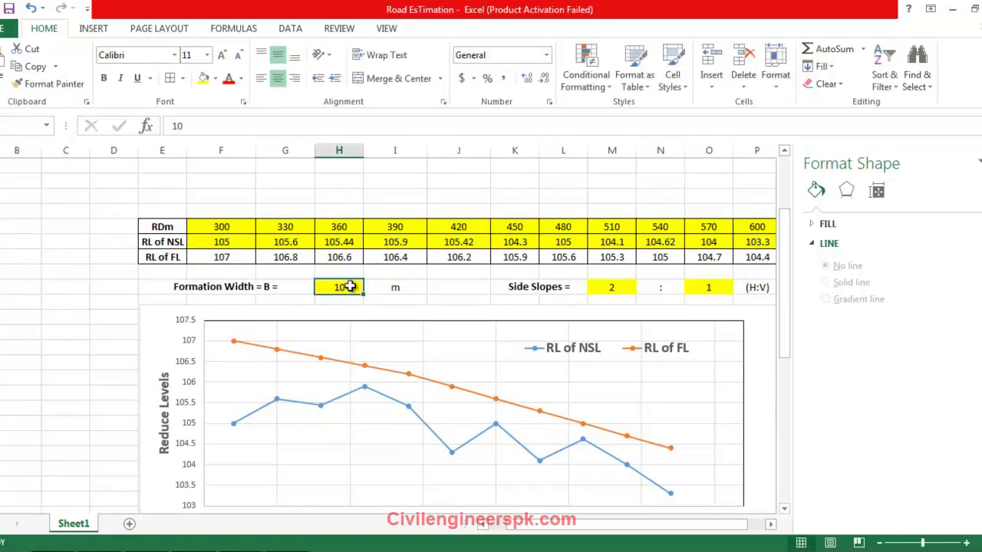
scroll(454, 345, down, 3)
scroll(460, 412, down, 3)
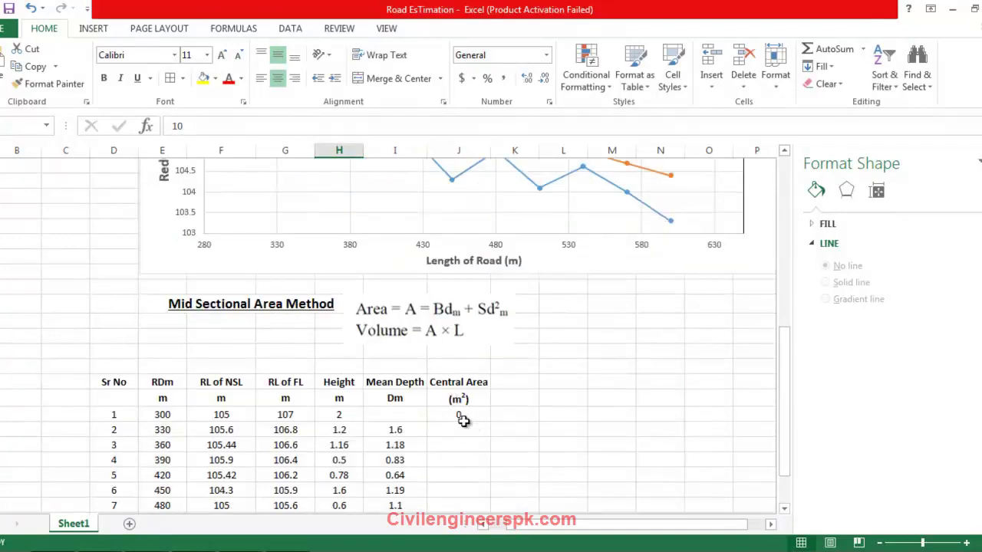
click(463, 427)
text(=)
scroll(345, 264, up, 4)
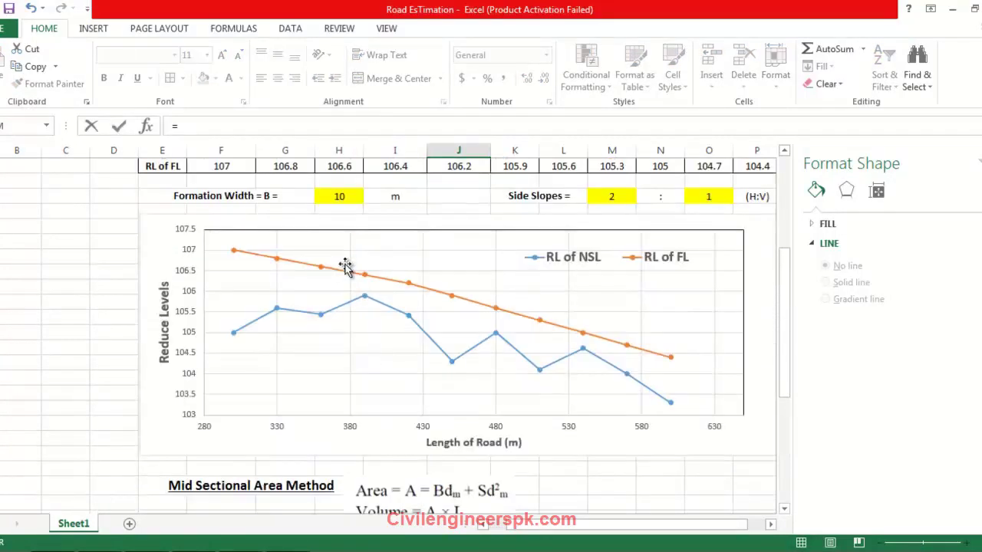
click(325, 197)
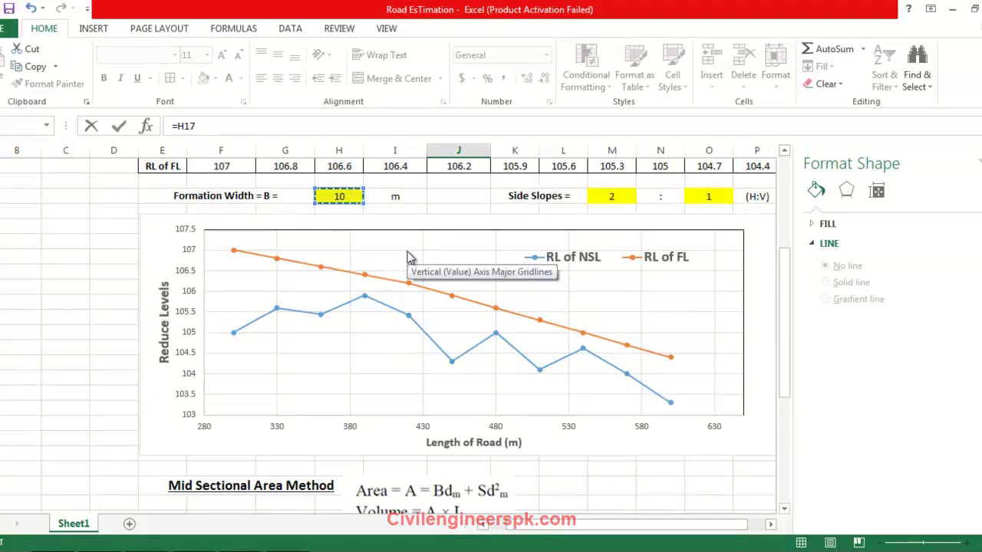
key(Right)
key(Right)
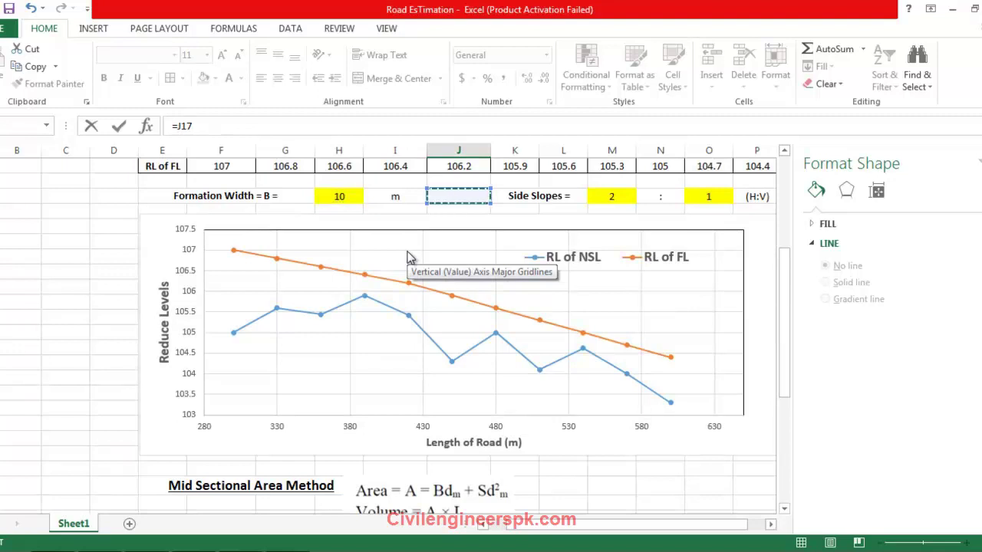
key(F4)
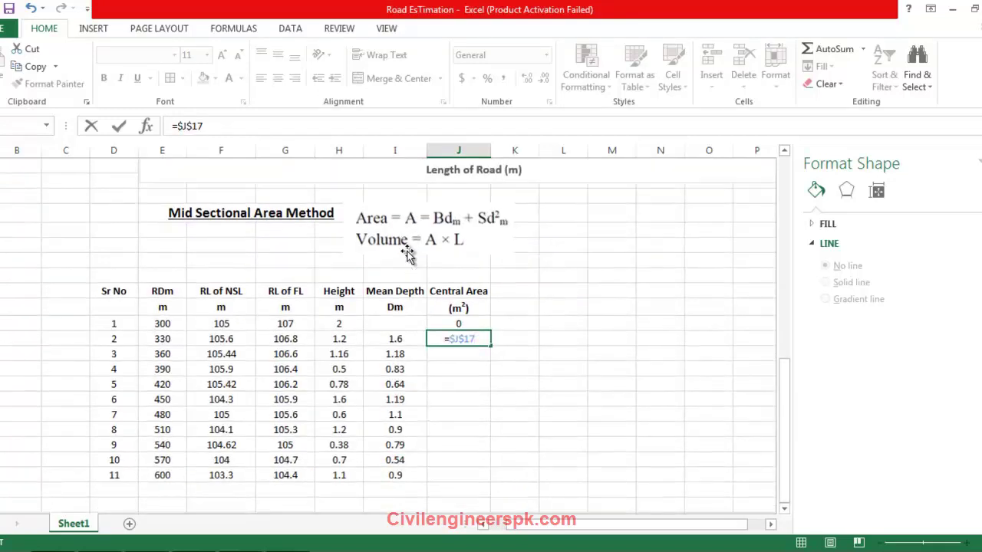
key(Return)
Step: Make the row 2 area formula multiply formation width by mean depth 1.6, giving 16
double_click(474, 338)
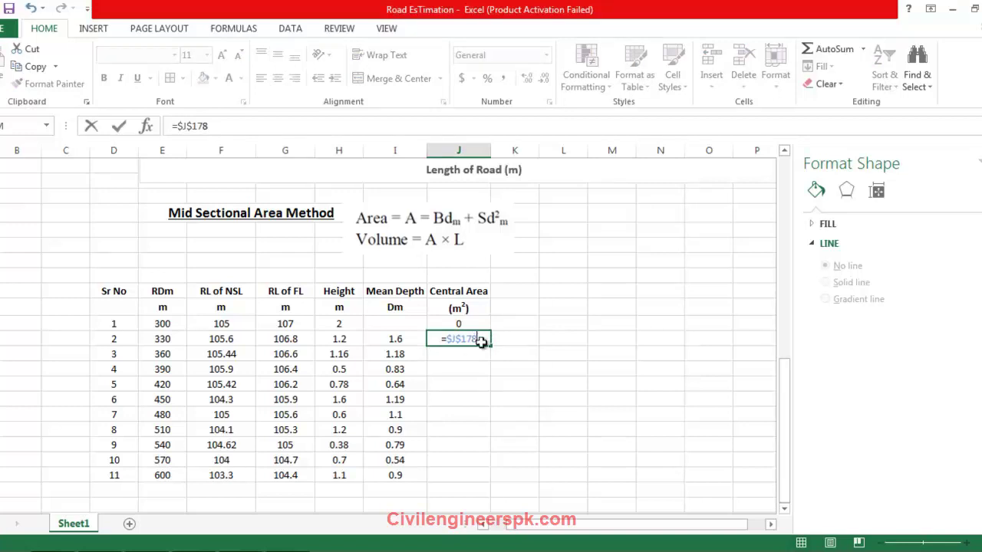
text(*)
click(408, 340)
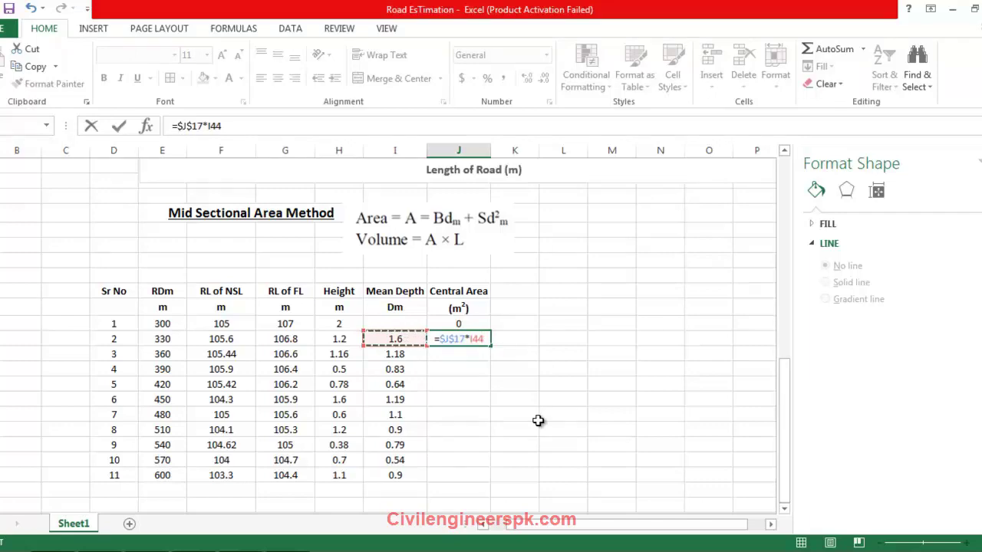
key(Return)
click(485, 342)
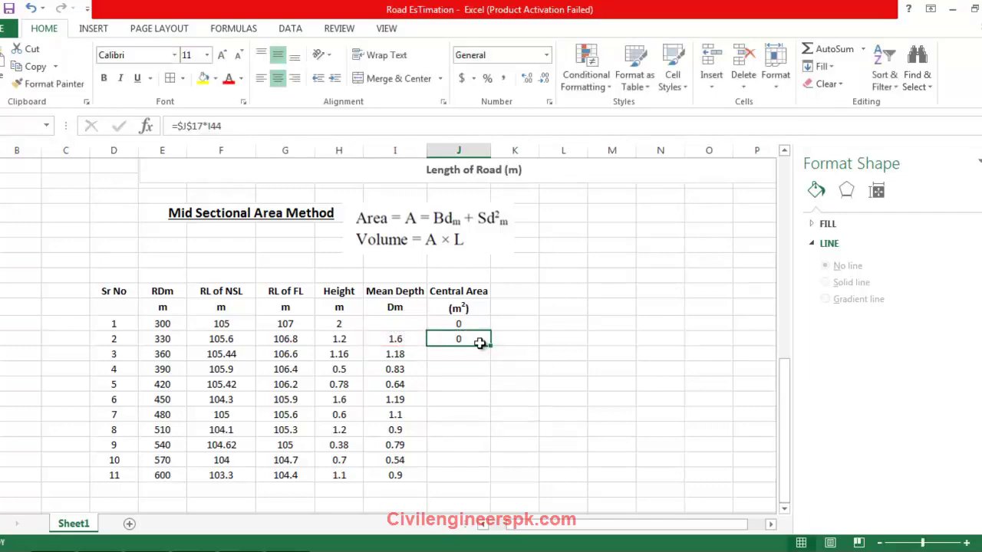
double_click(479, 342)
scroll(461, 342, up, 6)
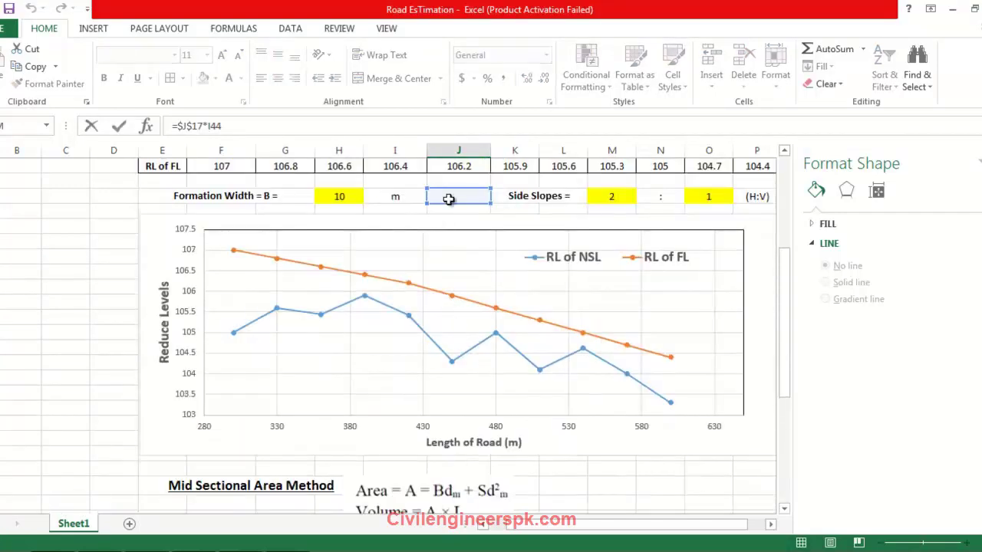
drag(450, 205, 342, 210)
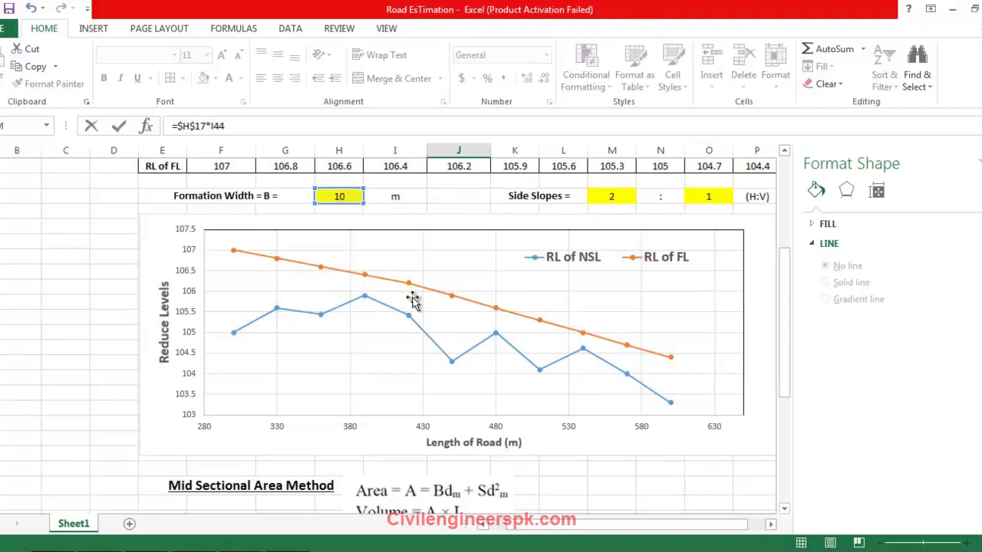
scroll(460, 307, down, 5)
key(Return)
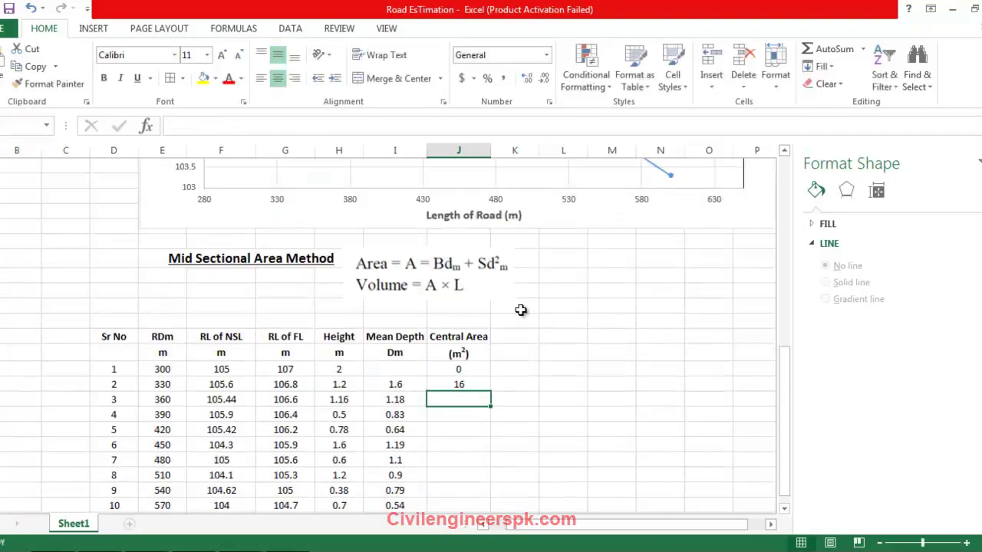
Step: Fill the 16 Central Area formula down through row 11
click(394, 382)
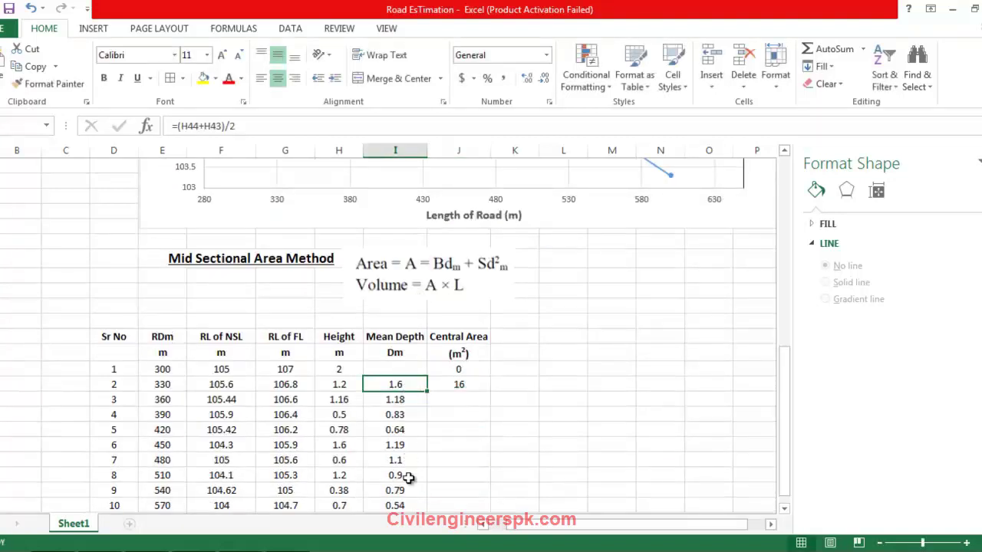
scroll(317, 228, up, 7)
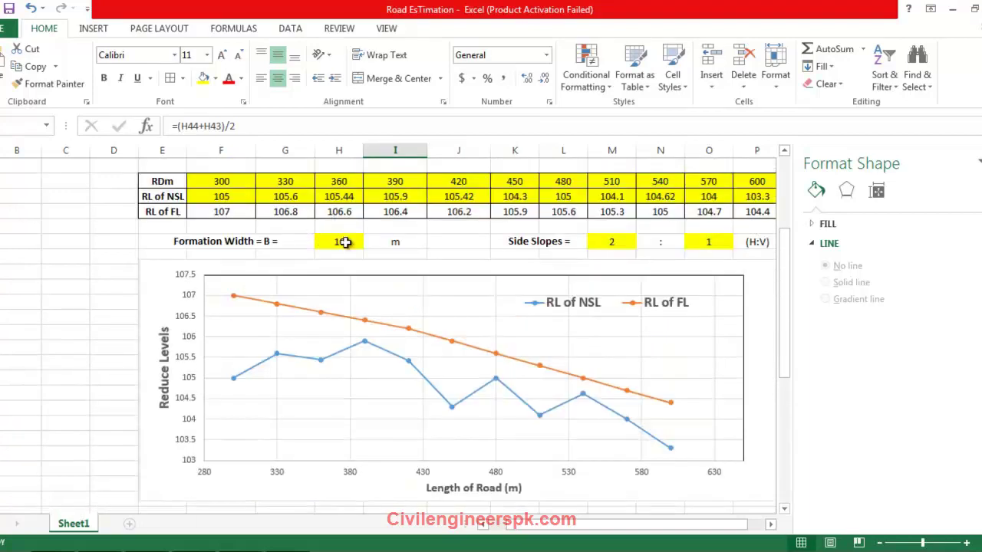
scroll(466, 284, down, 6)
click(466, 431)
scroll(507, 387, down, 1)
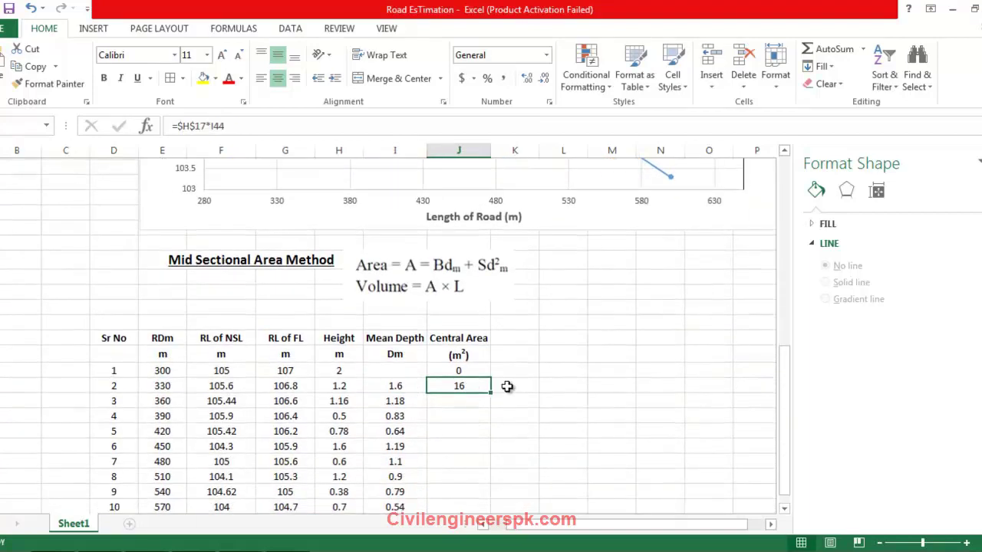
drag(491, 389, 468, 497)
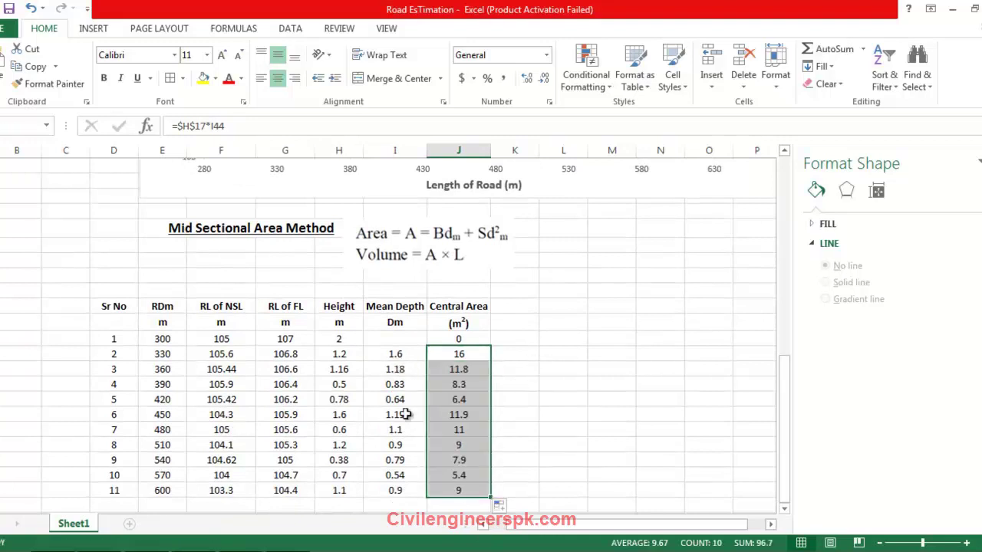
Step: Inspect the row 3 area formula and highlight its Formation Width reference
click(463, 368)
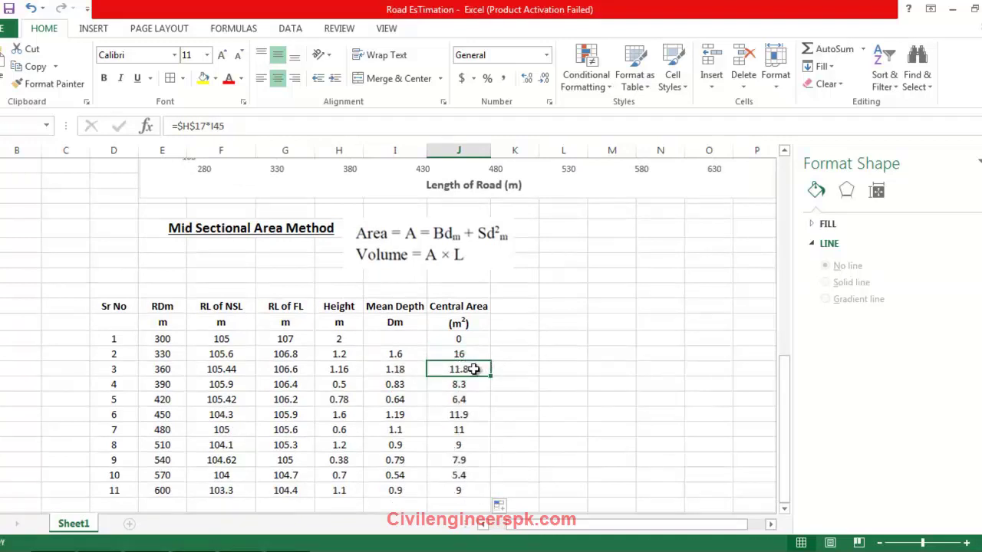
double_click(472, 369)
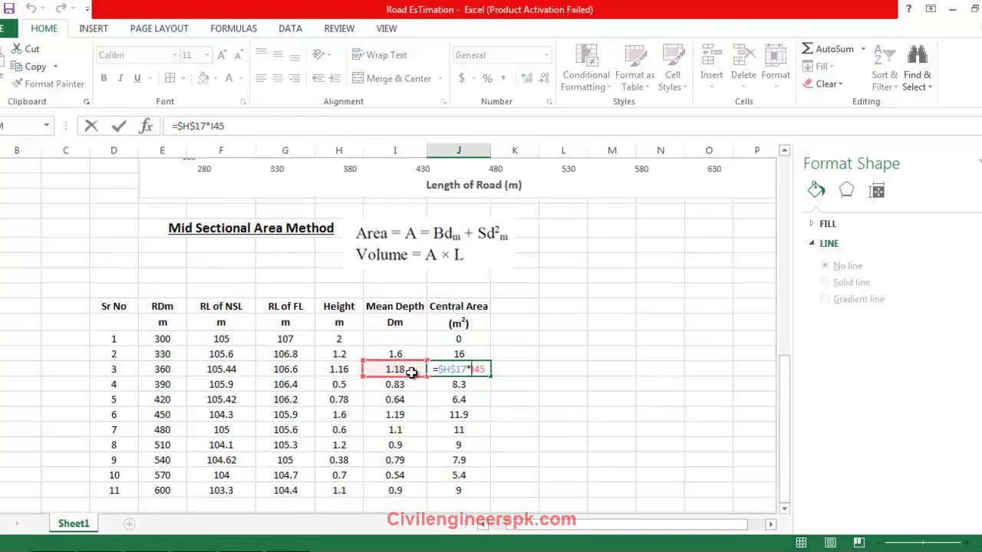
scroll(328, 285, up, 9)
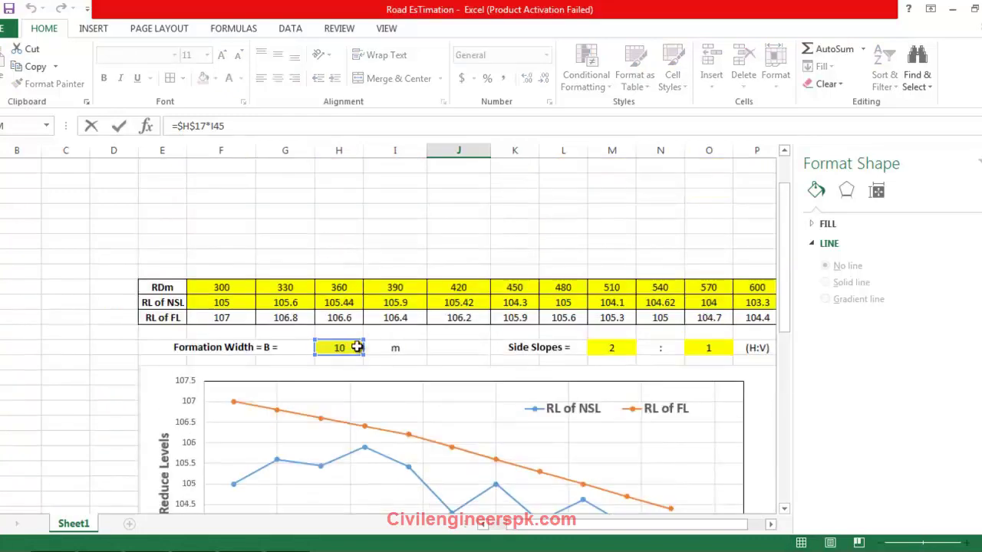
scroll(357, 351, down, 5)
scroll(432, 361, down, 4)
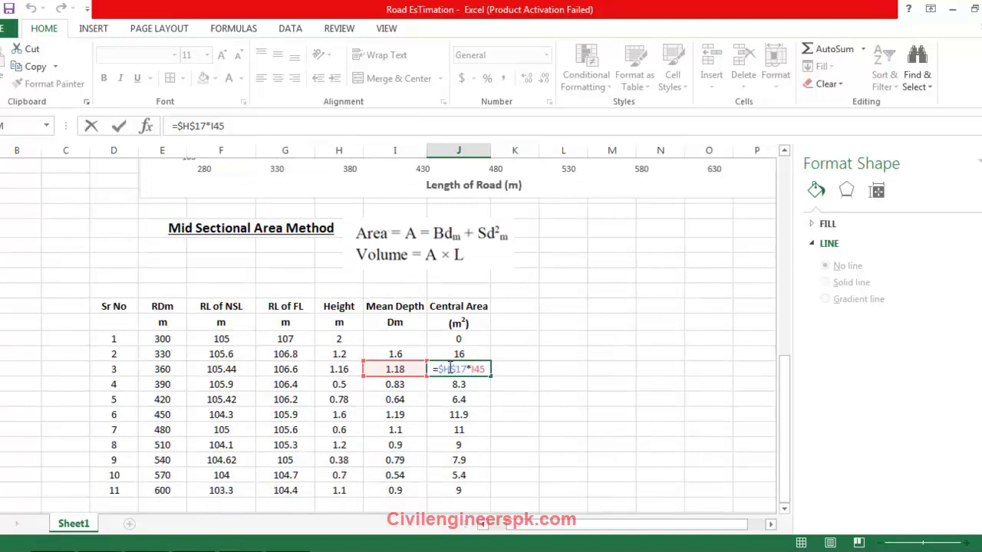
drag(457, 369, 443, 369)
Step: Copy the Central Area header into column K and retype it as 'Triangular Areal Area'
key(Return)
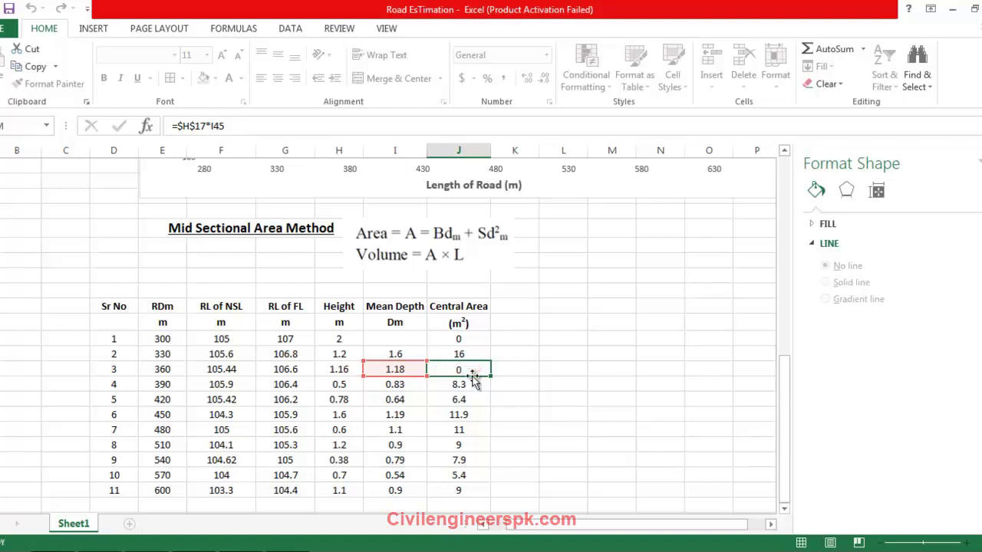
click(522, 355)
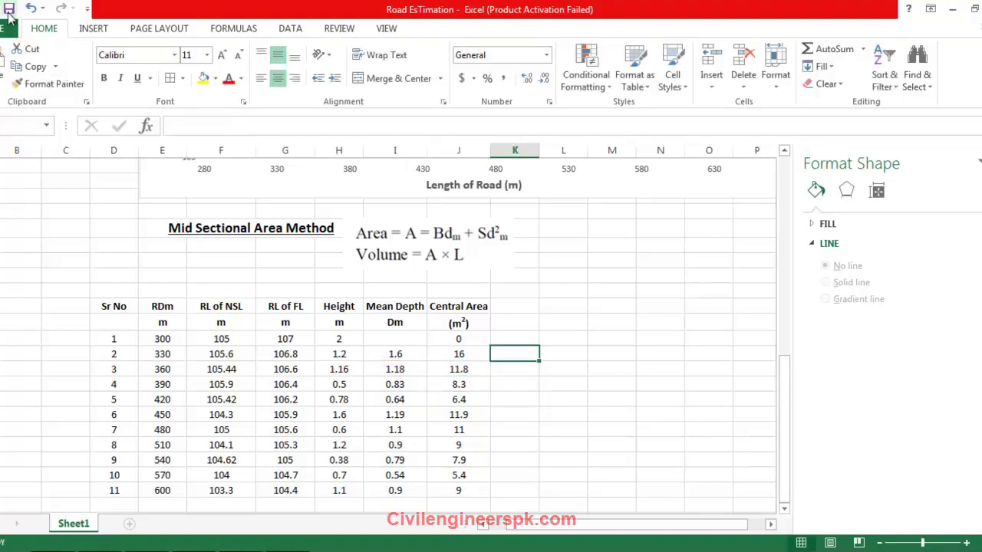
click(528, 306)
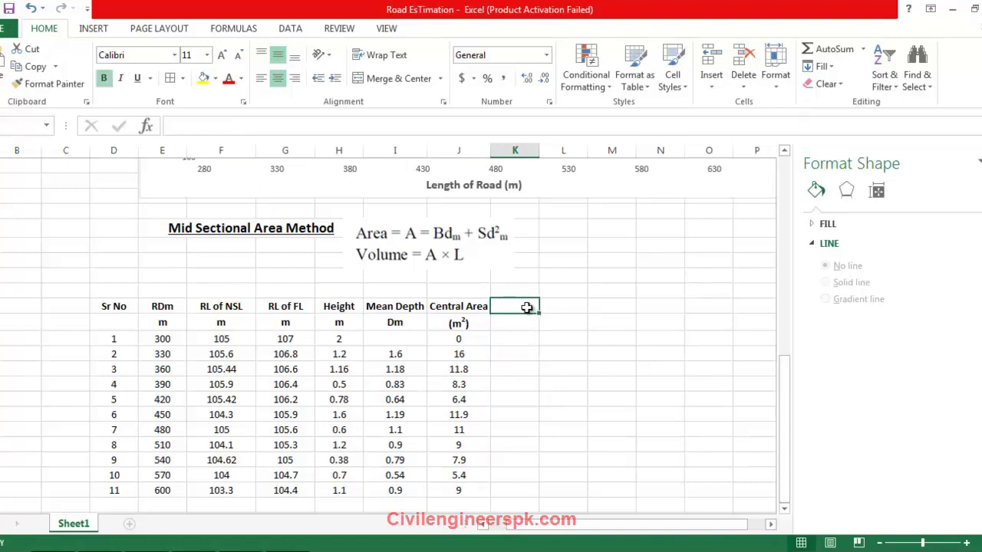
click(460, 307)
drag(489, 313, 529, 315)
text(Triangular Areal A)
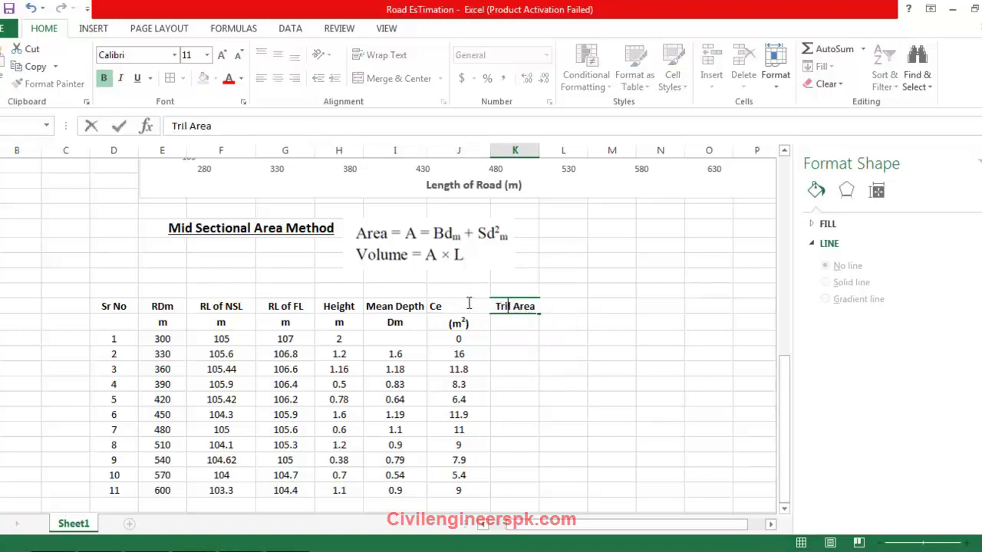
text(rea)
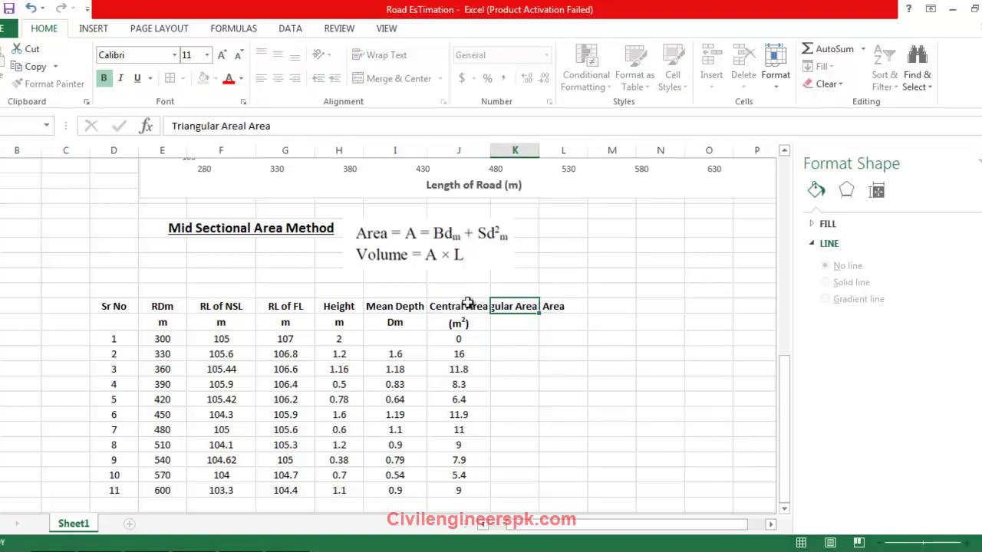
key(Return)
Step: Delete the repeated word Area from the header and widen column K to fit
click(536, 308)
double_click(537, 307)
double_click(552, 306)
key(BackSpace)
click(585, 342)
drag(539, 151, 572, 151)
Step: Copy the (m²) unit label into the cell under Triangular Areal
click(465, 323)
key(ctrl+c)
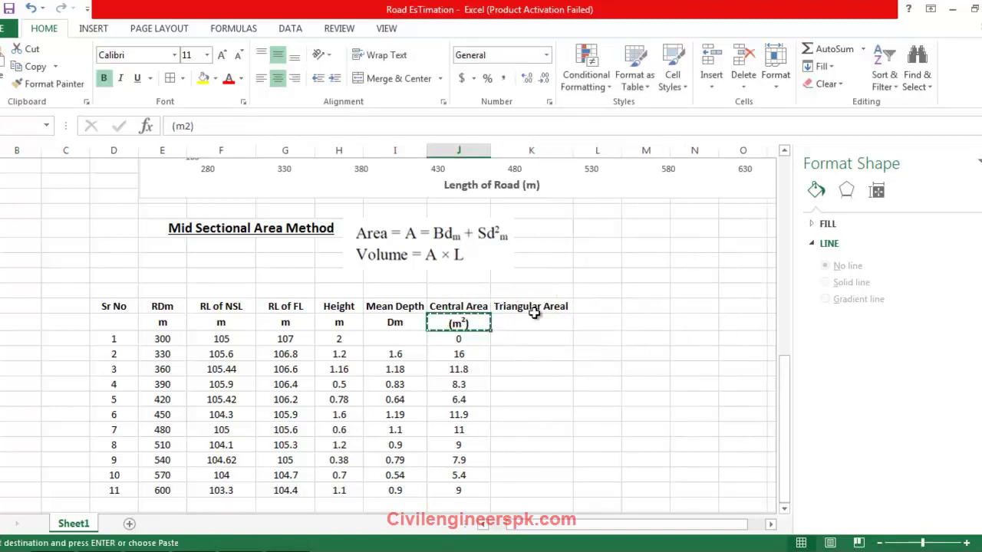
click(532, 323)
key(ctrl+v)
key(Return)
text(=)
scroll(602, 360, up, 5)
scroll(602, 361, up, 2)
Step: Build the triangular area formula =$M$17*I44^2 from side slope 2 and mean depth
click(650, 256)
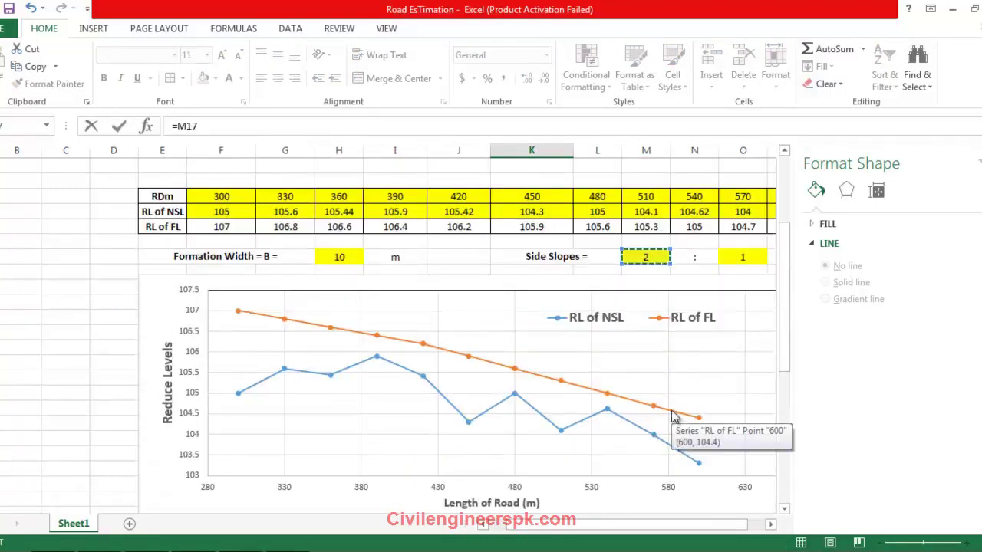
key(F4)
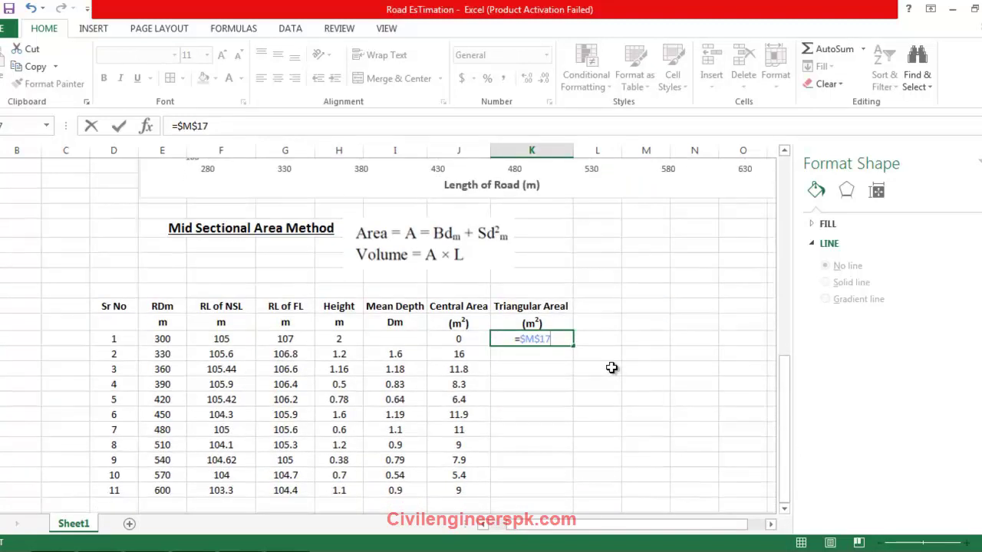
text(*)
click(399, 351)
text(^2)
key(Return)
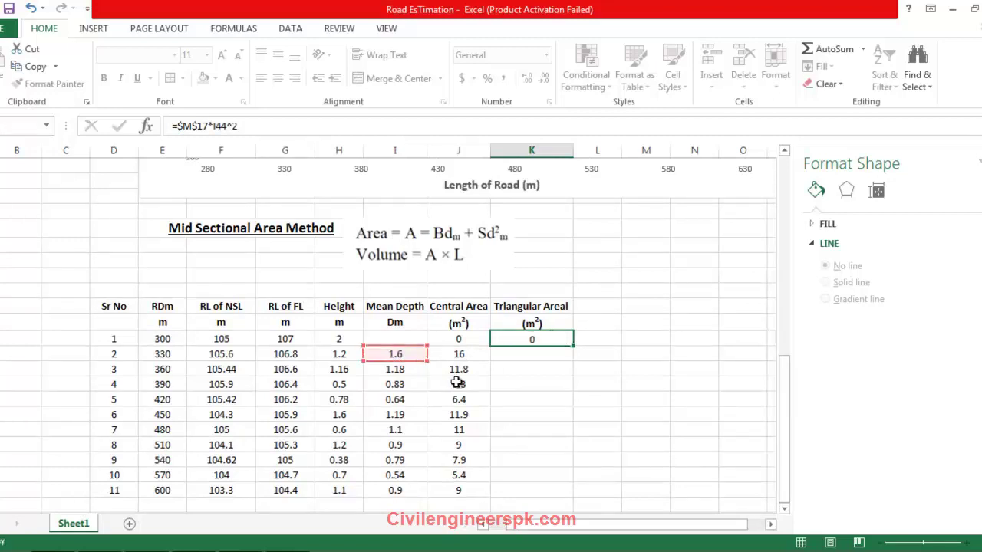
Step: Move the formula into the row 2 cell, giving 5.12, and fill it down to row 11
click(560, 339)
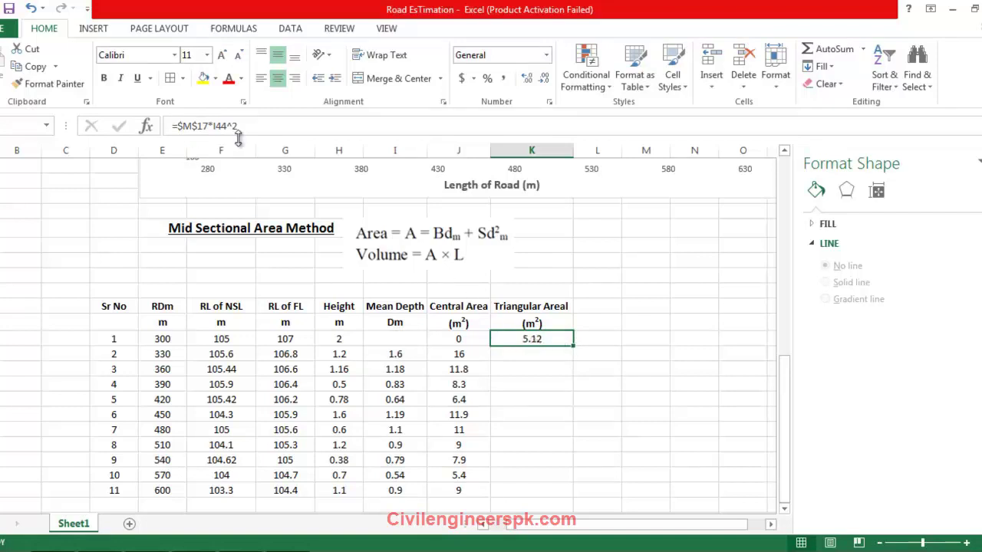
drag(253, 126, 172, 126)
key(BackSpace)
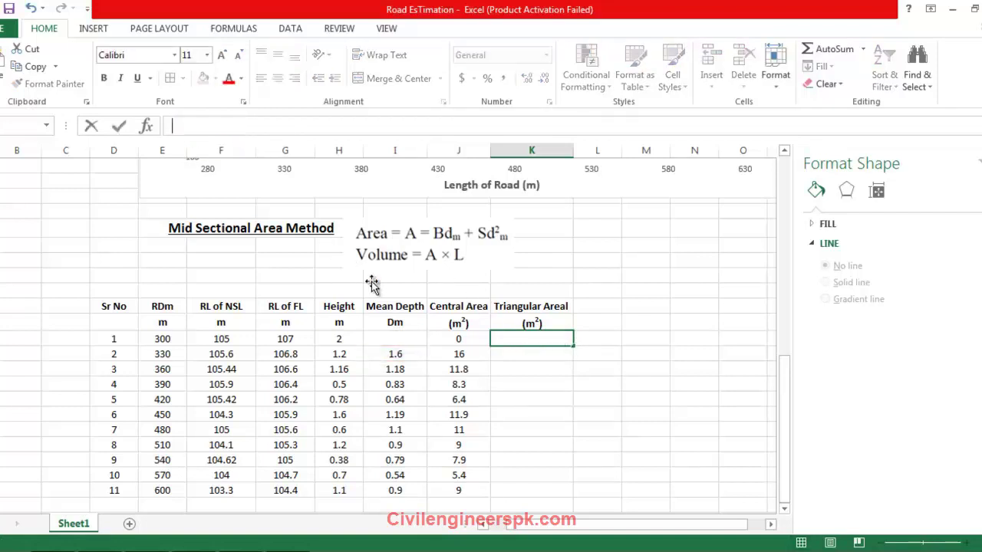
click(537, 353)
double_click(535, 352)
key(ctrl+v)
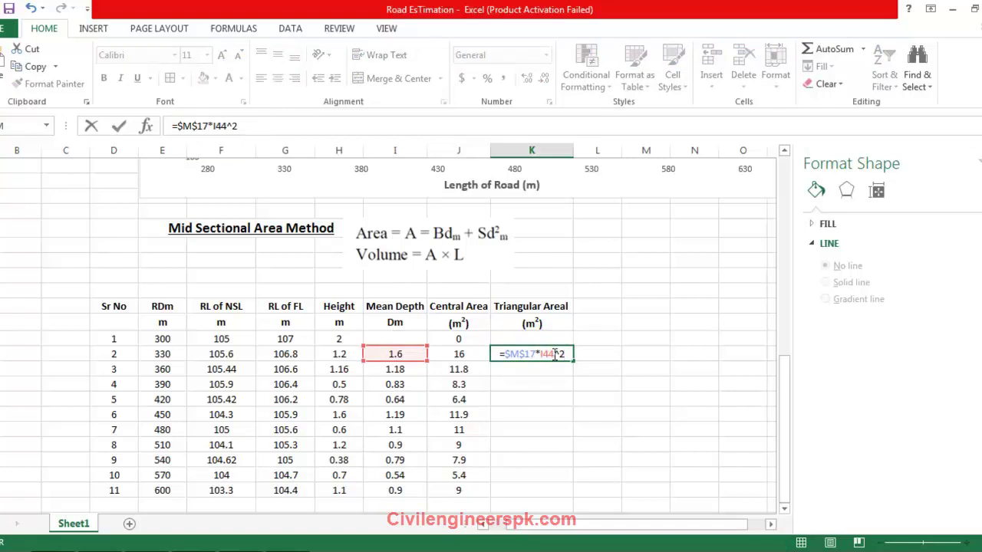
key(ctrl+Return)
drag(572, 362, 566, 495)
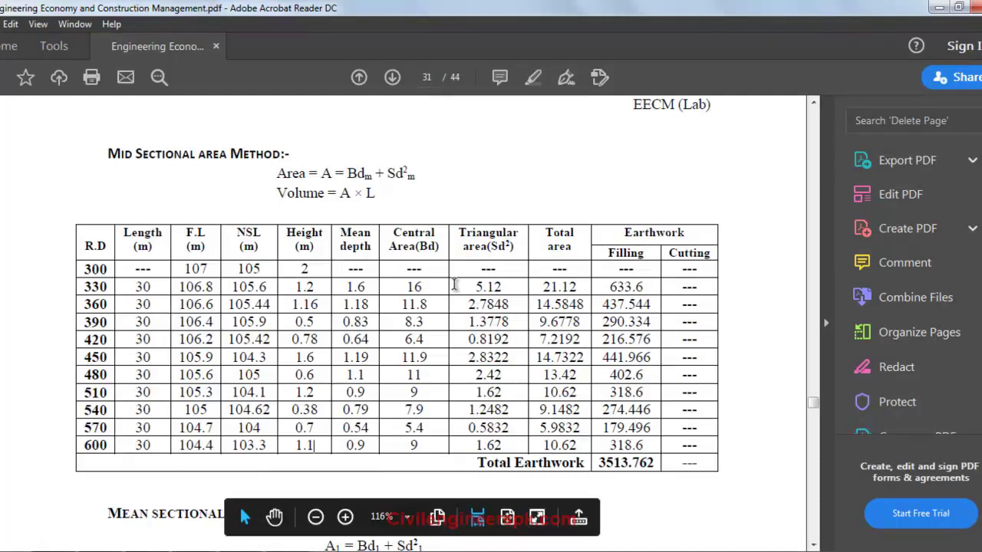
Step: Compare the triangular areas with the PDF reference values, ending at 1.62
drag(474, 288, 516, 288)
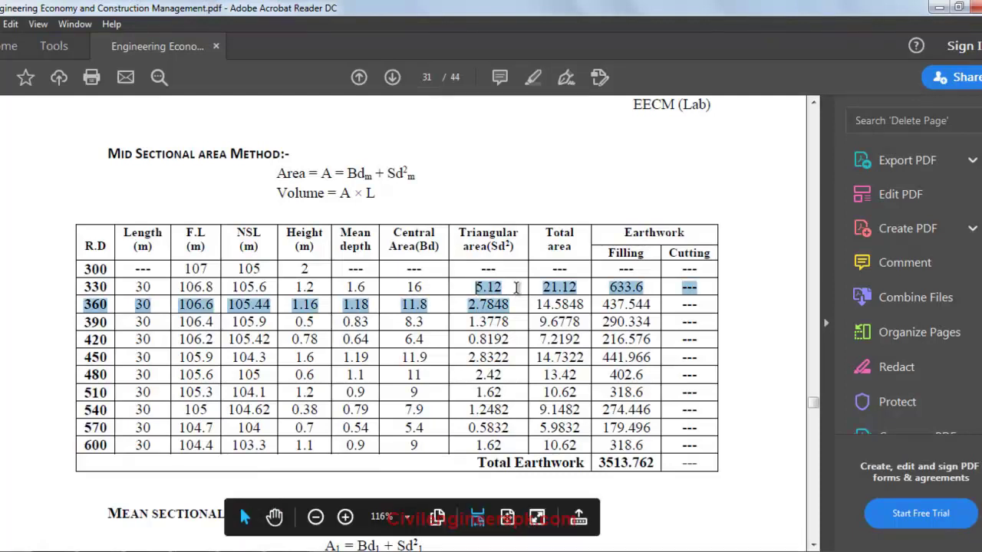
drag(468, 445, 525, 449)
click(530, 460)
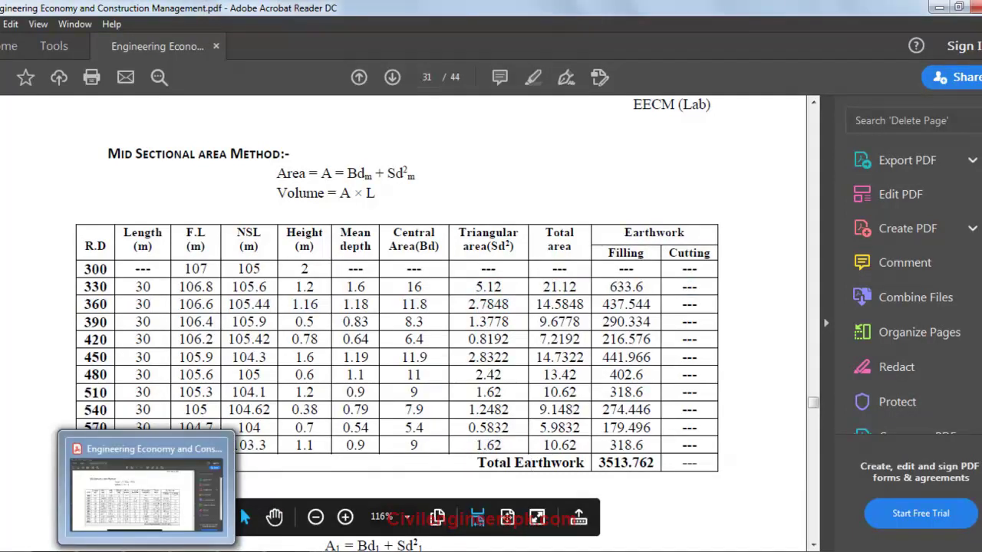
click(143, 549)
click(590, 309)
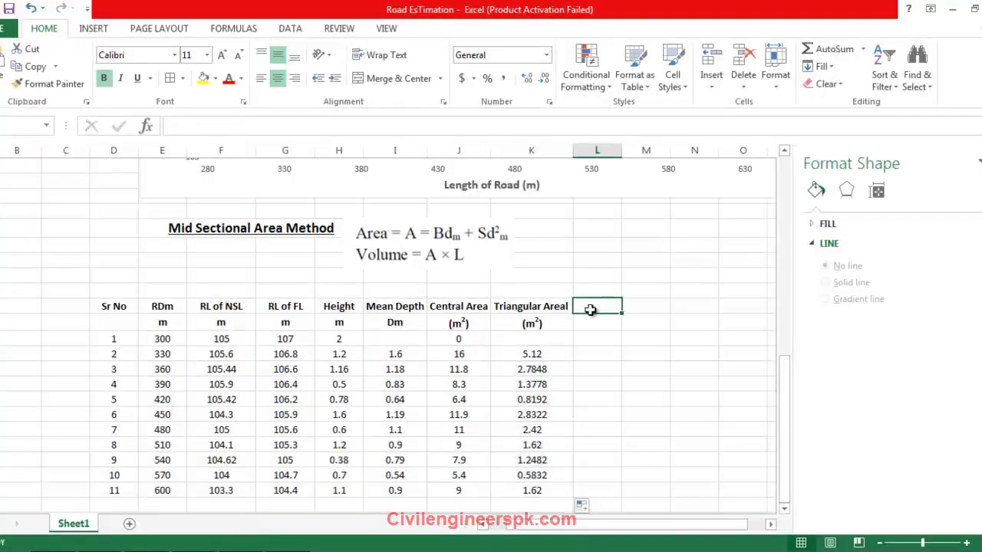
Step: Add a Total Area header in column L with the (m²) unit below it
text(Total Ar)
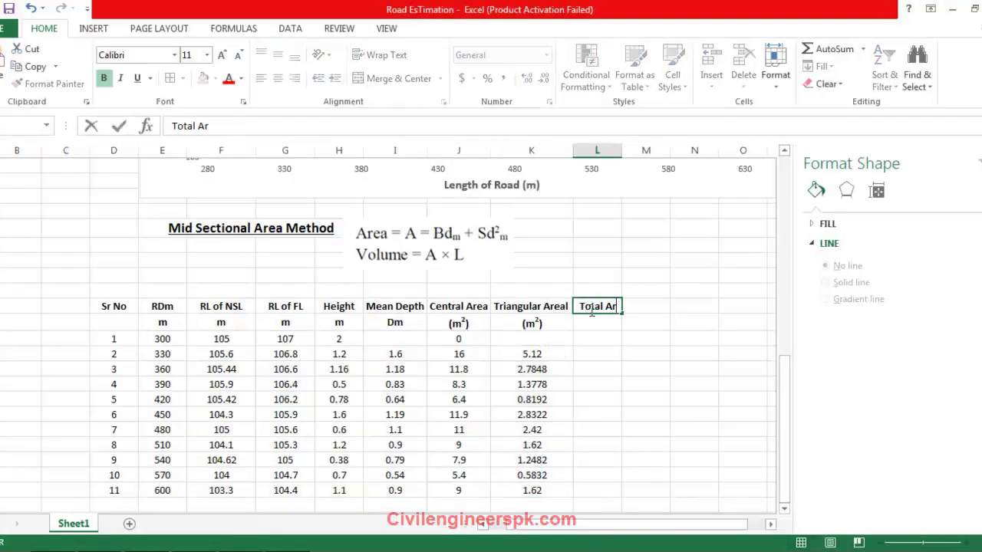
text(aa)
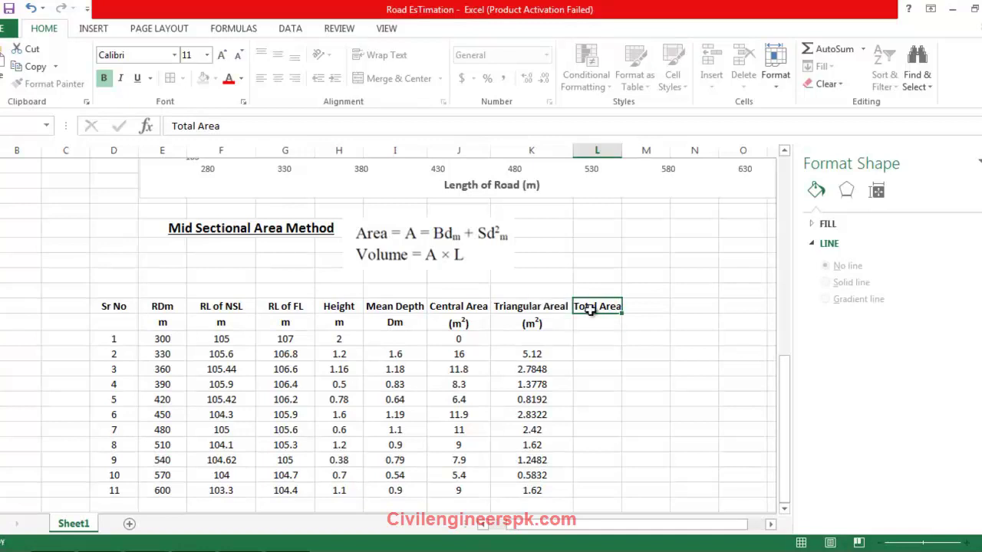
key(Return)
click(566, 323)
key(ctrl+c)
click(585, 322)
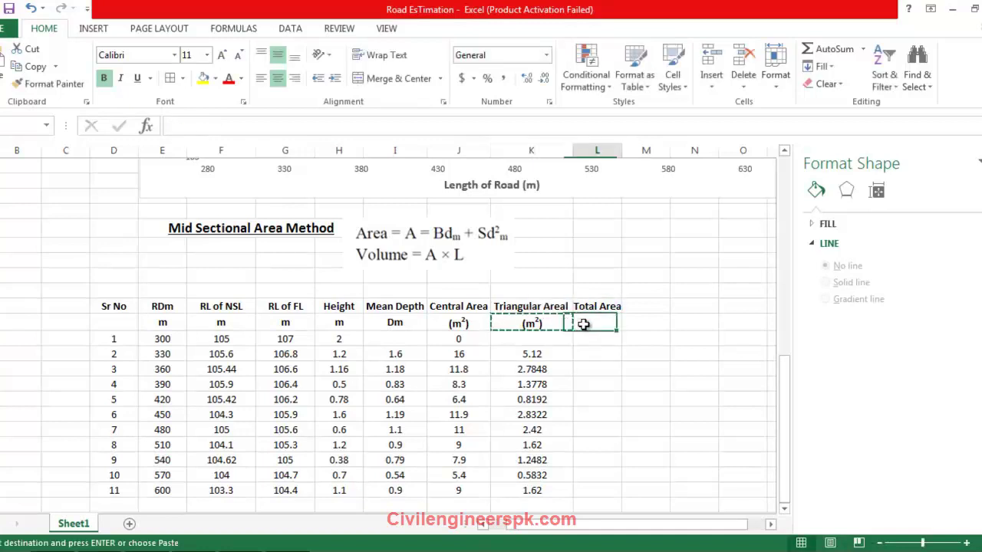
key(ctrl+v)
Step: Enter =J44+K44 for 21.12 in row 2 and fill it down to row 11, ending 10.62
click(606, 351)
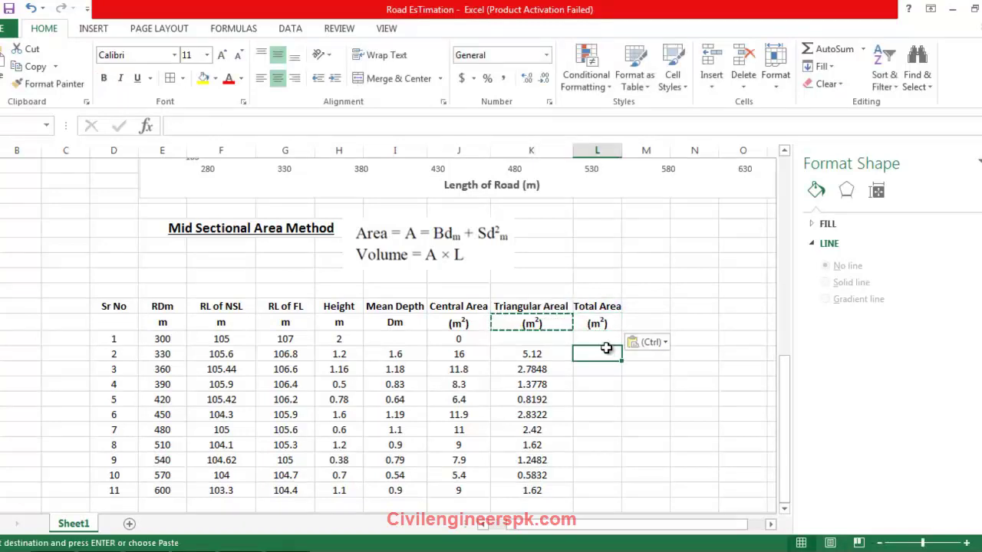
double_click(603, 354)
text(=)
click(470, 354)
text(+)
click(521, 354)
key(Return)
click(614, 355)
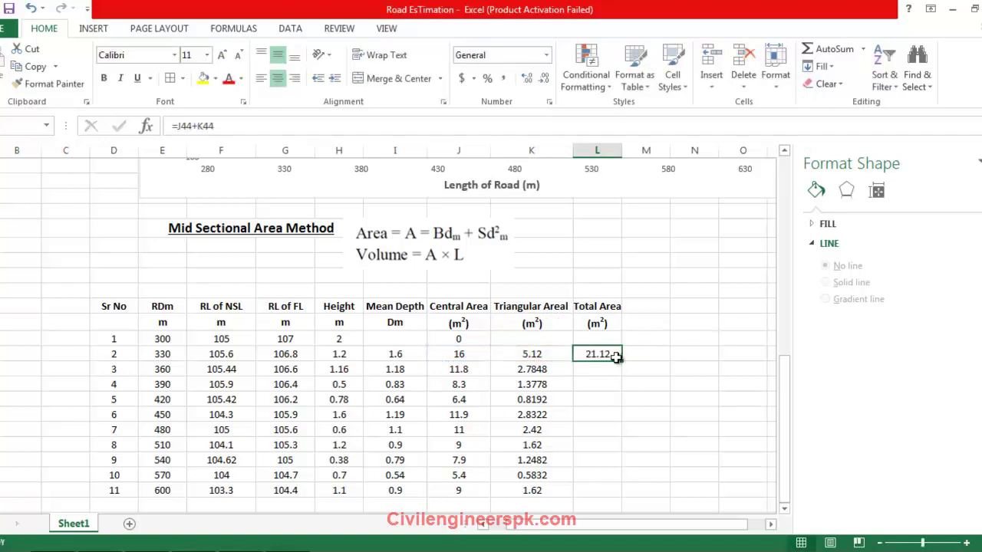
drag(624, 361, 618, 495)
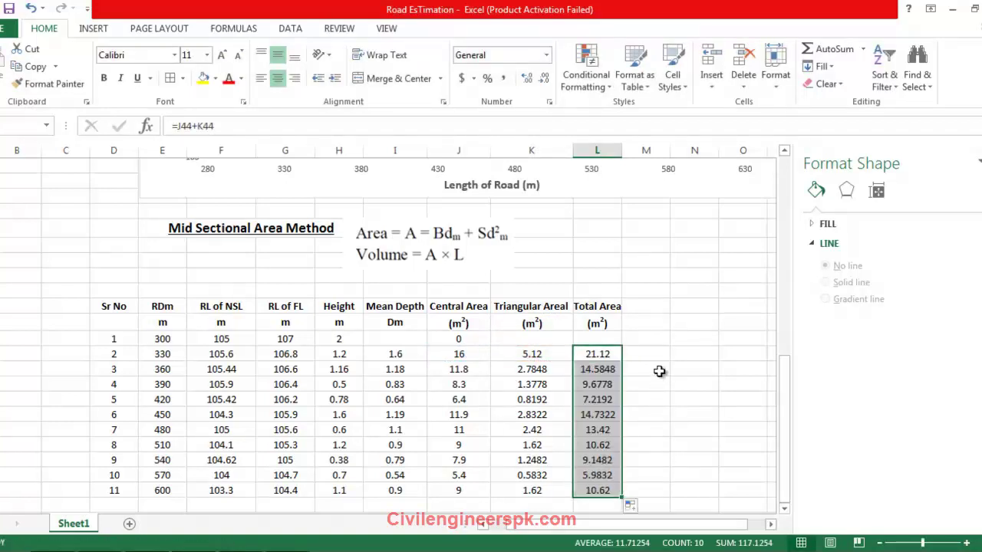
click(656, 371)
Step: Widen column L to fit the total area values
click(653, 306)
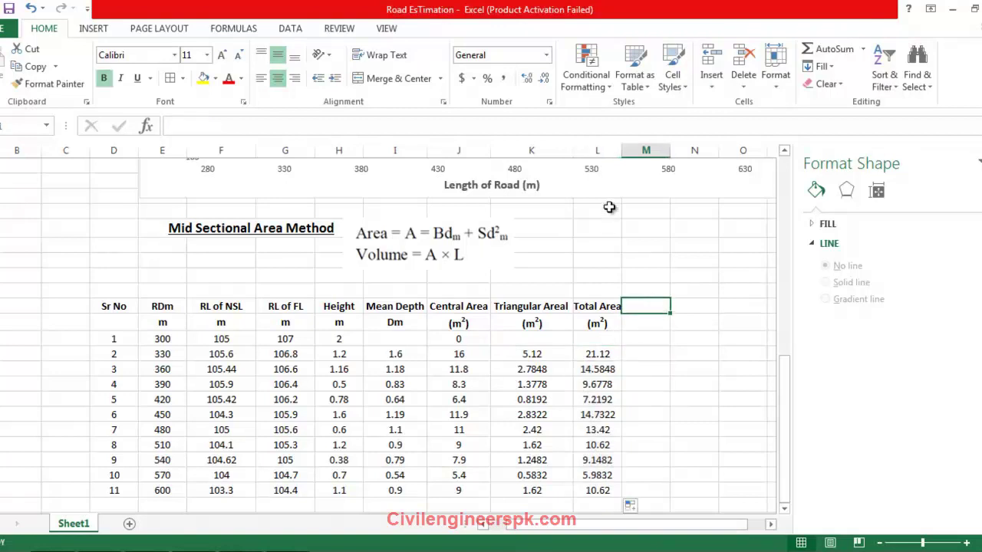
drag(619, 152, 624, 152)
double_click(650, 306)
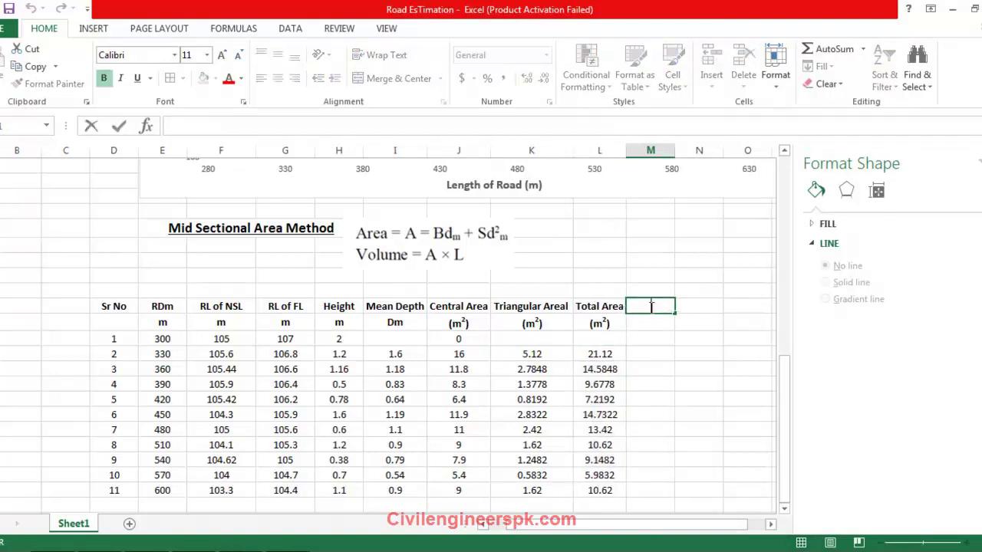
Step: Add the Volume header in column M and cancel a stray entry below it
text(Volume)
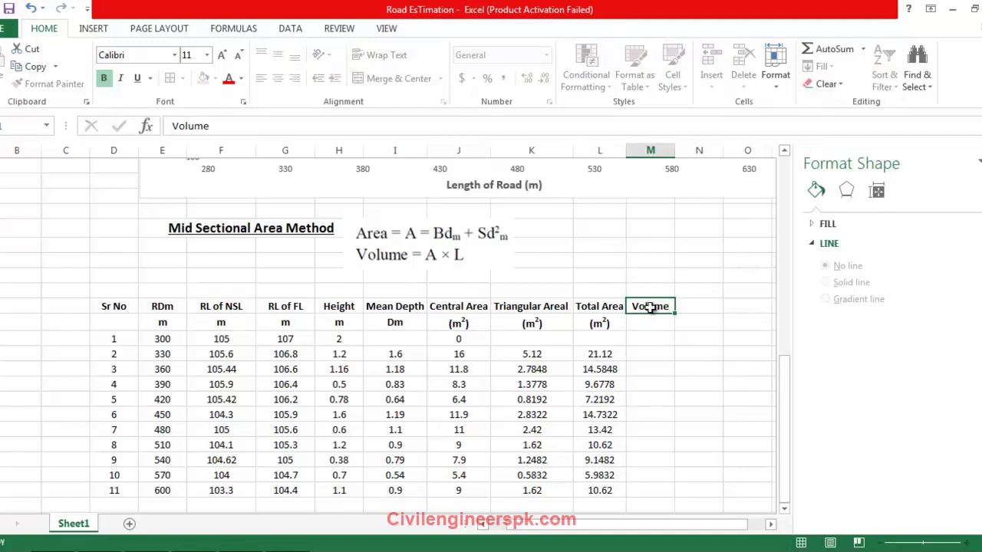
key(Return)
text(=A4)
scroll(651, 307, left, 1)
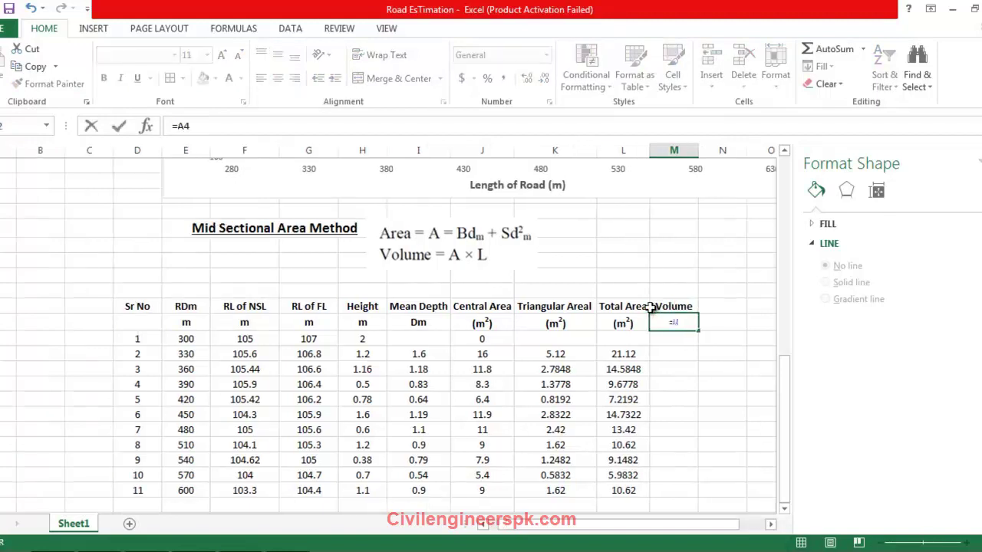
key(BackSpace)
key(BackSpace)
key(Escape)
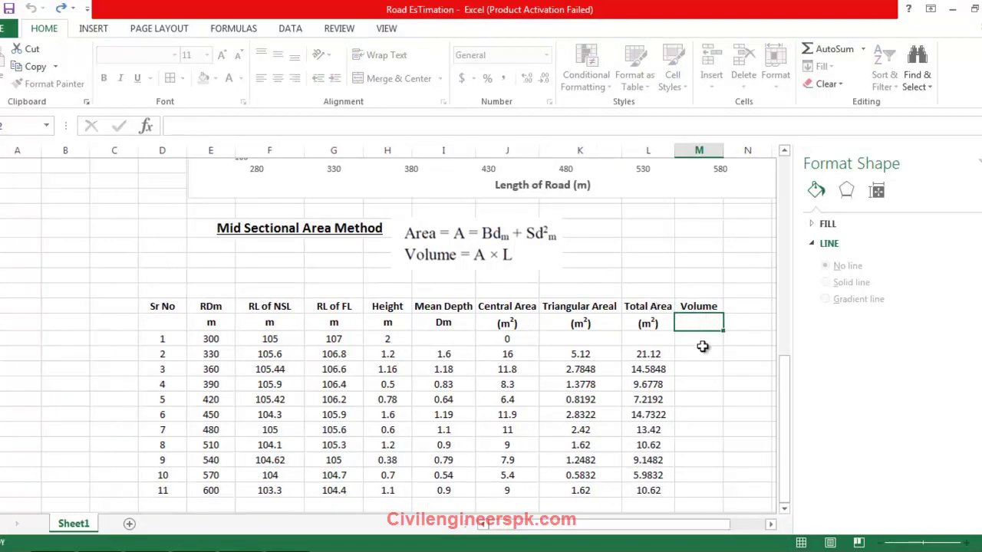
Step: Paste the (m²) label under Volume and change it to (m³)
click(653, 324)
key(ctrl+c)
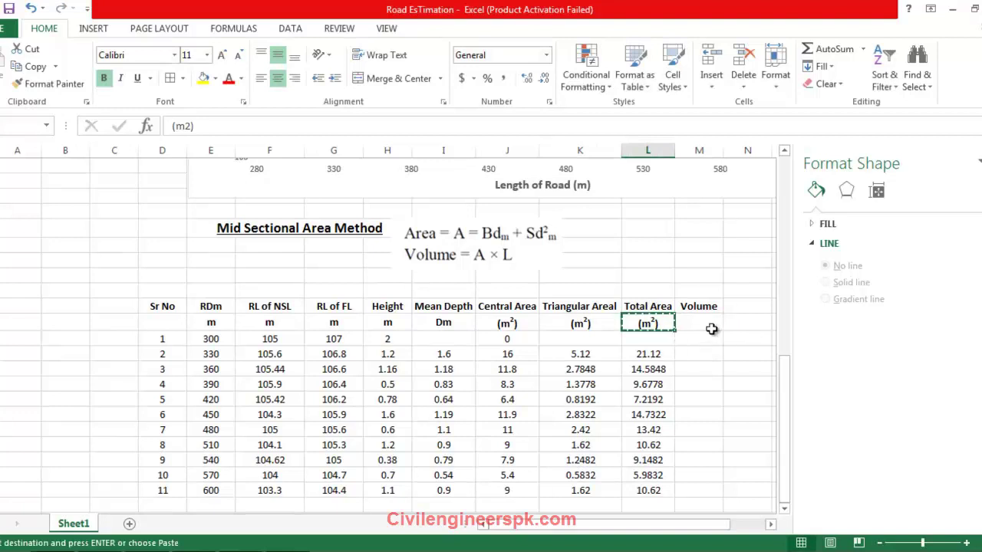
click(709, 325)
key(ctrl+v)
double_click(703, 326)
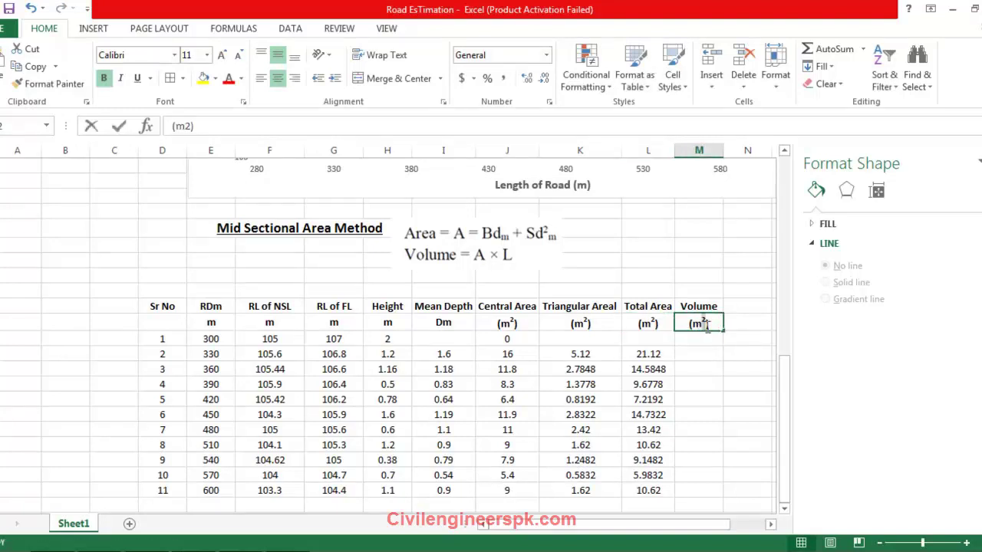
drag(702, 325, 710, 325)
text(3)
click(706, 354)
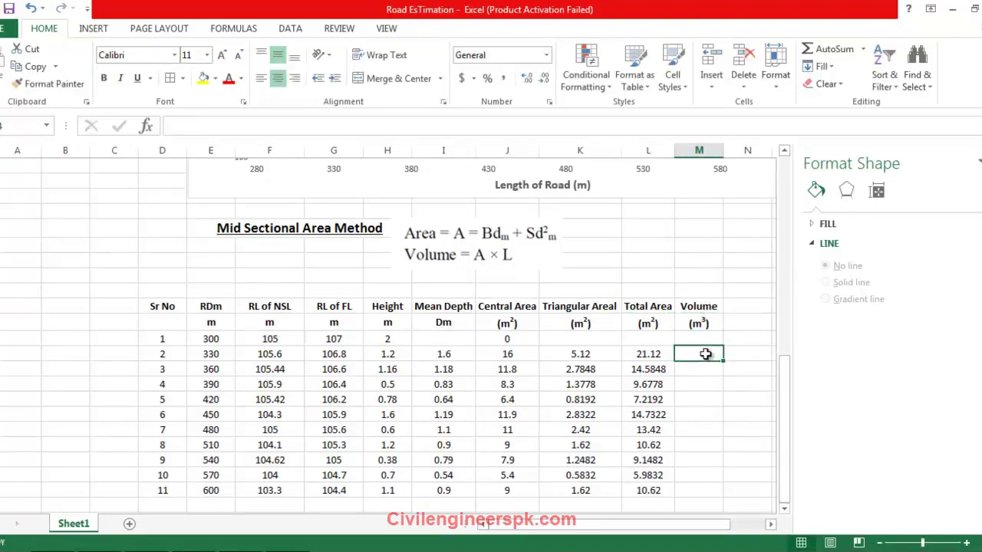
Step: Enter =(E44-E43)*L44, chainage difference times total area, giving 633.6
text(=)
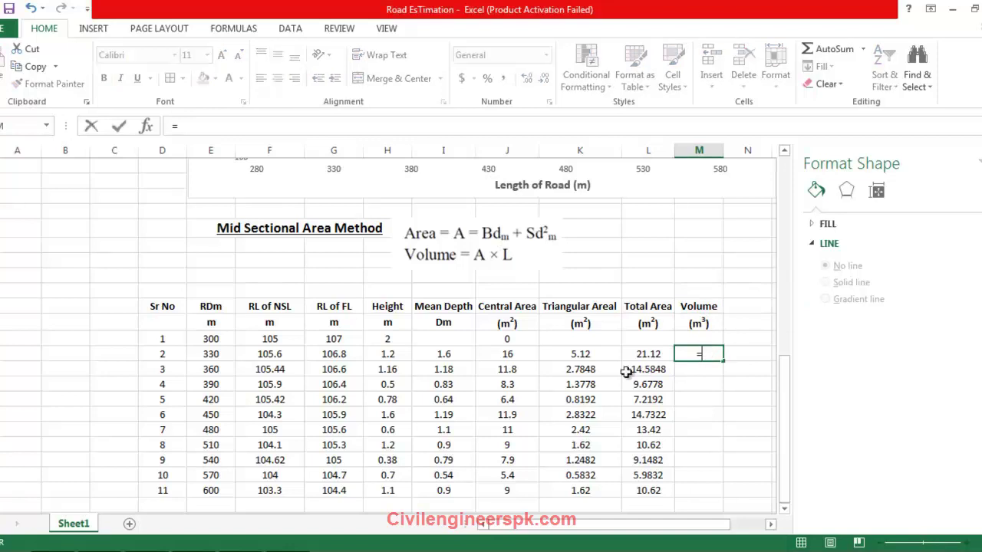
click(223, 353)
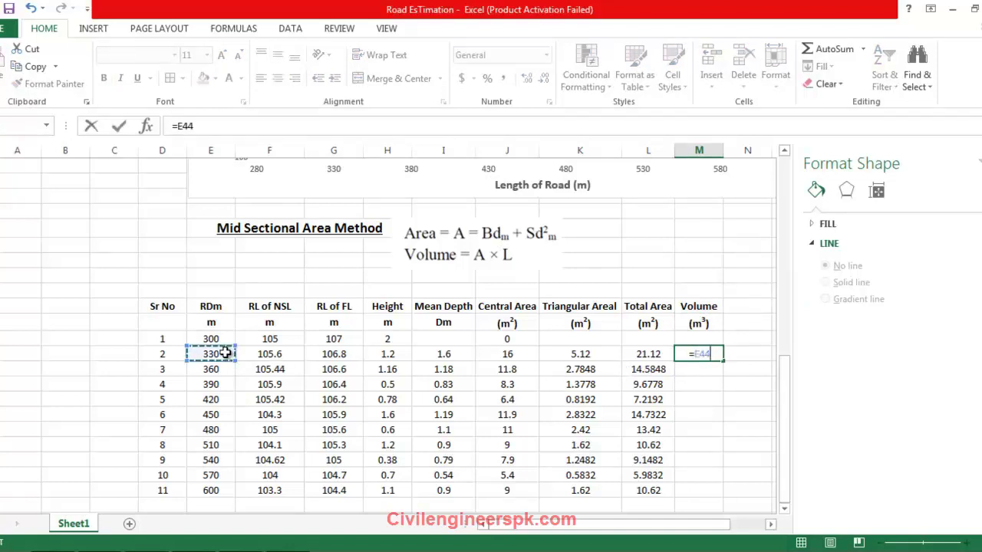
text(-)
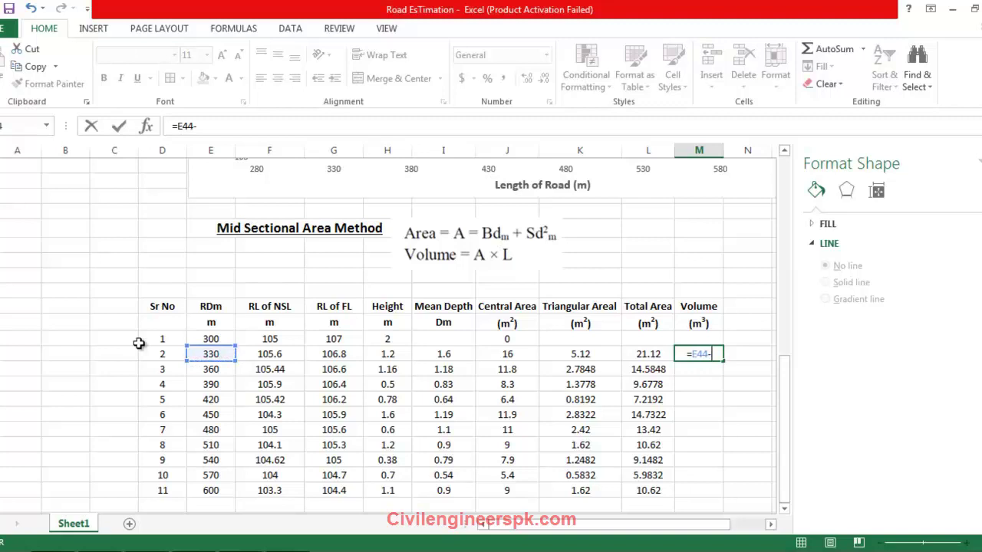
click(213, 339)
text())
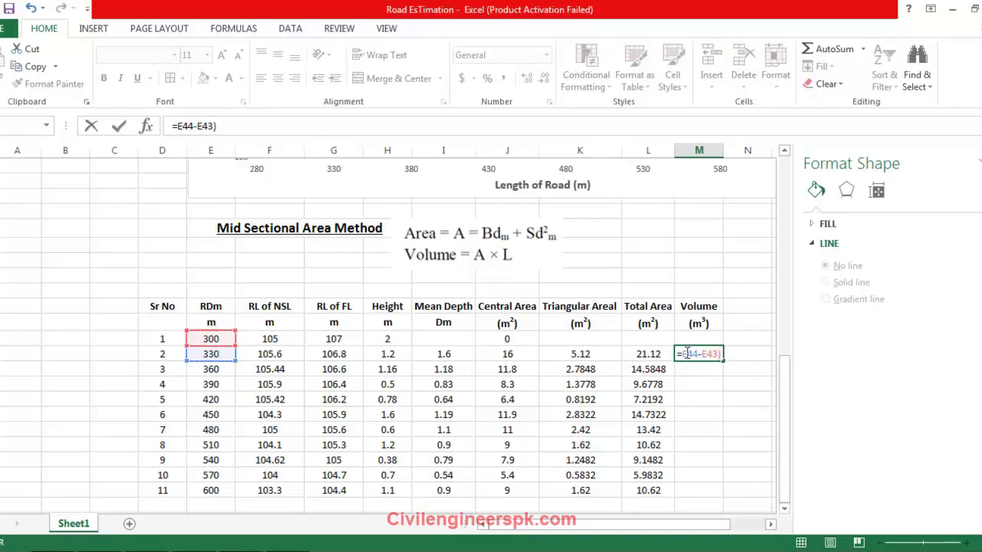
click(685, 354)
text(()
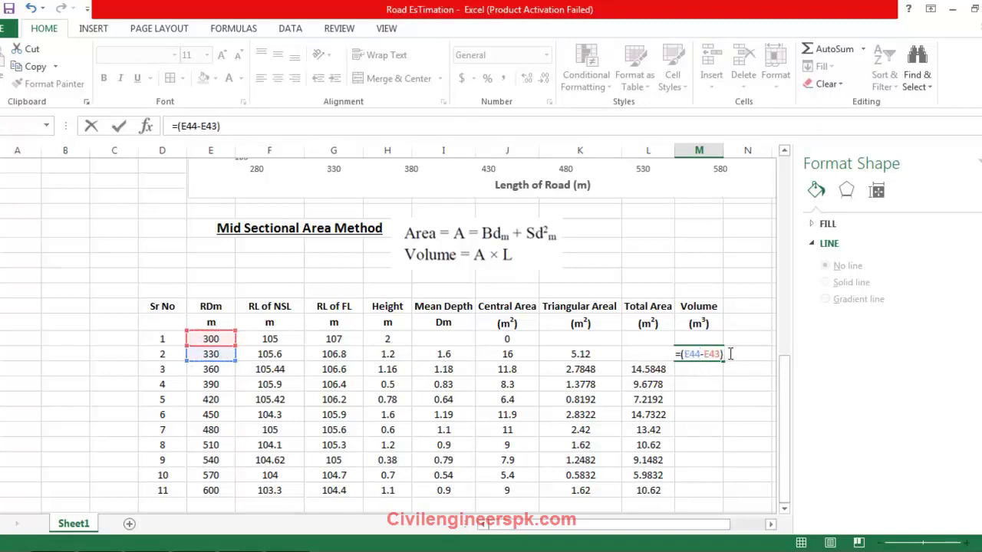
text(*)
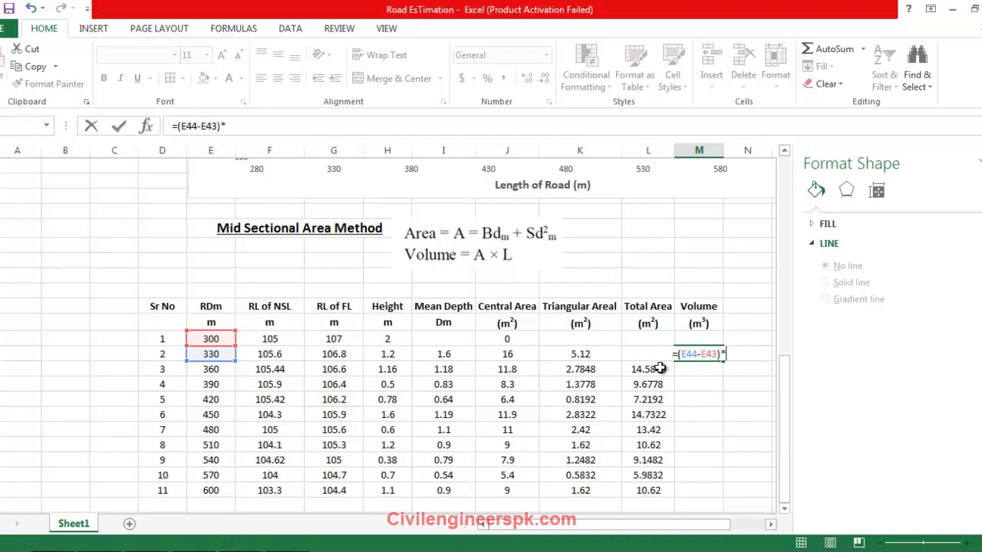
click(660, 368)
key(Up)
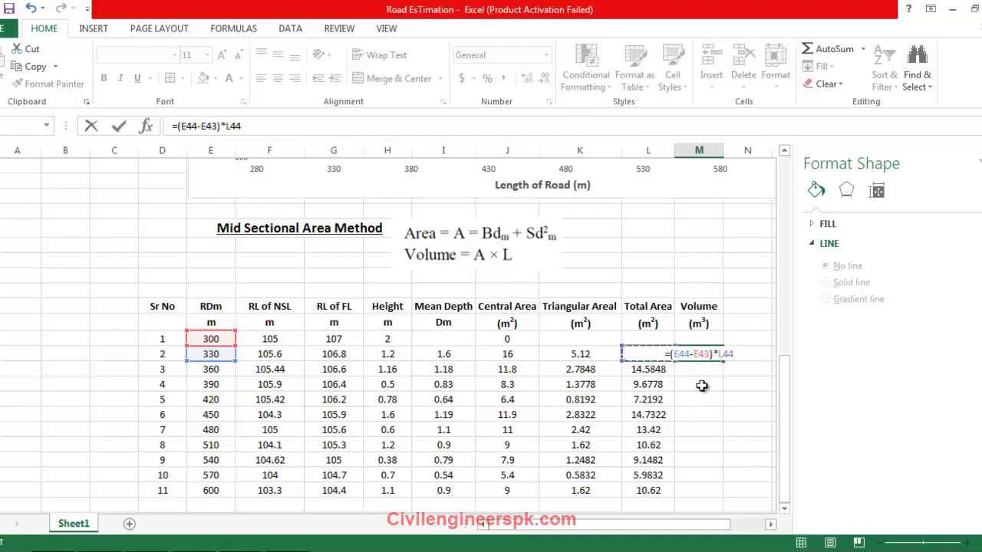
key(Return)
Step: Fill the volume formula down to row 11, ending at 318.6
click(700, 352)
drag(726, 361, 743, 524)
click(718, 427)
scroll(719, 428, down, 1)
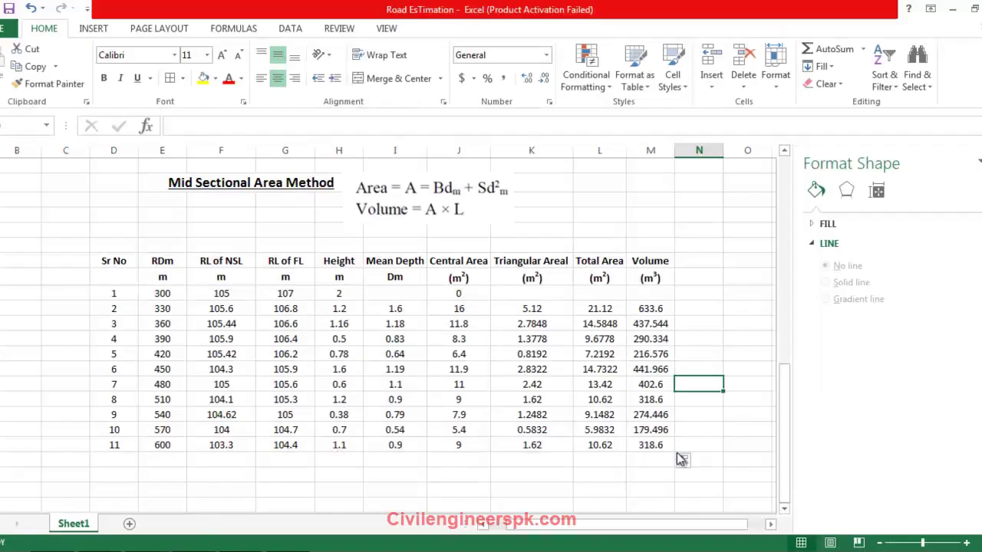
click(636, 463)
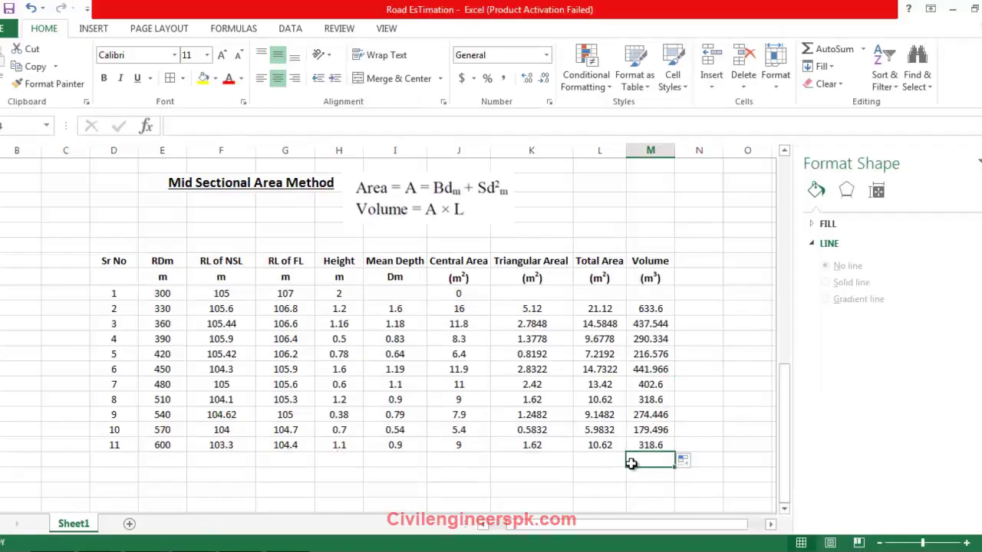
Step: Enter the label 'Total Volume of Earthwork =' in the cell below the Central Area column
click(709, 463)
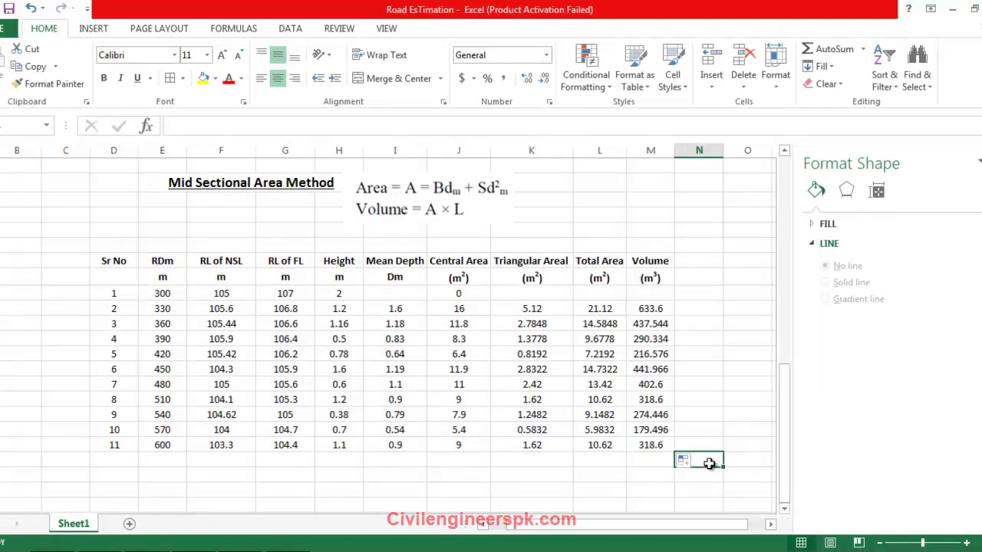
text(Total Amount)
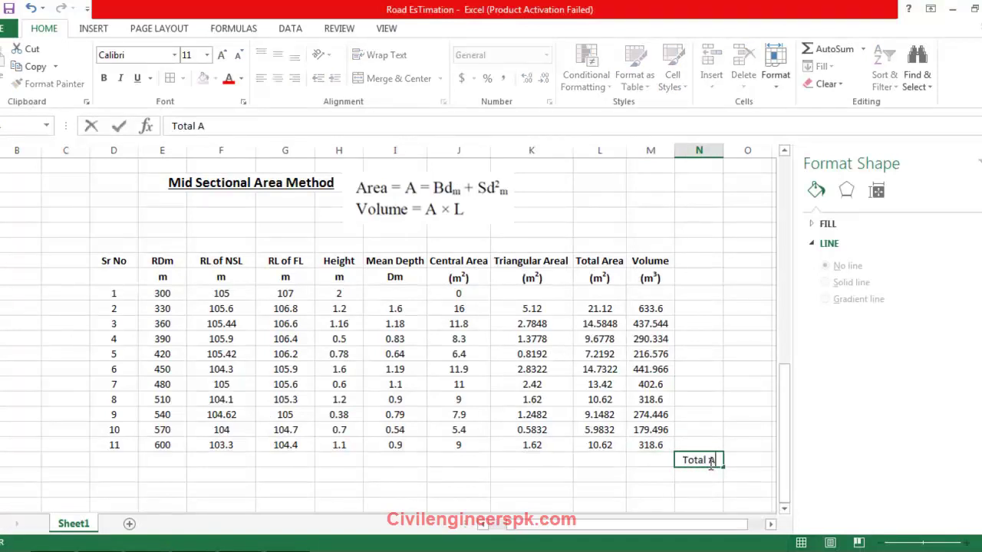
key(BackSpace)
key(BackSpace)
key(BackSpace)
key(BackSpace)
key(BackSpace)
key(BackSpace)
key(BackSpace)
click(459, 463)
text(tOTAL)
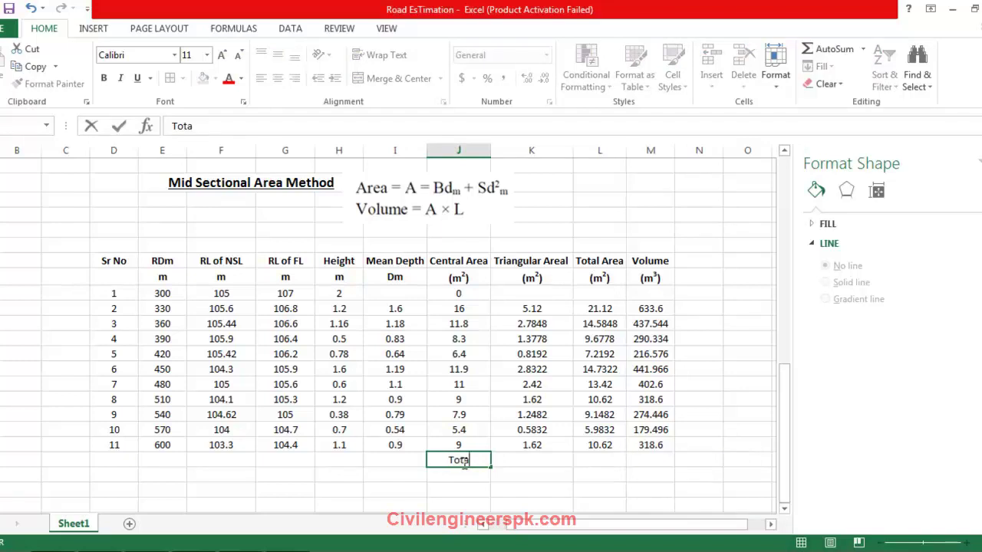
text( VCo)
key(BackSpace)
key(BackSpace)
text(olume of Ea)
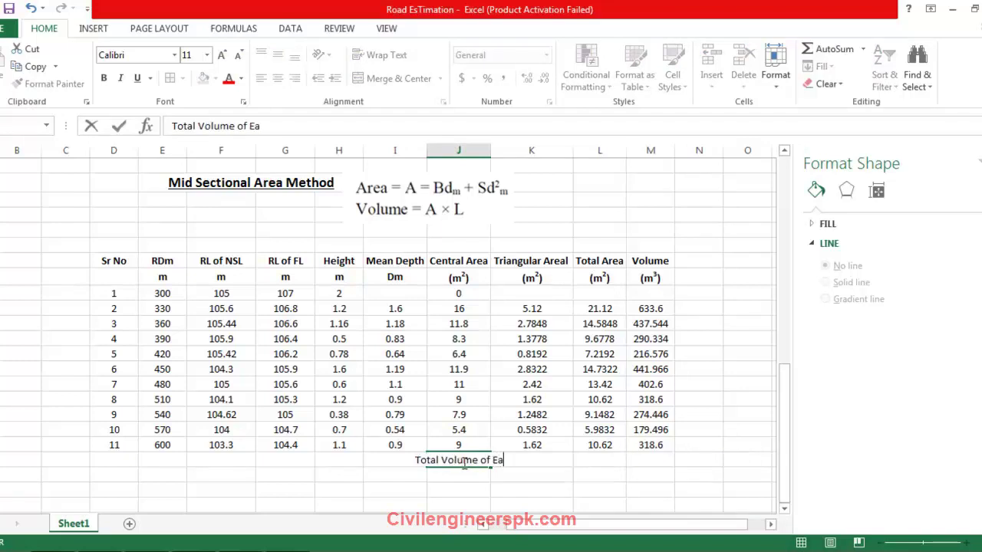
text(rthqork)
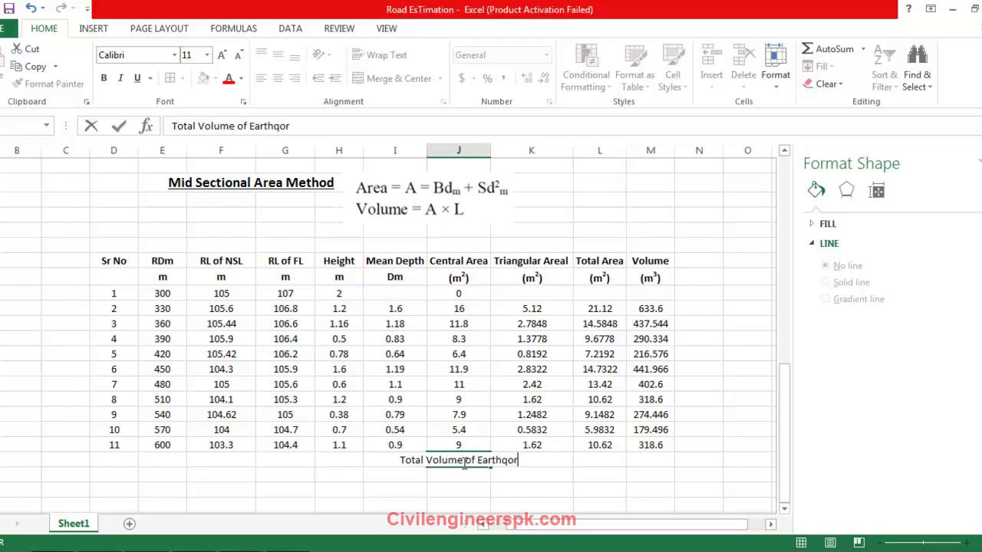
key(BackSpace)
key(BackSpace)
key(BackSpace)
key(BackSpace)
key(BackSpace)
text(w)
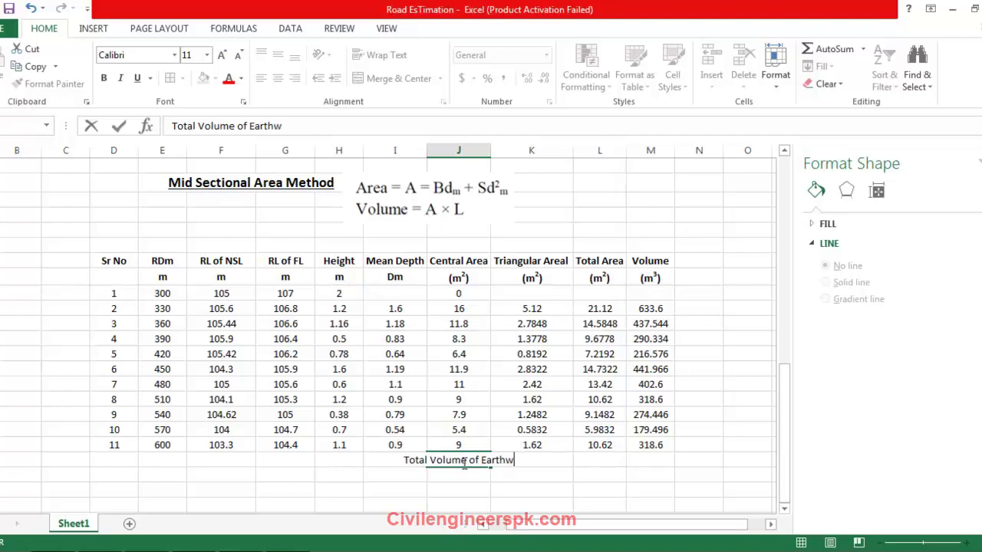
text(ork =)
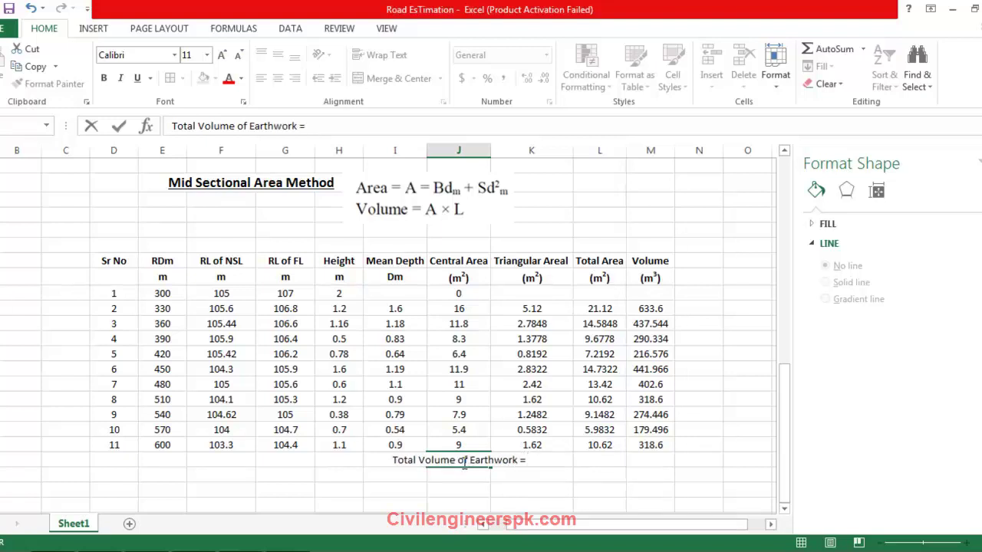
click(549, 491)
Step: Merge and centre the label across its cell and the two cells to the right
drag(456, 460, 583, 459)
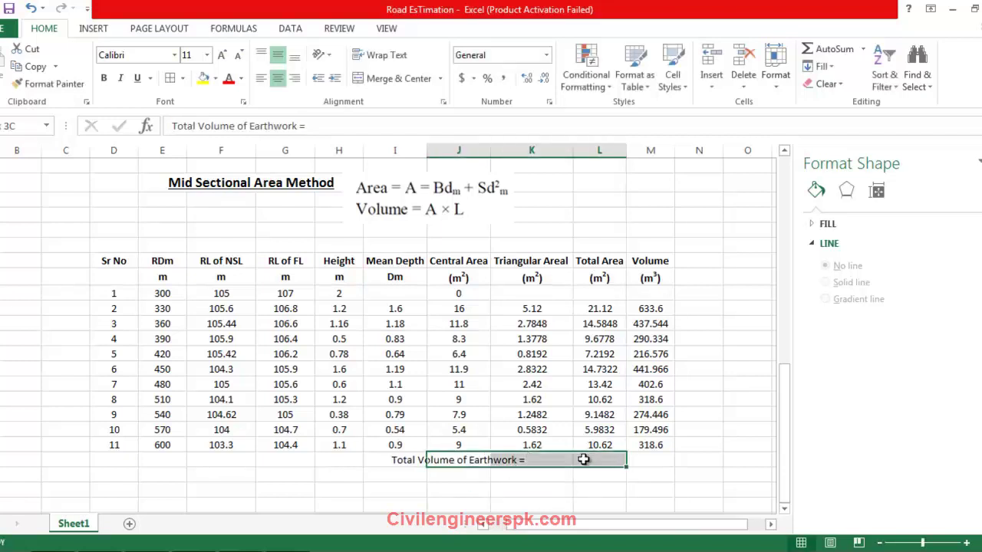
click(414, 79)
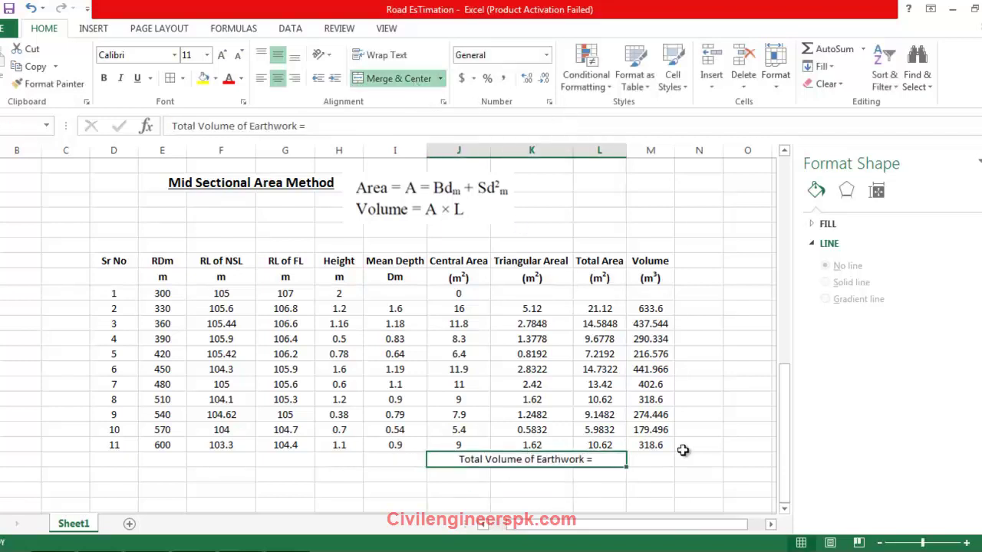
click(654, 461)
Step: Sum all the Volume values into the total cell, giving 3513.762
text(=sum)
double_click(729, 450)
drag(659, 432, 657, 314)
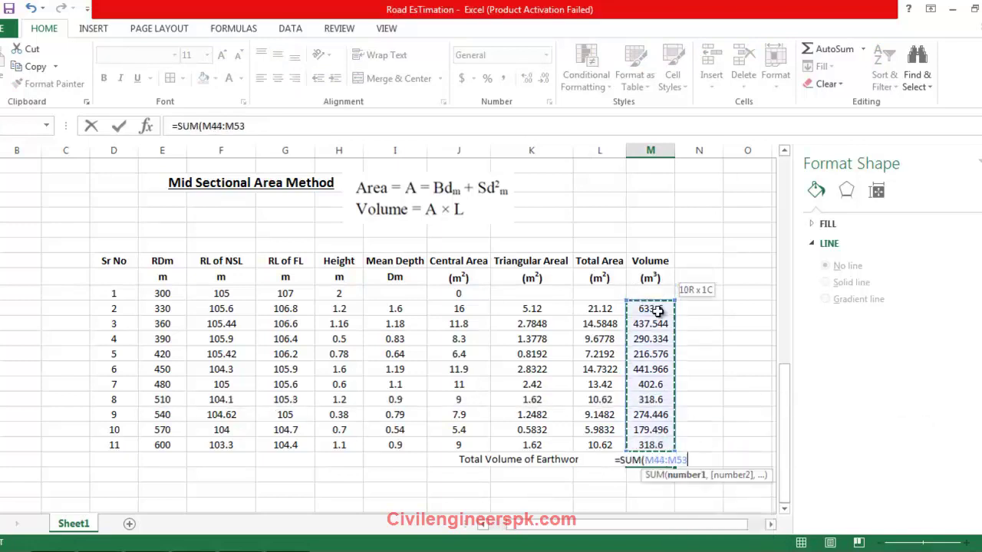
key(Return)
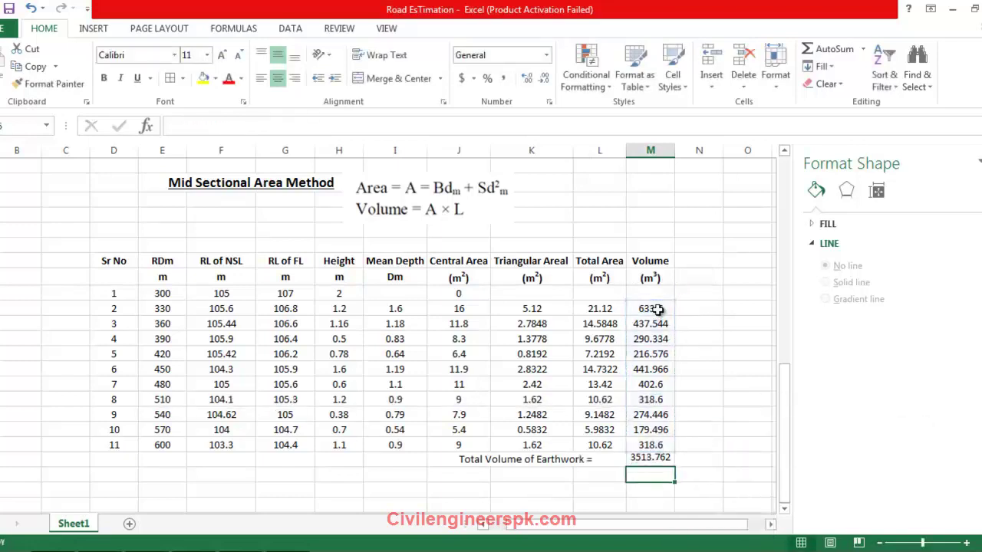
Step: Copy the (m³) unit beside the total and left-align it
click(690, 463)
click(650, 278)
key(ctrl+c)
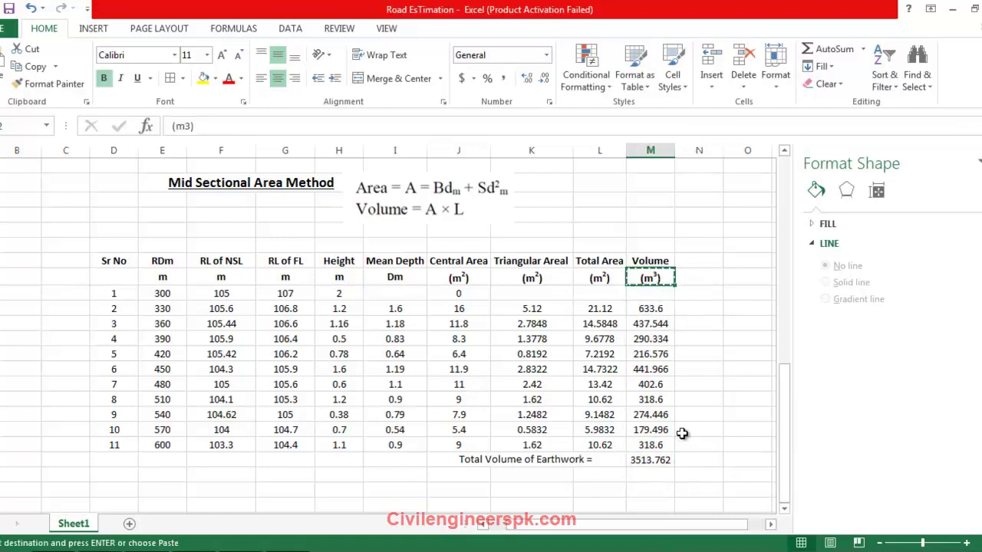
click(697, 461)
key(ctrl+v)
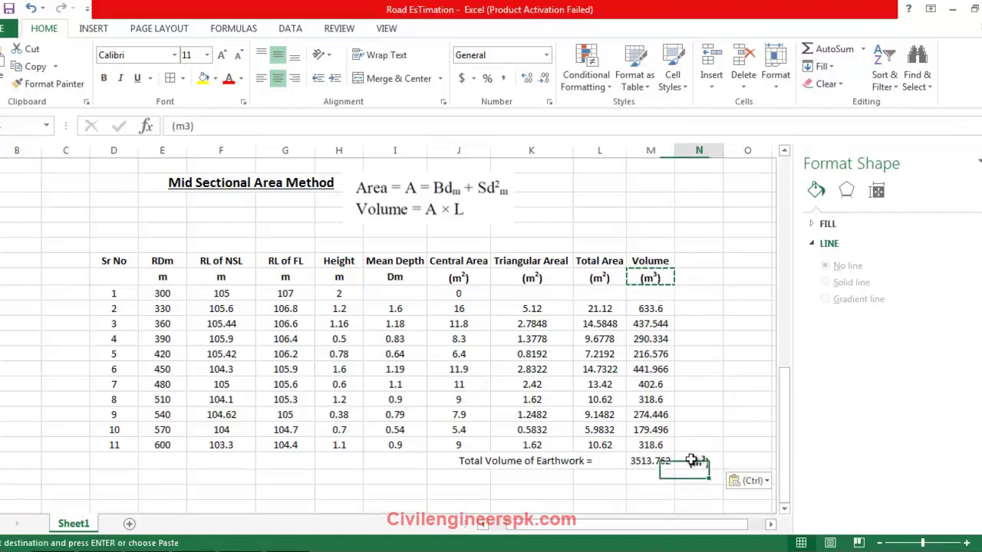
click(275, 79)
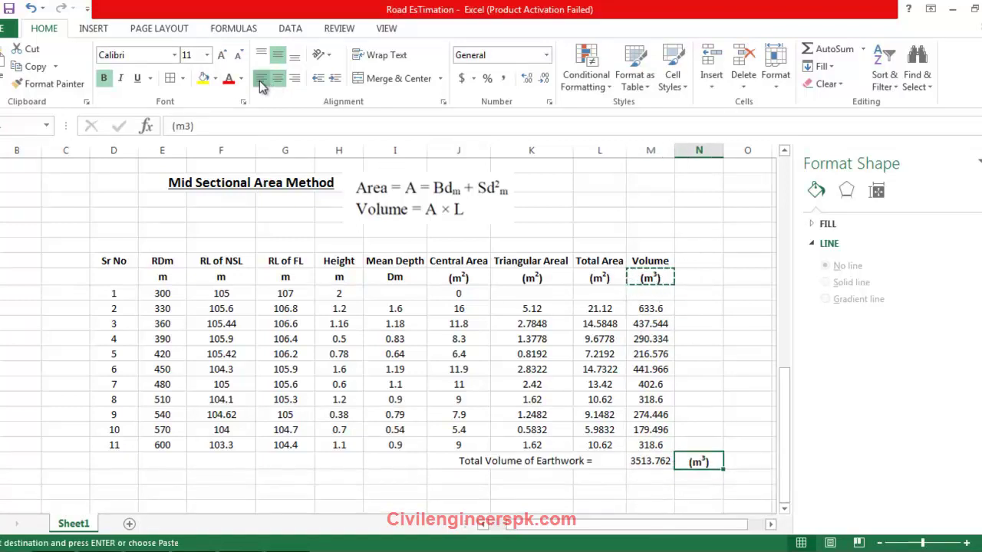
Step: Make the total volume bold and red
click(648, 463)
click(104, 78)
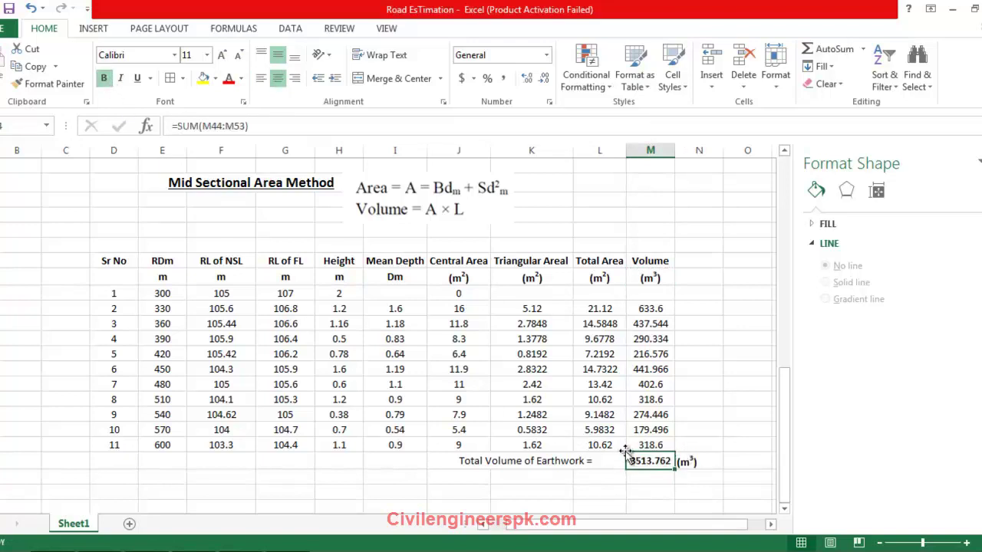
click(228, 78)
click(633, 474)
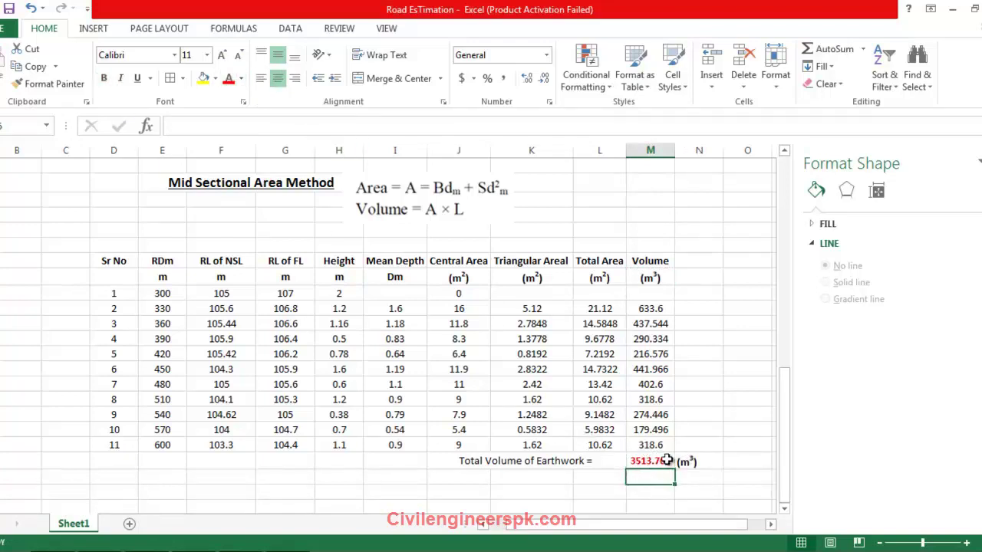
Step: Make the total label red, right-aligned and bold
click(591, 461)
click(228, 77)
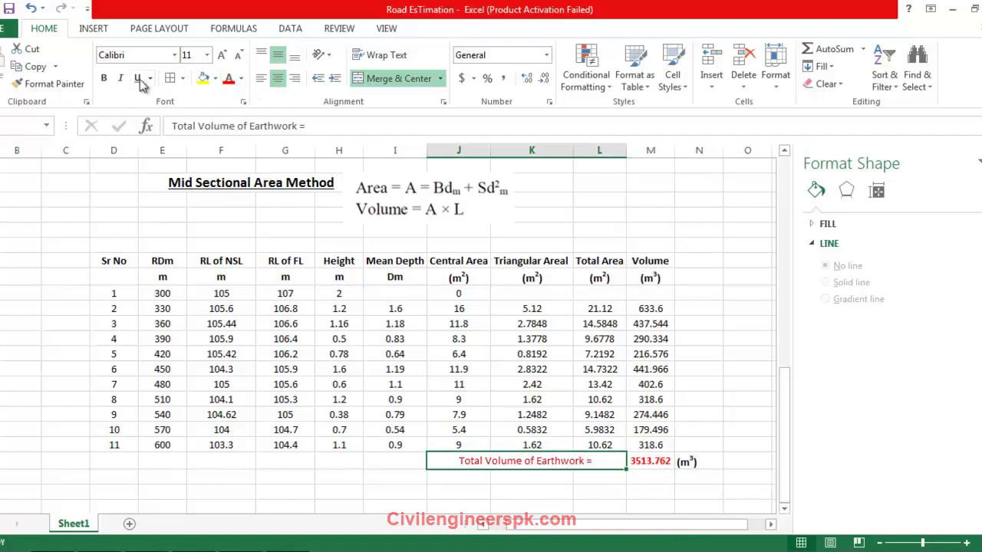
click(294, 78)
click(691, 506)
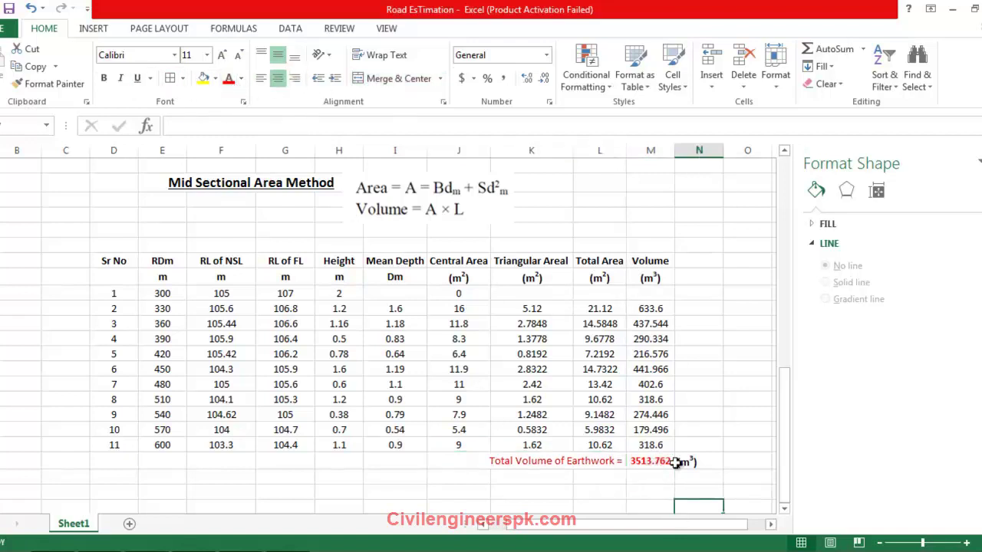
click(552, 461)
click(119, 78)
click(694, 430)
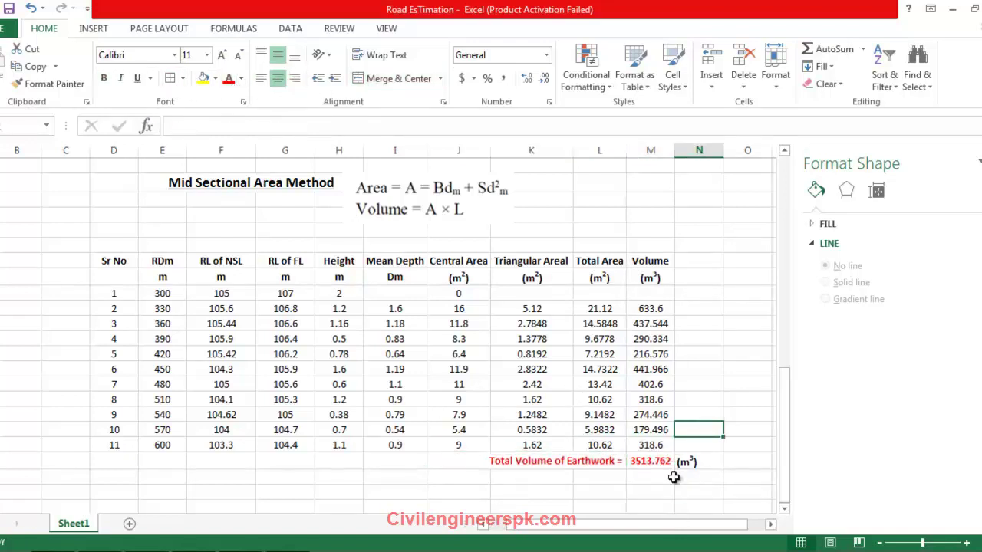
drag(656, 447, 655, 264)
Step: Apply all borders to the table and merge the Sr No heading across both header rows
click(169, 78)
click(395, 385)
click(399, 79)
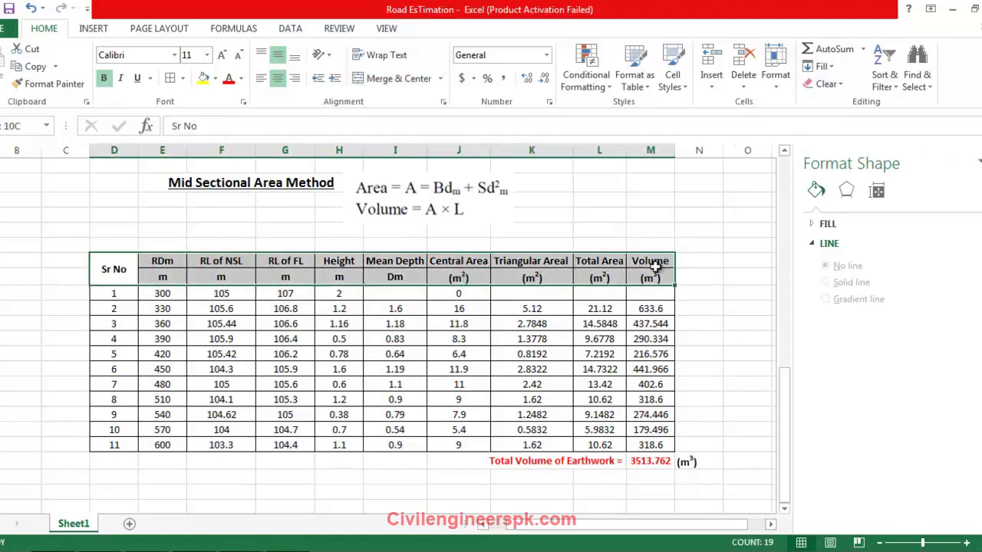
Step: Set the header cells' fill colour to No Fill
click(215, 78)
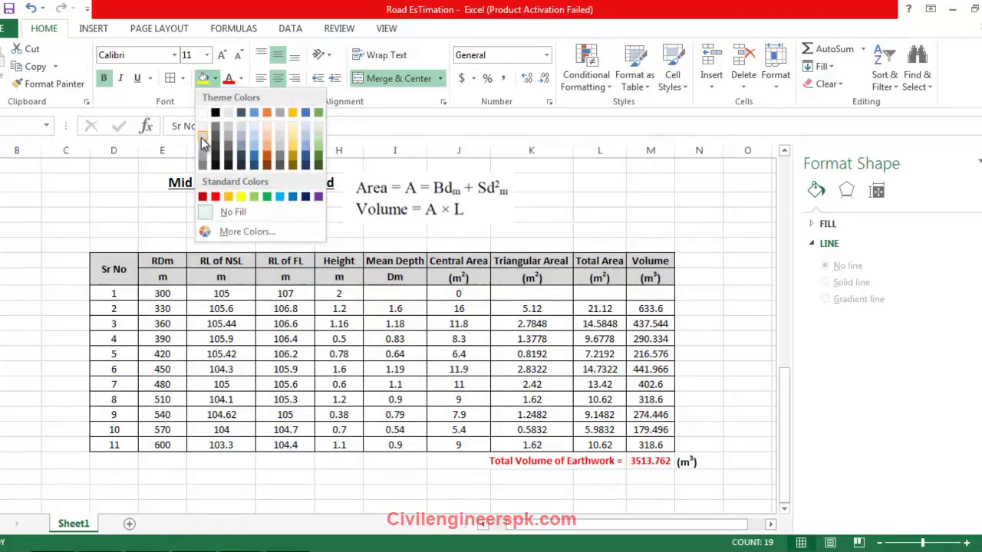
click(205, 128)
click(675, 214)
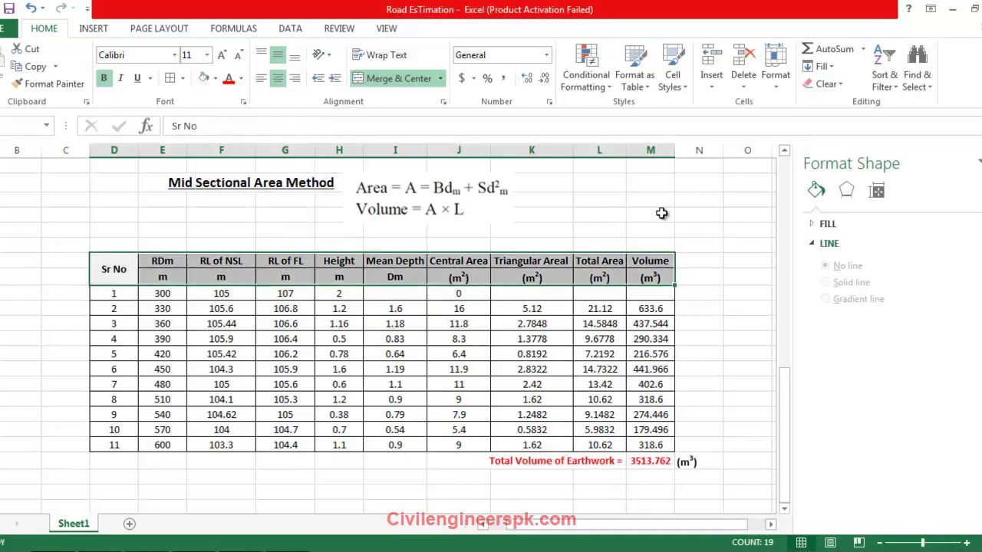
Step: AutoFit the Sr No and neighbouring column widths to their contents
double_click(138, 149)
double_click(168, 148)
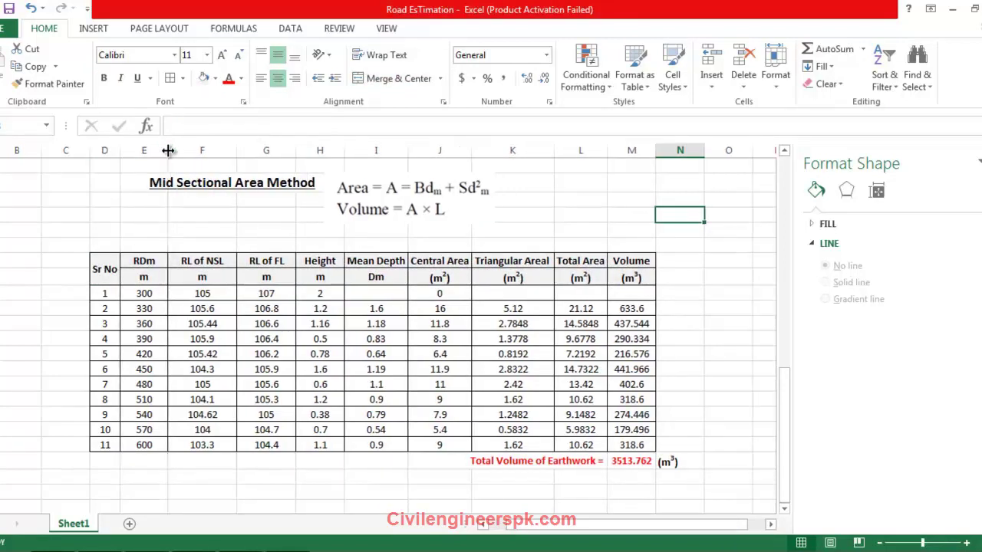
double_click(236, 148)
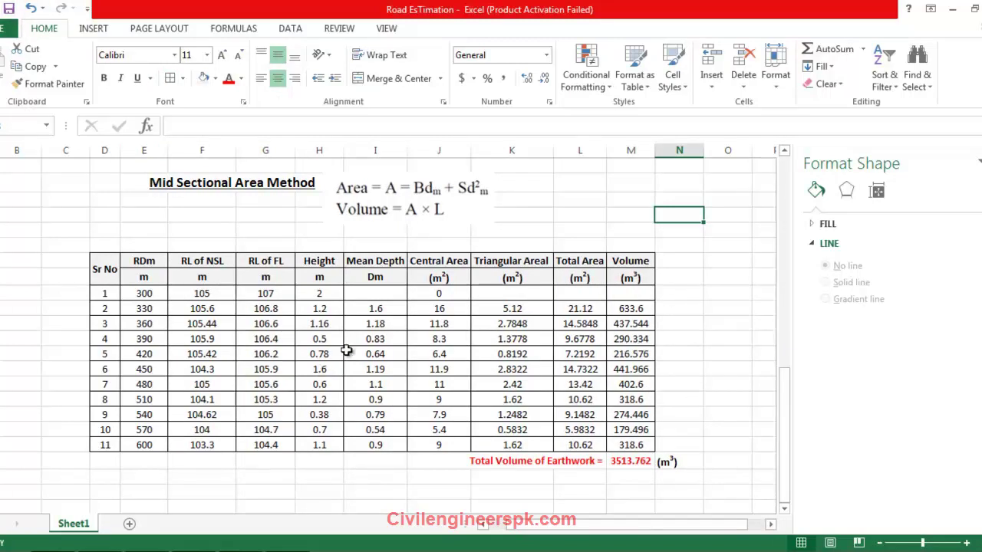
Step: Change the formation width value from 10 to 15
scroll(435, 279, up, 1)
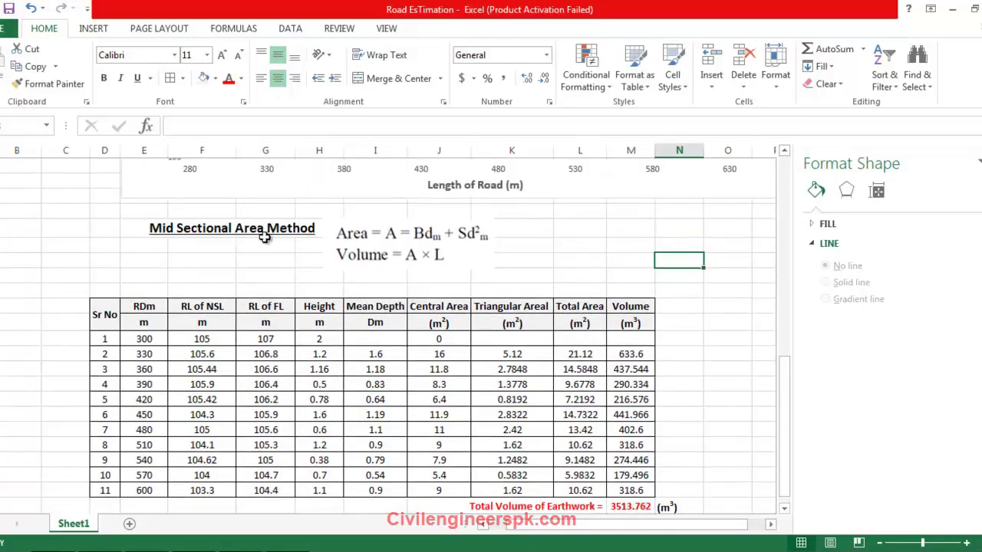
scroll(313, 346, down, 2)
scroll(396, 308, up, 1)
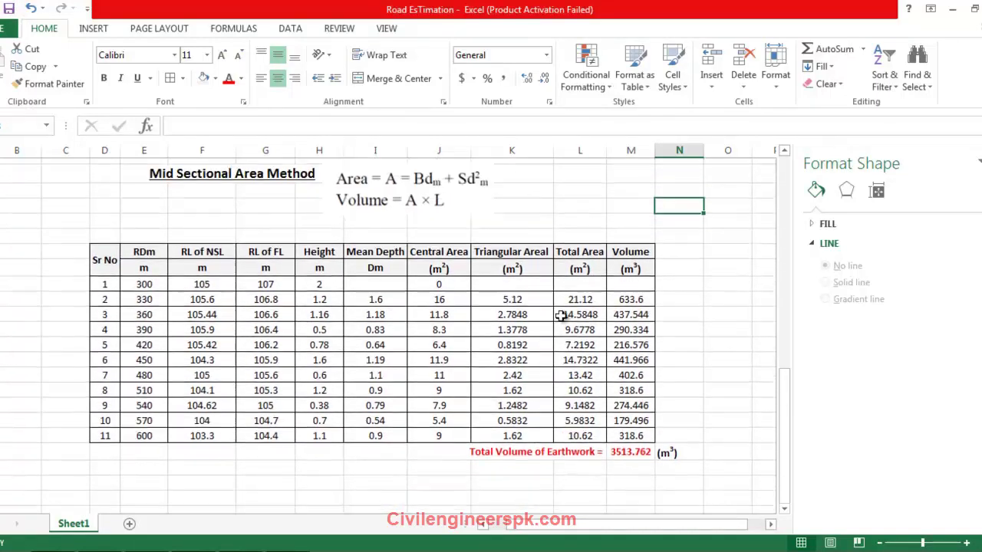
scroll(582, 322, up, 1)
click(685, 352)
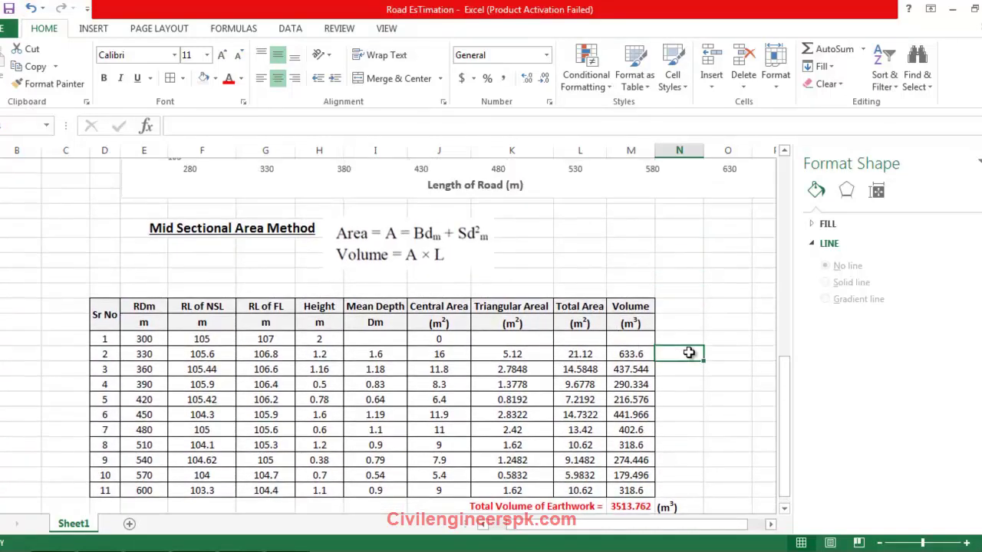
scroll(688, 353, down, 1)
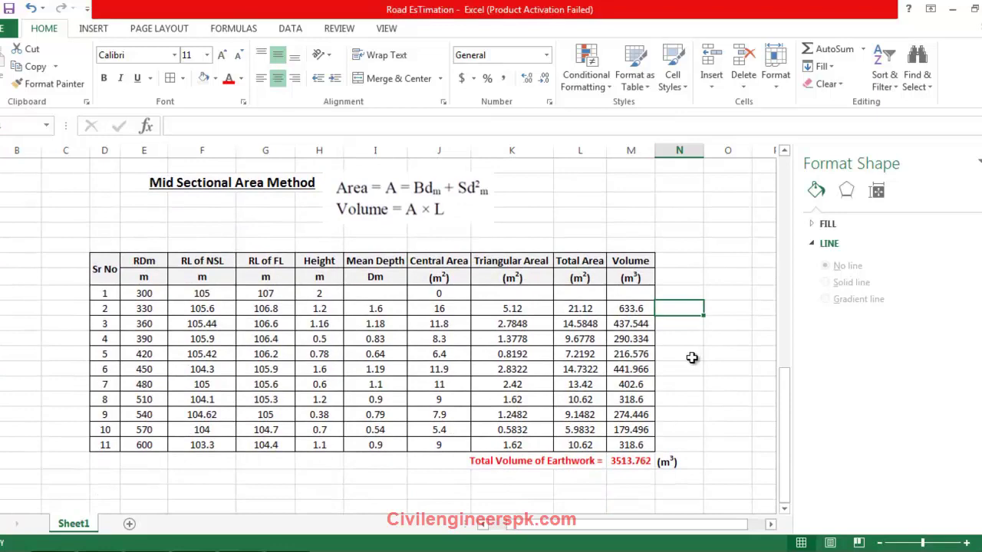
scroll(690, 357, up, 8)
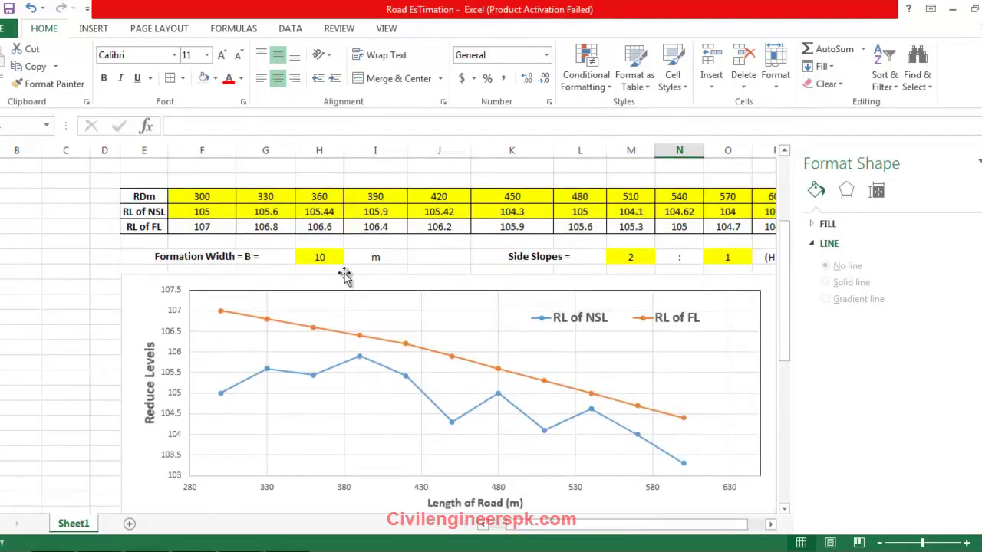
click(318, 257)
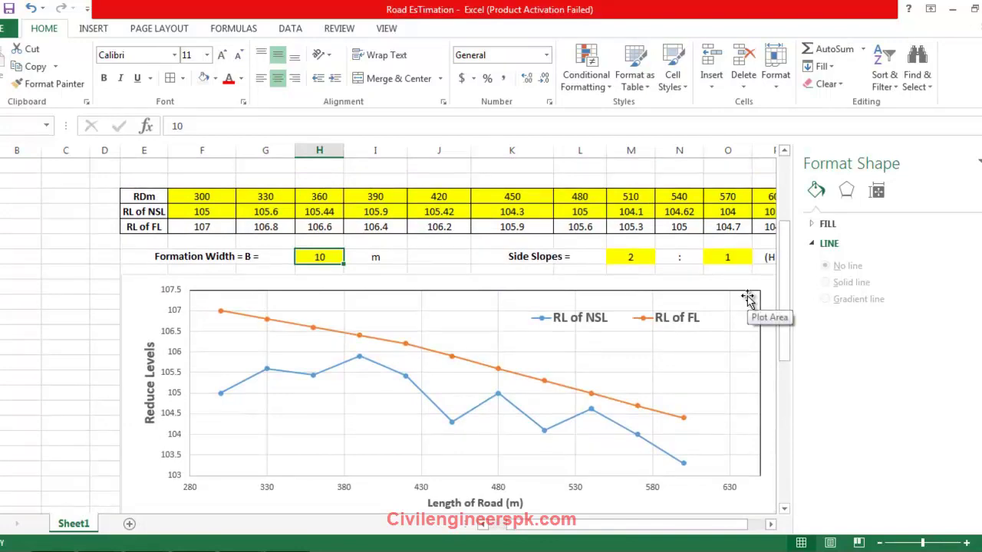
scroll(748, 299, down, 7)
text(15)
scroll(730, 356, down, 6)
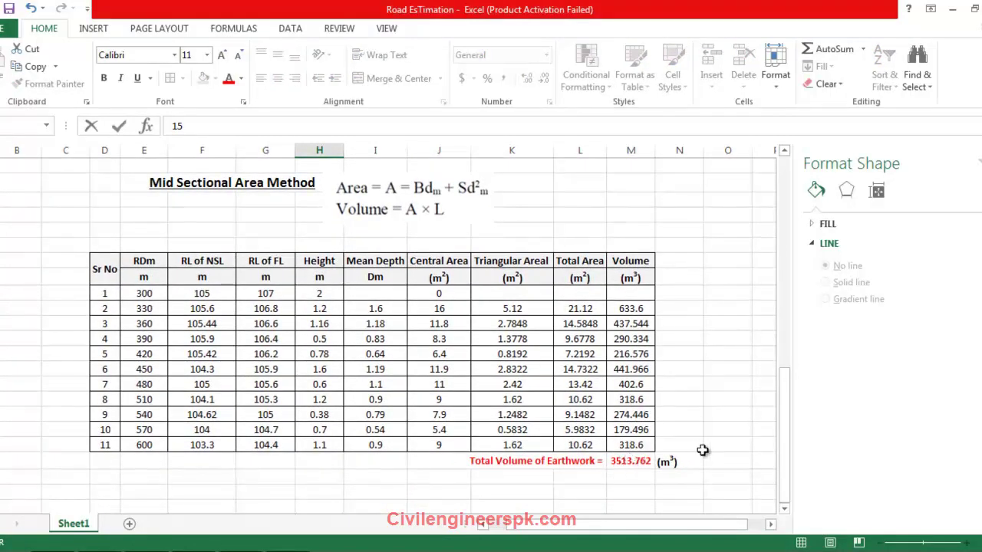
key(Return)
Step: Zoom out to see the recalculated 4964.262 total alongside the chart
scroll(718, 447, down, 5)
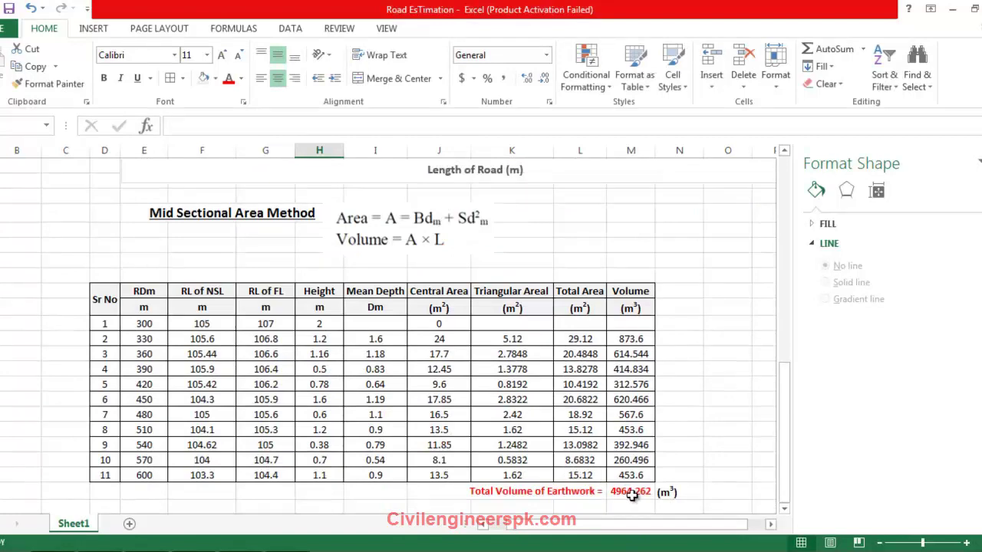
click(880, 543)
click(880, 543)
click(880, 543)
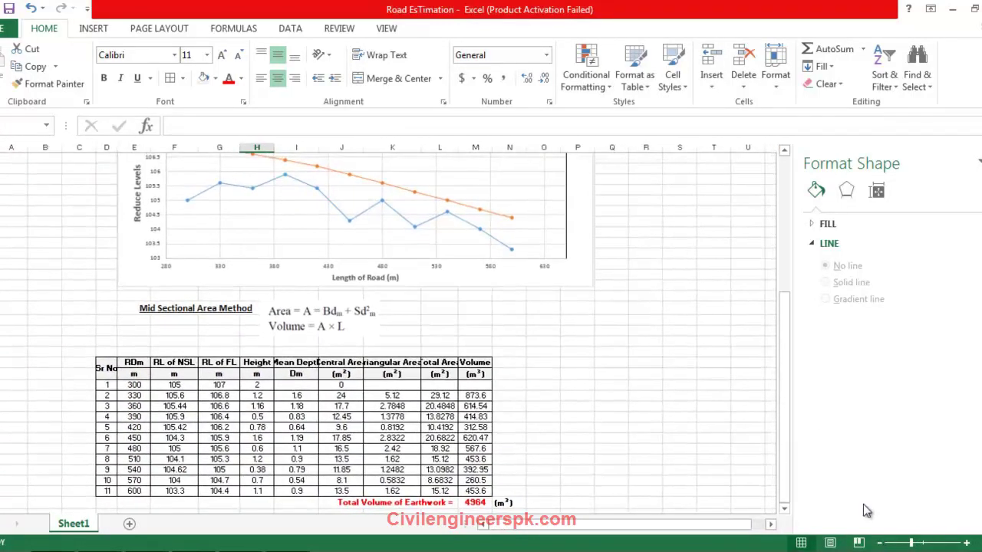
Step: Try a formation width of 20, then restore it to 10
drag(782, 318, 784, 299)
text(20)
key(Return)
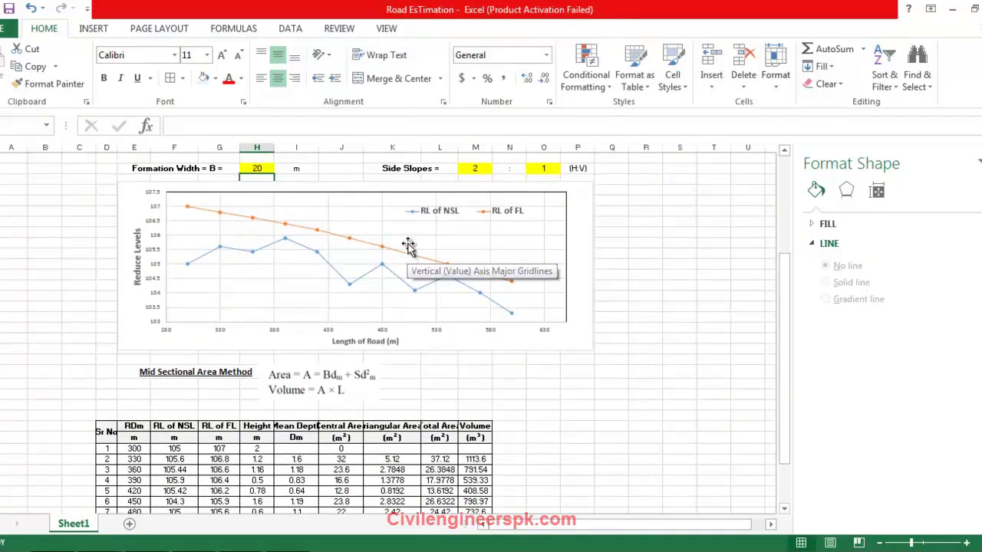
click(268, 168)
text(10)
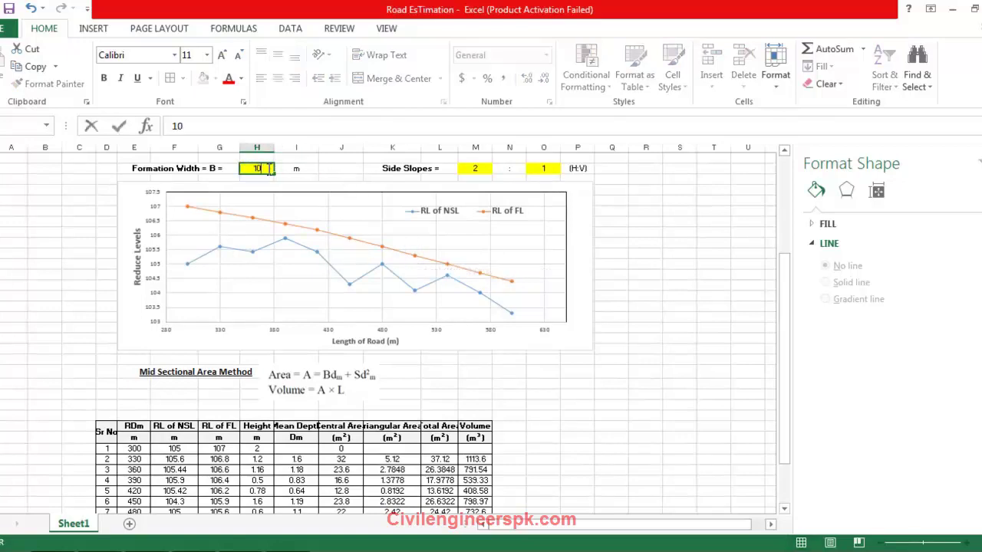
key(Return)
Step: Try a horizontal side slope of 6, then restore it to 2
click(475, 168)
text(6)
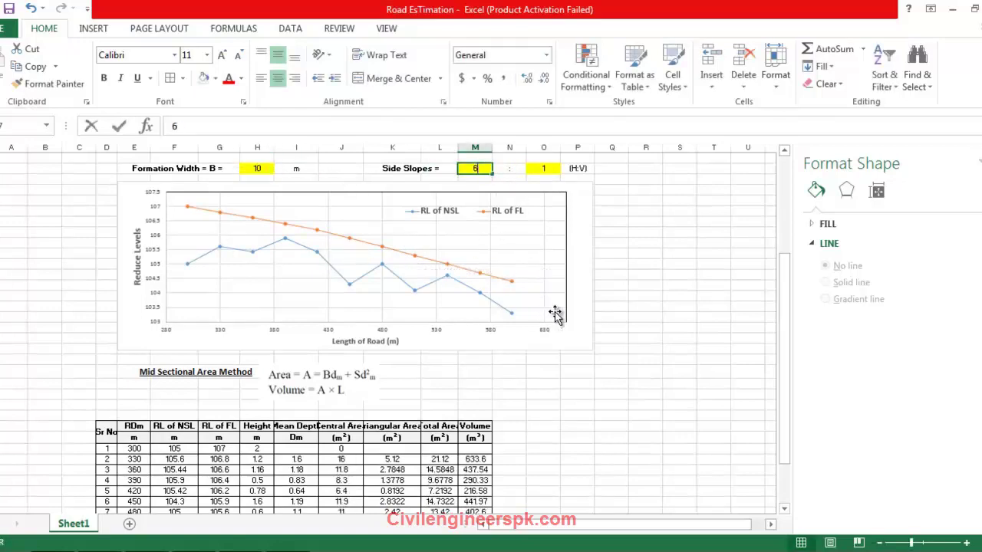
click(679, 327)
scroll(588, 377, down, 2)
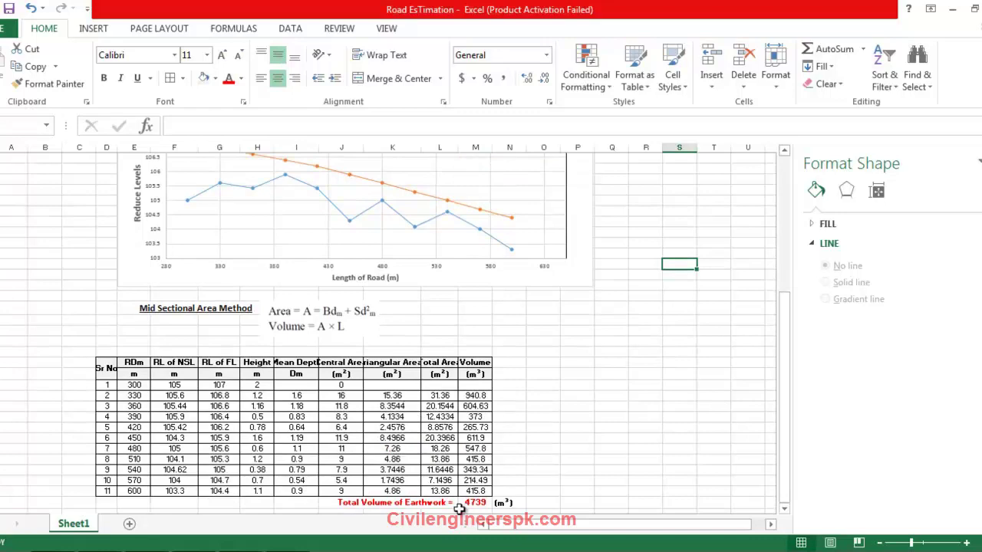
scroll(565, 467, up, 3)
click(475, 199)
text(2)
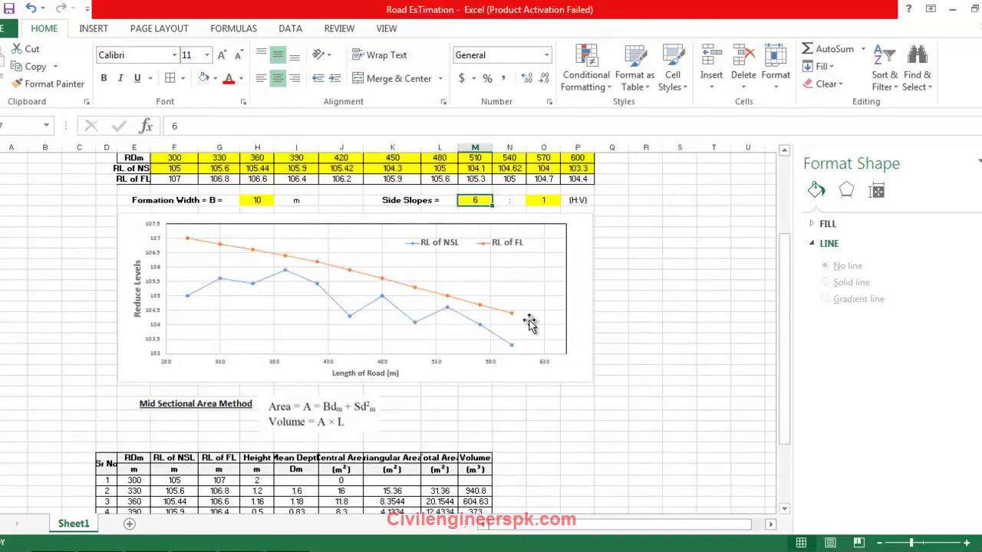
click(693, 338)
scroll(649, 342, down, 4)
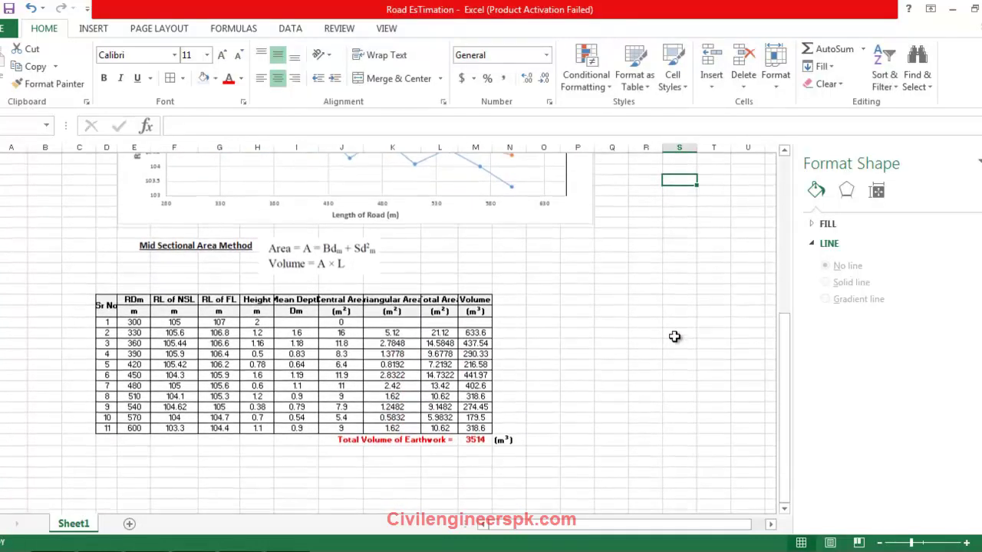
scroll(460, 330, up, 1)
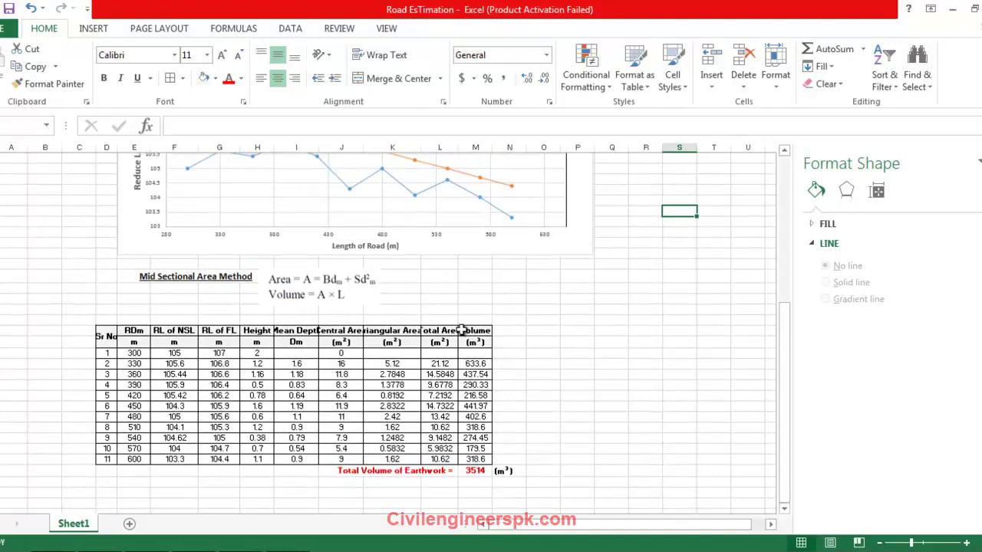
Step: Zoom the sheet back in and check the PDF's RDm, RL of NSL and side slope values 2 and 1
click(923, 546)
drag(703, 523, 606, 524)
click(884, 541)
drag(883, 541, 925, 542)
drag(644, 525, 667, 526)
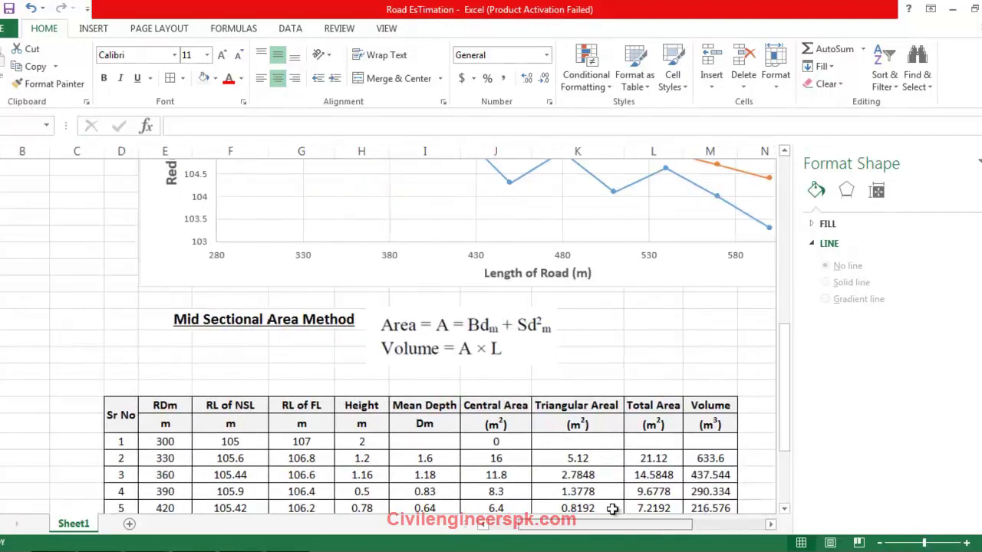
scroll(657, 386, up, 2)
scroll(658, 385, up, 4)
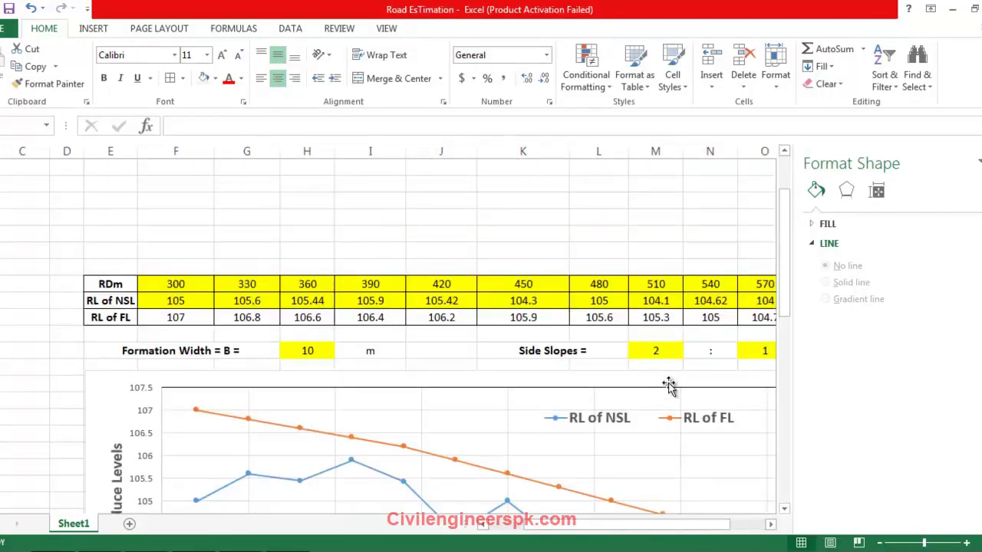
drag(175, 235, 710, 250)
click(606, 254)
click(655, 300)
click(761, 301)
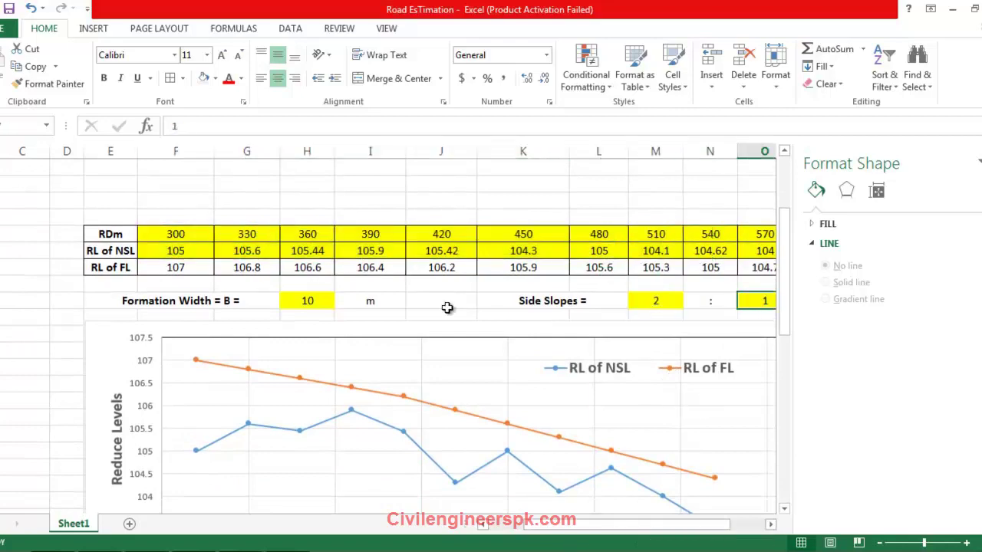
Step: Find the PDF's Total Earthwork of 3513.762 and return to the Excel workbook
scroll(449, 309, down, 4)
scroll(625, 337, down, 5)
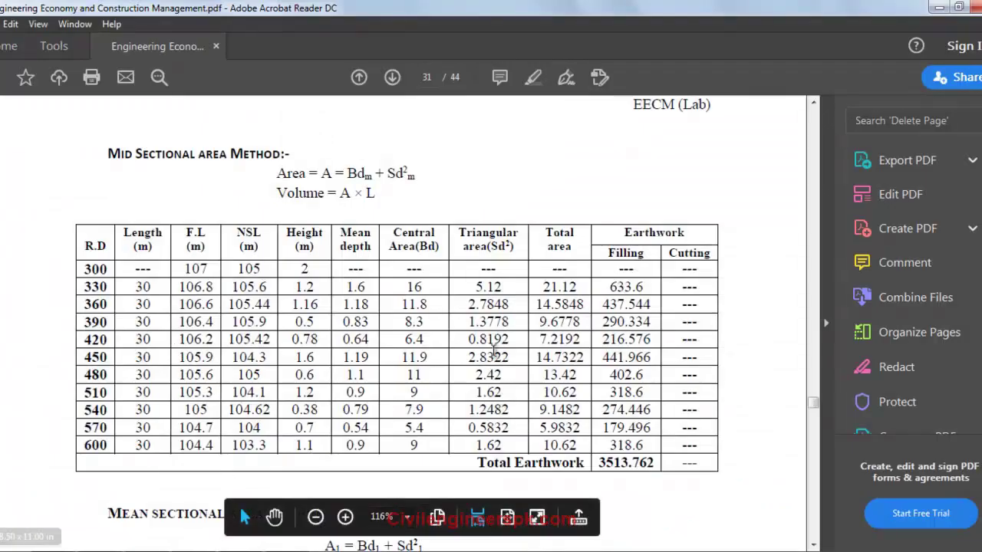
scroll(515, 345, down, 5)
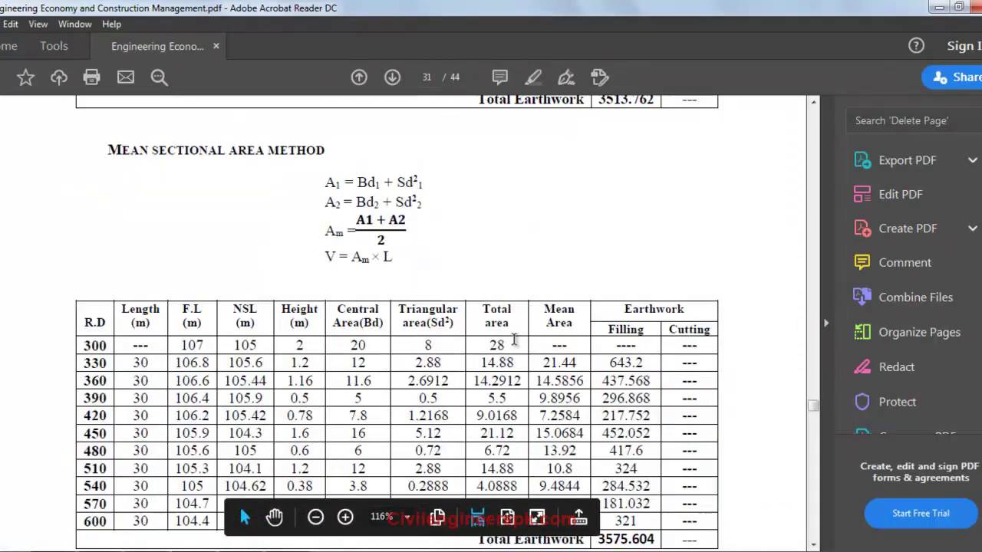
scroll(515, 345, up, 3)
drag(593, 283, 654, 283)
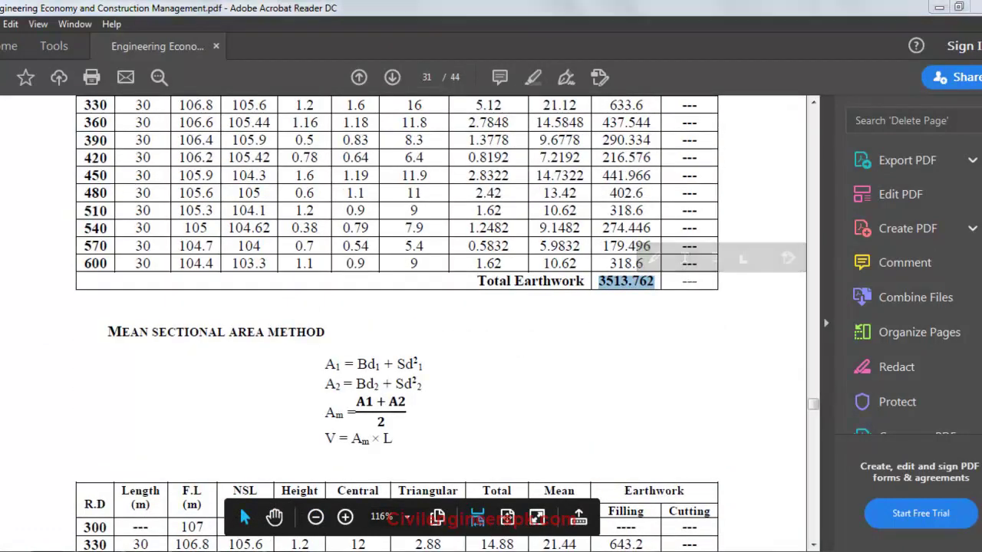
key(alt+Tab)
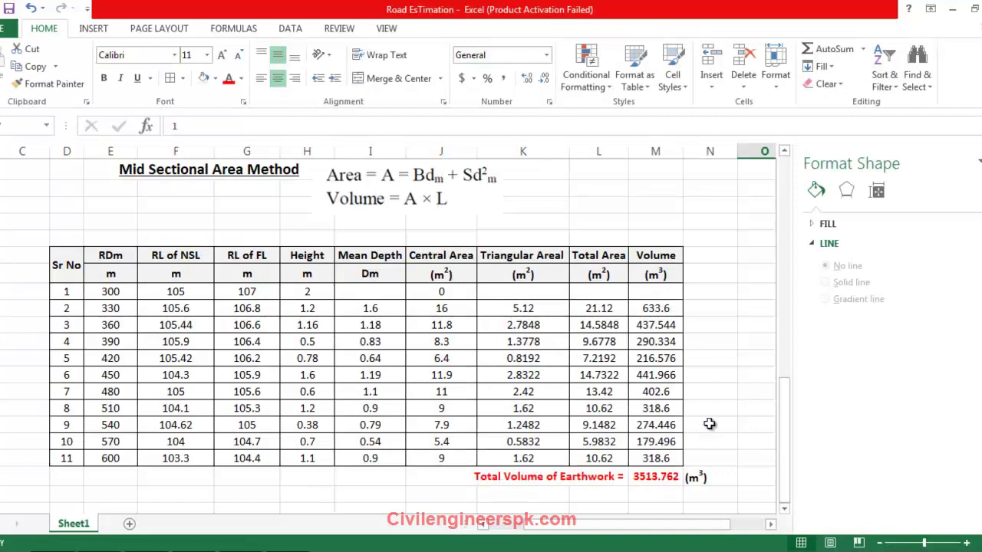